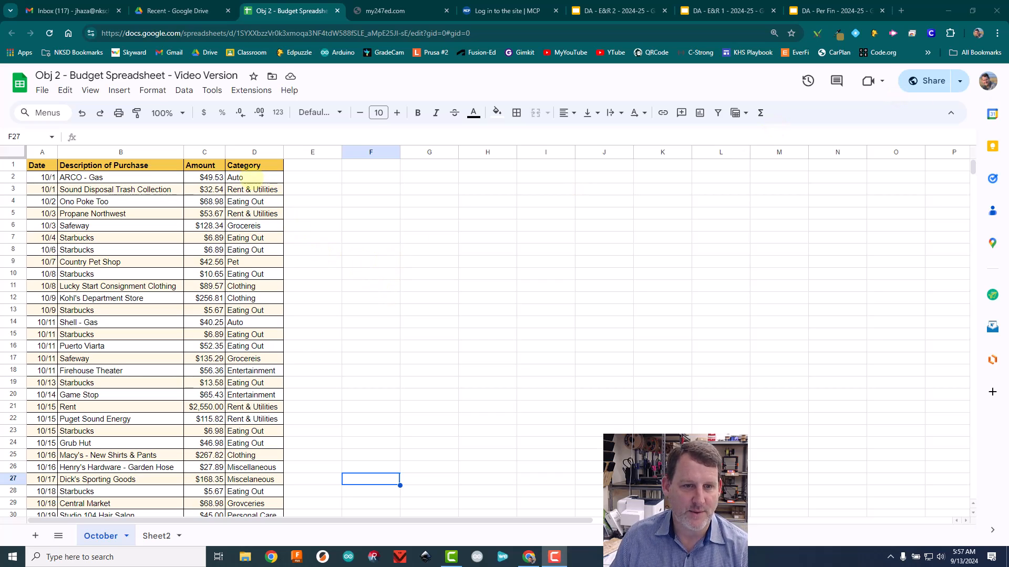
Step: Insert a dropdown into the Category cells D2:D46, using the existing category entries as its options
{"action": "left_click", "coordinate": [246, 178]}
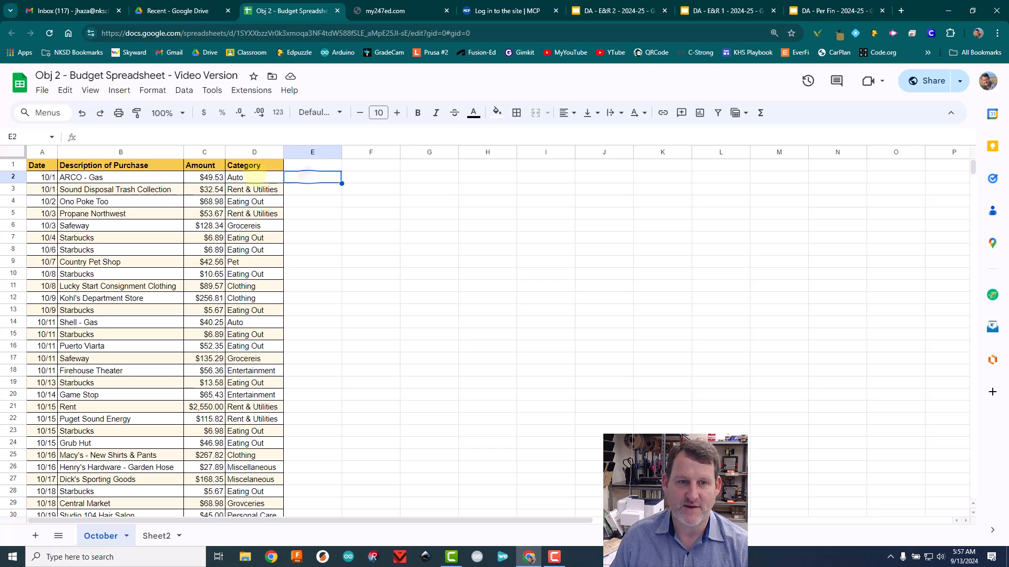
{"action": "mouse_move", "coordinate": [244, 177]}
{"action": "left_mouse_down"}
{"action": "mouse_move", "coordinate": [261, 223]}
{"action": "mouse_move", "coordinate": [258, 184]}
{"action": "mouse_move", "coordinate": [264, 535]}
{"action": "mouse_move", "coordinate": [257, 444]}
{"action": "left_mouse_up"}
{"action": "scroll", "coordinate": [247, 428], "scroll_direction": "up", "scroll_amount": 7}
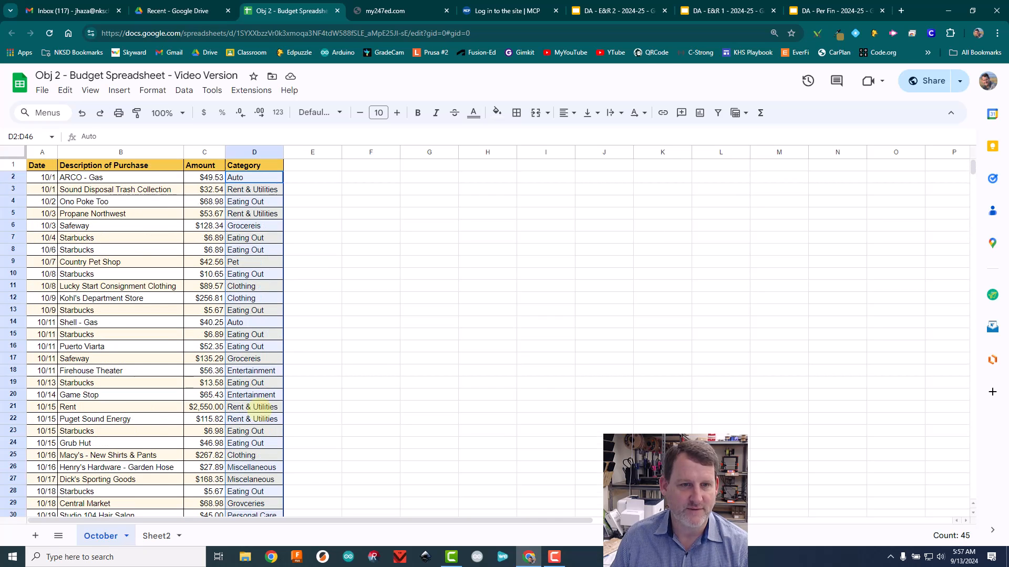
{"action": "scroll", "coordinate": [251, 393], "scroll_direction": "down", "scroll_amount": 7}
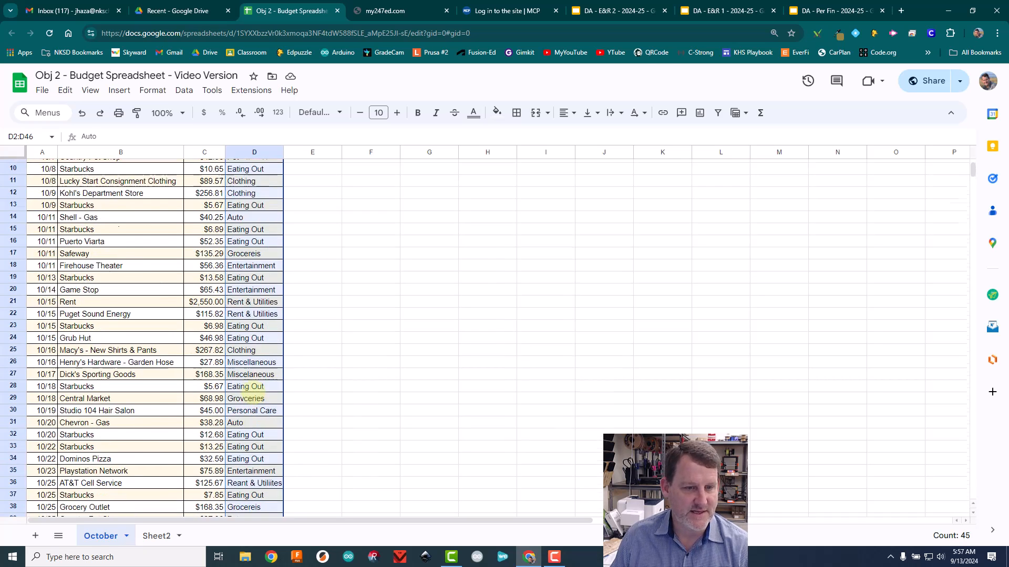
{"action": "scroll", "coordinate": [257, 341], "scroll_direction": "up", "scroll_amount": 7}
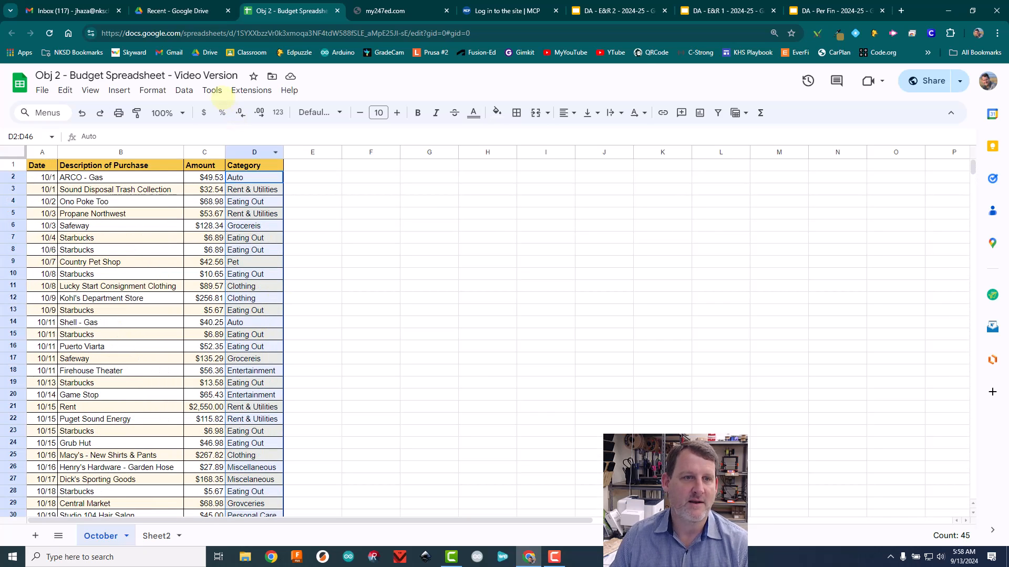
{"action": "left_click", "coordinate": [184, 90]}
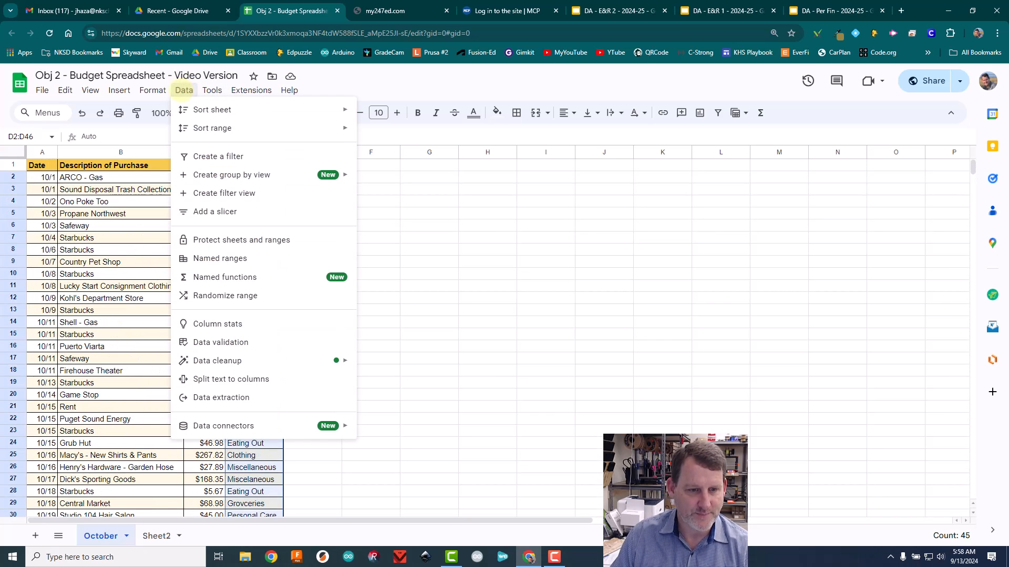
{"action": "mouse_move", "coordinate": [185, 108]}
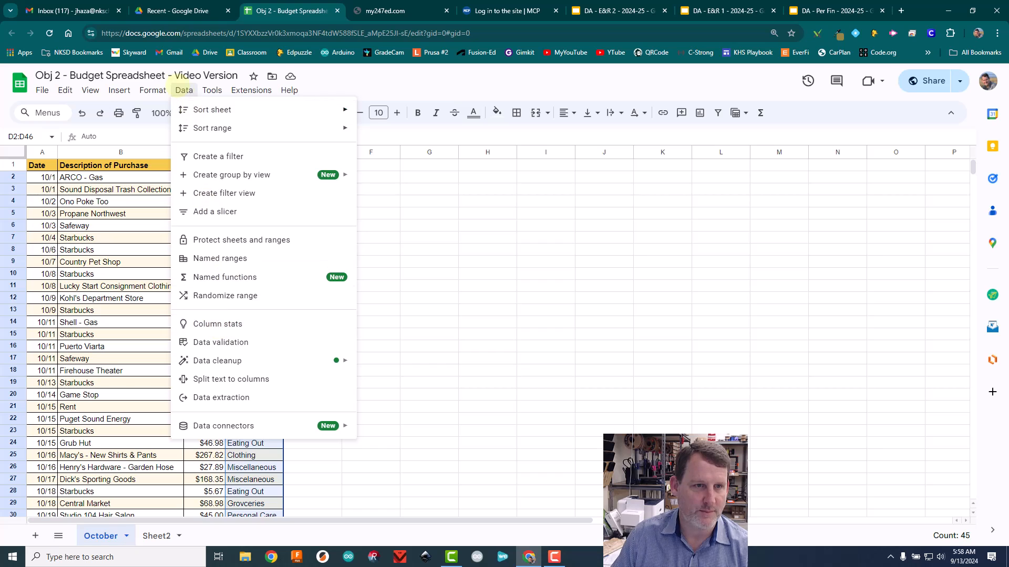
{"action": "mouse_move", "coordinate": [147, 88]}
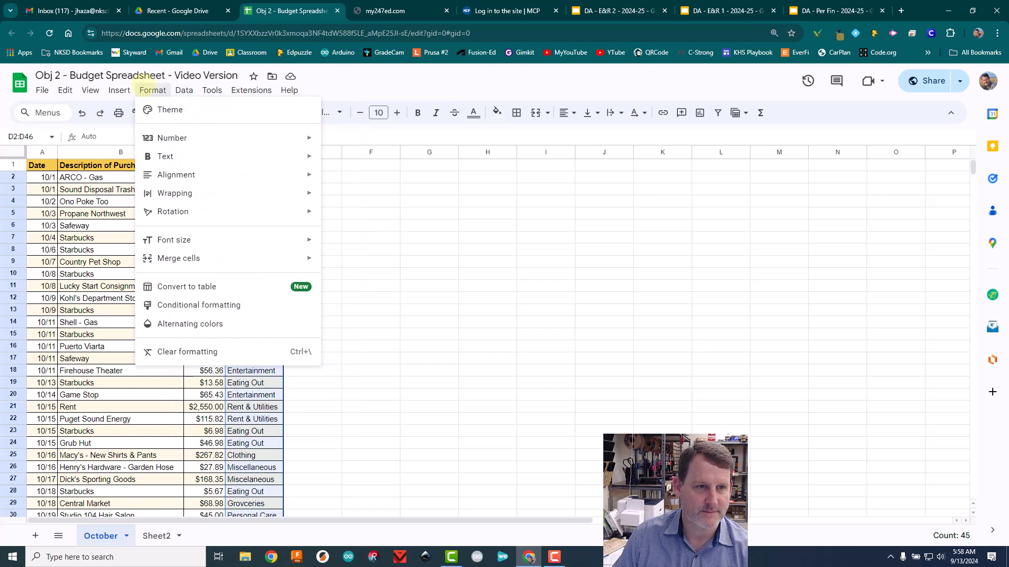
{"action": "mouse_move", "coordinate": [117, 89]}
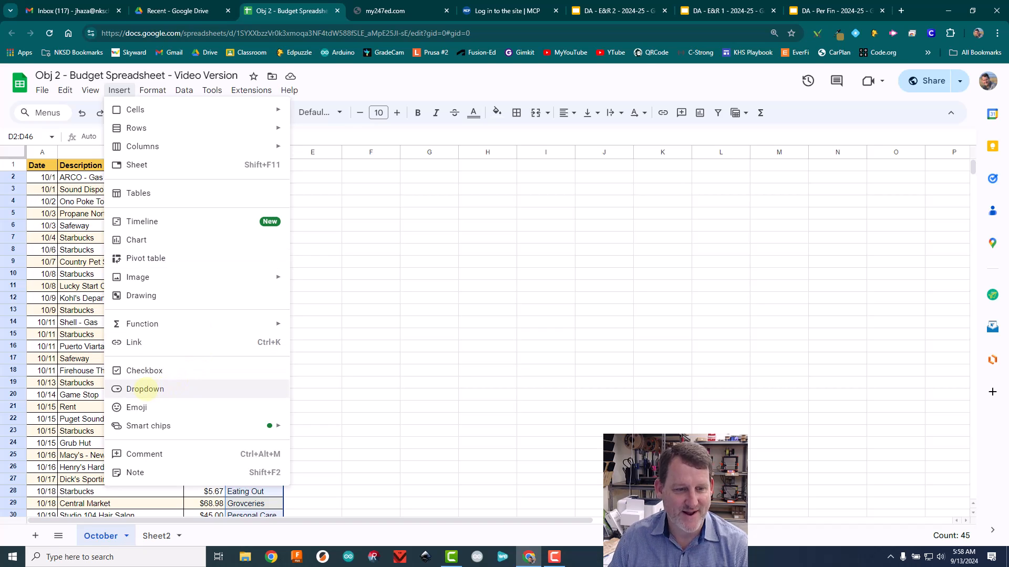
{"action": "left_click", "coordinate": [234, 390]}
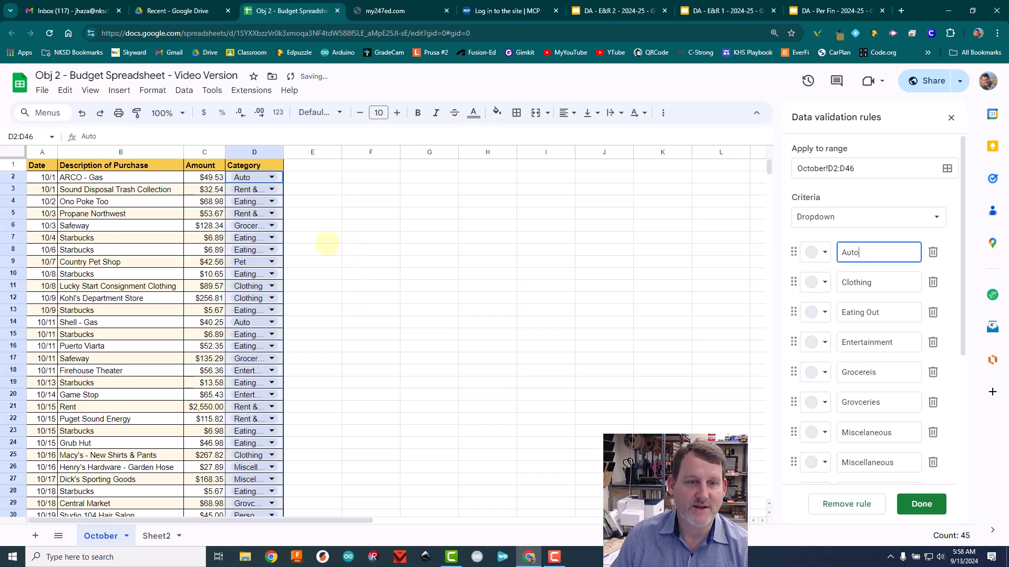
Step: Review the dropdown options offered in the ARCO - Gas row's Category cell
{"action": "left_click", "coordinate": [322, 236]}
{"action": "double_click", "coordinate": [265, 177]}
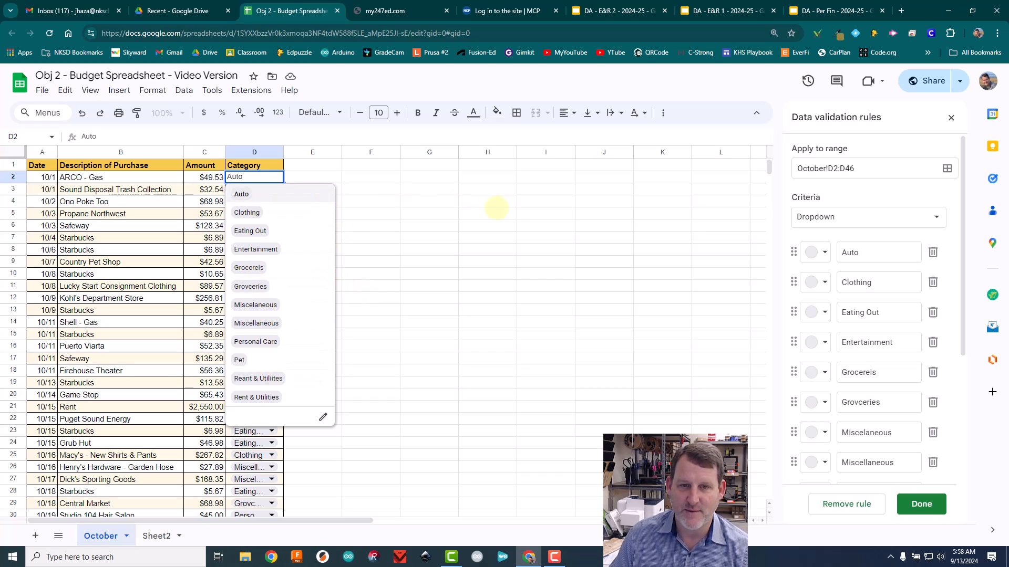
{"action": "left_click", "coordinate": [481, 208]}
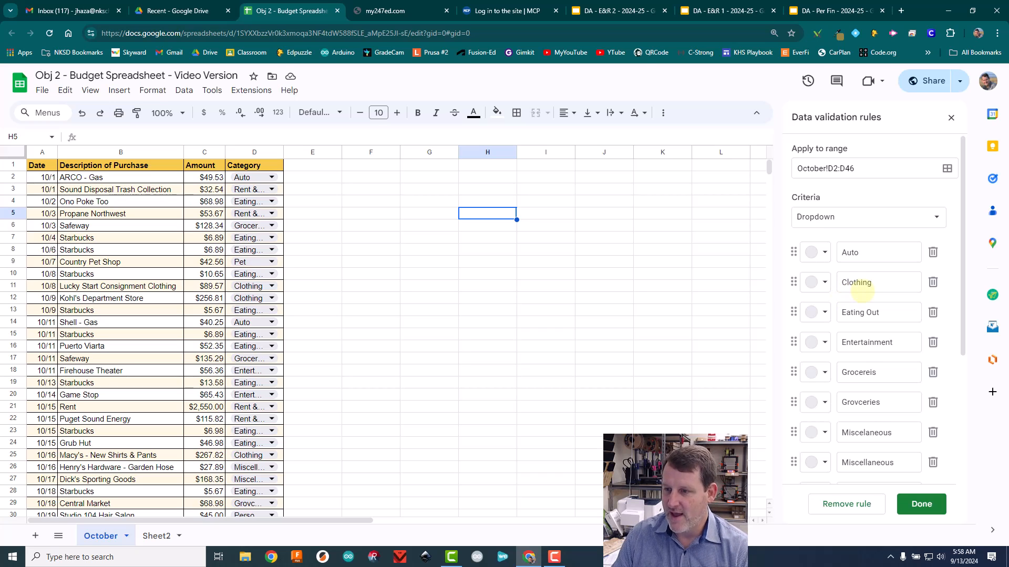
Step: Correct the misspelled dropdown option "Grocereis" to "Groceries"
{"action": "scroll", "coordinate": [856, 289], "scroll_direction": "down", "scroll_amount": 2}
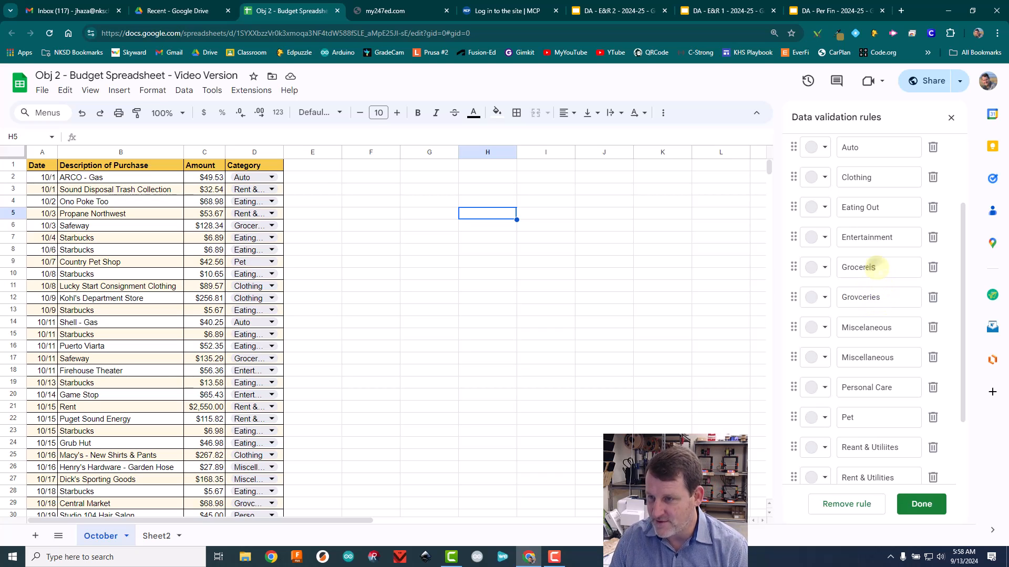
{"action": "left_click", "coordinate": [876, 269]}
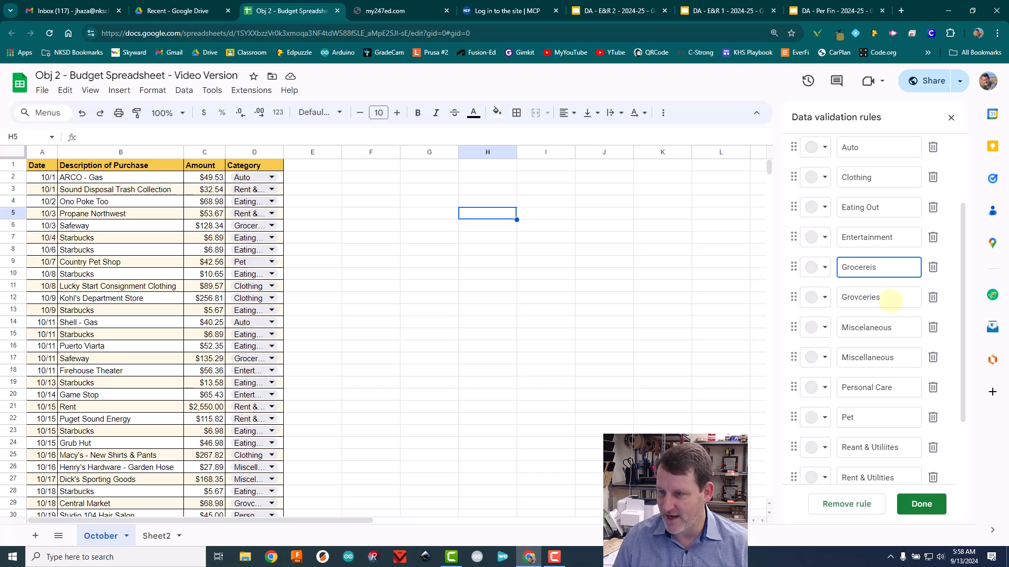
{"action": "key", "text": "BackSpace"}
{"action": "key", "text": "BackSpace"}
{"action": "key", "text": "BackSpace"}
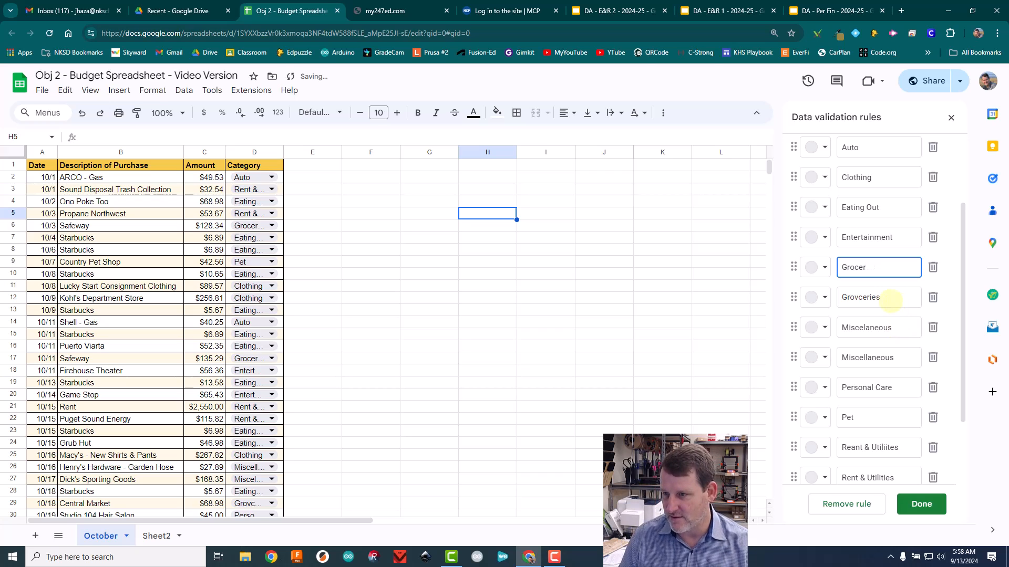
{"action": "type", "text": "iesd"}
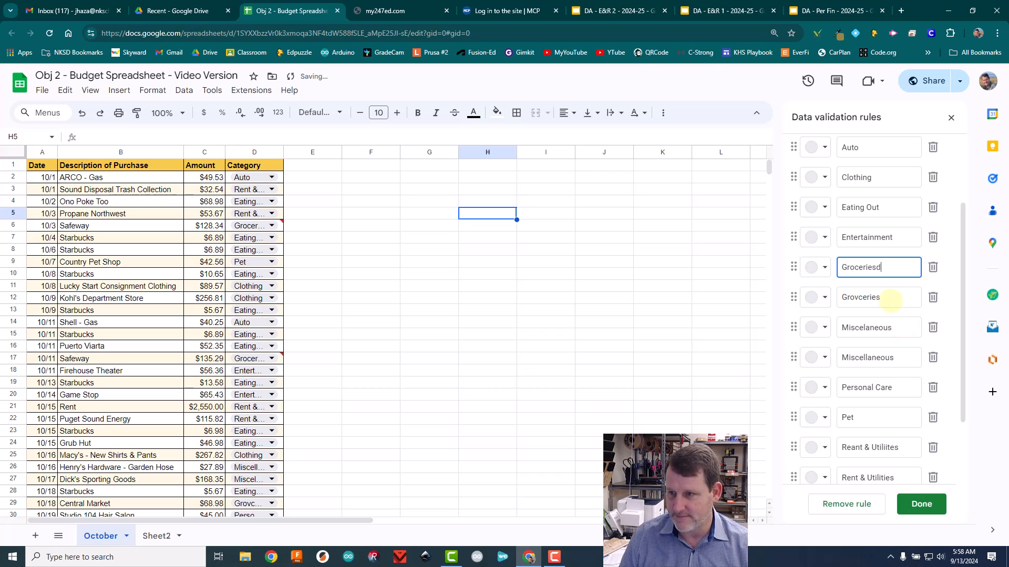
{"action": "key", "text": "BackSpace"}
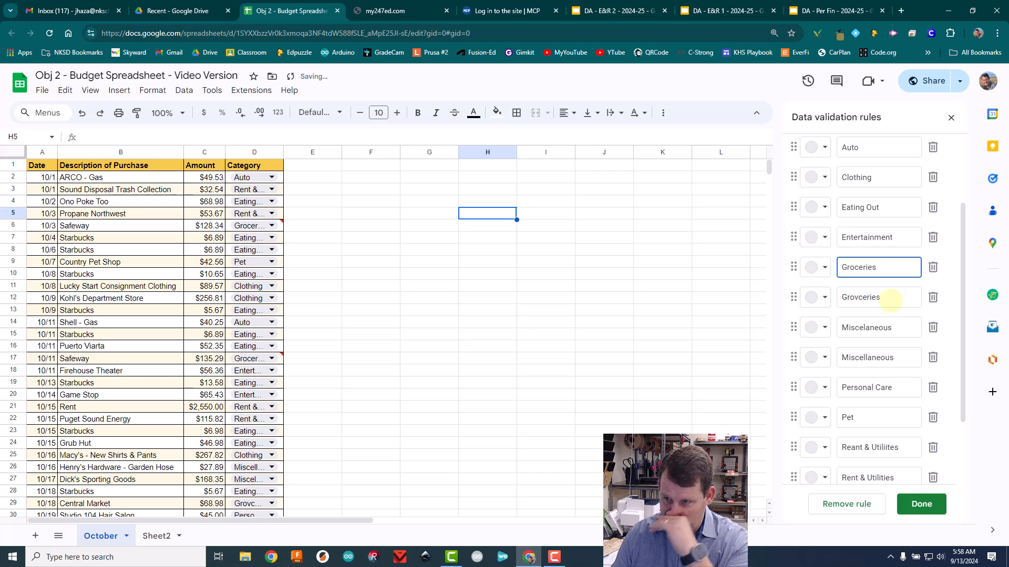
Step: Remove the misspelled dropdown options "Grovceries", "Miscelaneous" and "Reant & Utiliites"
{"action": "left_click", "coordinate": [896, 295]}
{"action": "left_click", "coordinate": [933, 296]}
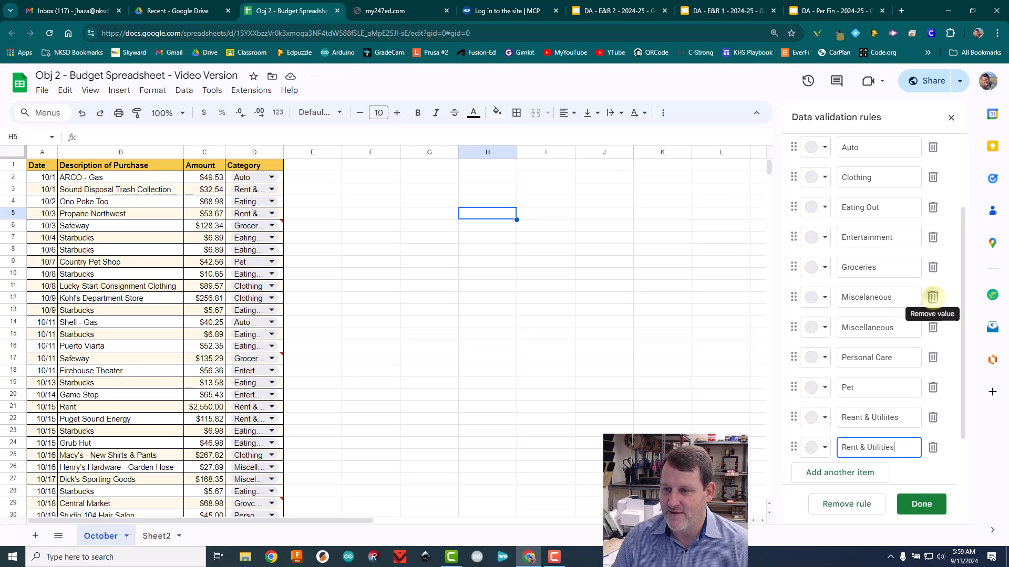
{"action": "left_click", "coordinate": [933, 297]}
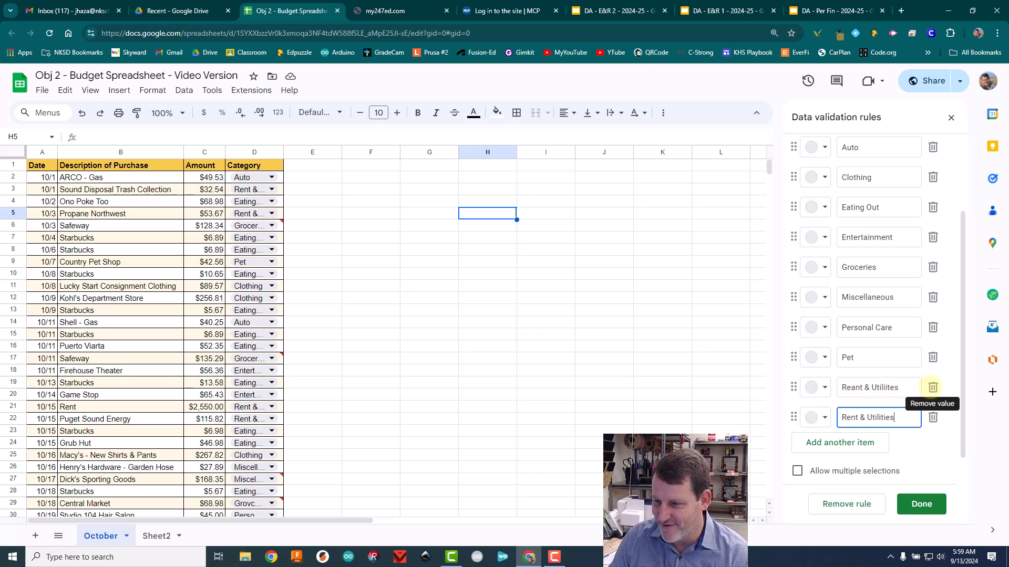
{"action": "left_click", "coordinate": [933, 388]}
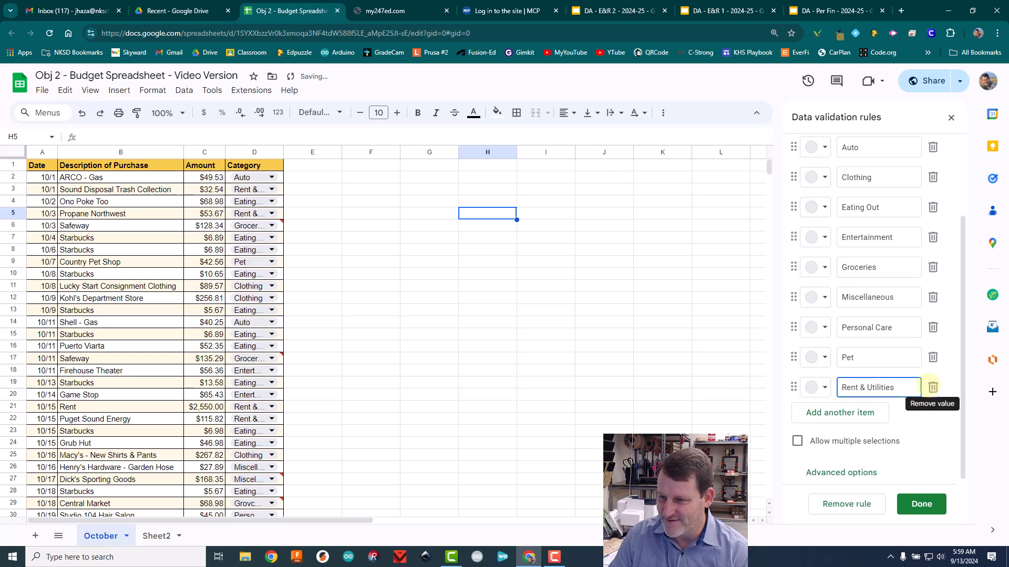
{"action": "left_click", "coordinate": [699, 360]}
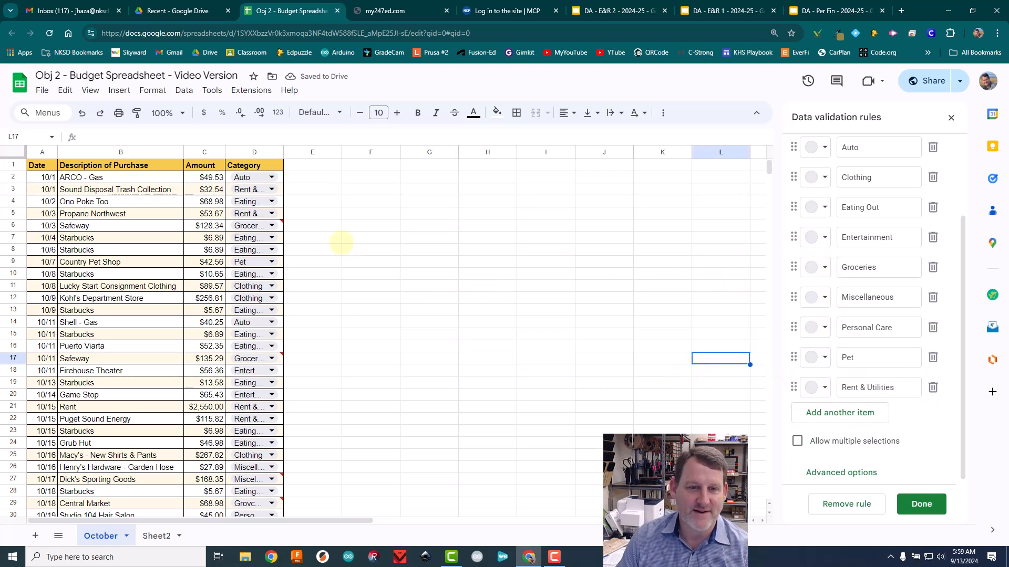
Step: Set the category of the 10/3 Safeway purchase in D6 to Groceries
{"action": "mouse_move", "coordinate": [280, 218]}
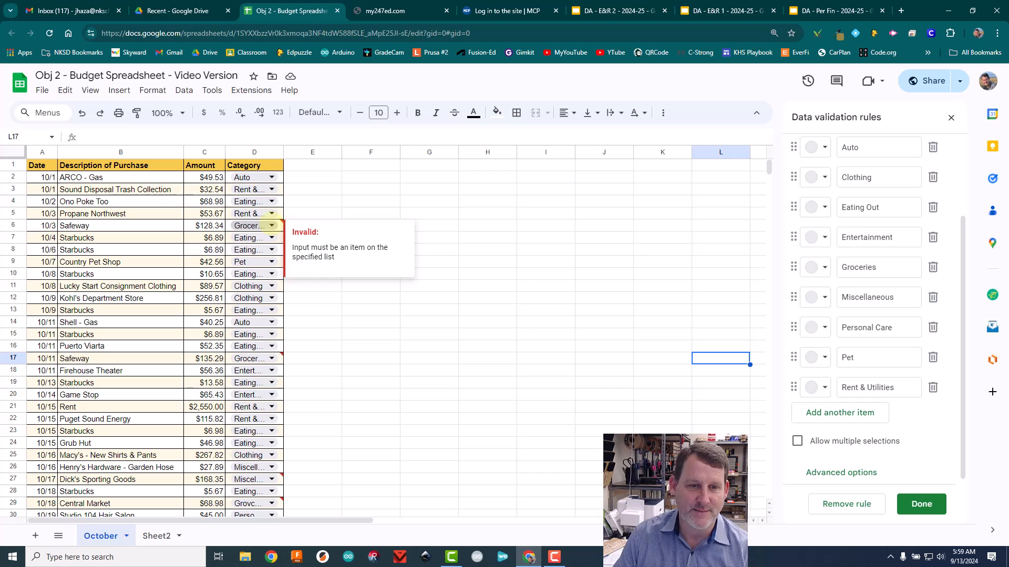
{"action": "left_click", "coordinate": [272, 226]}
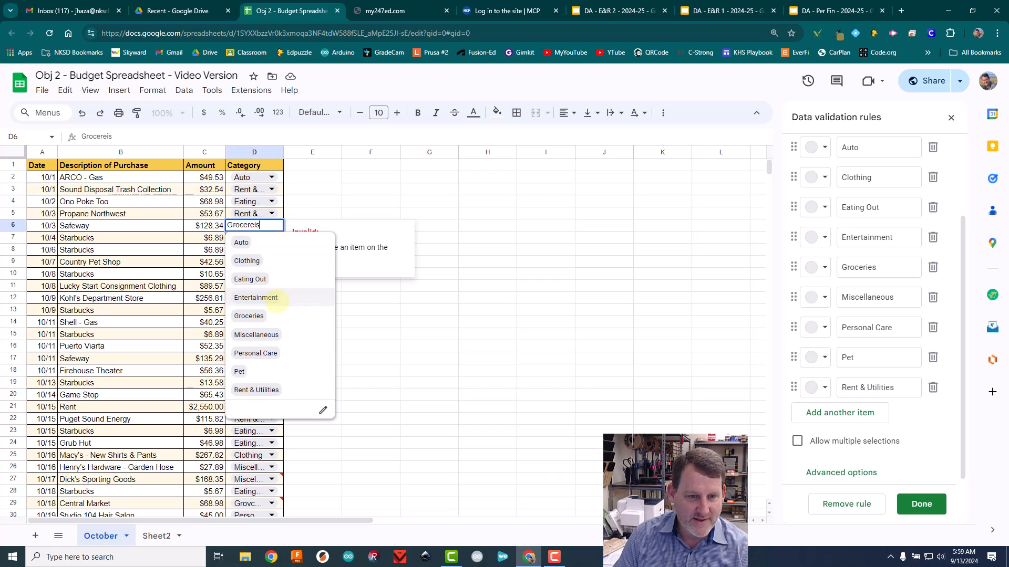
{"action": "left_click", "coordinate": [265, 316]}
{"action": "left_click", "coordinate": [435, 311]}
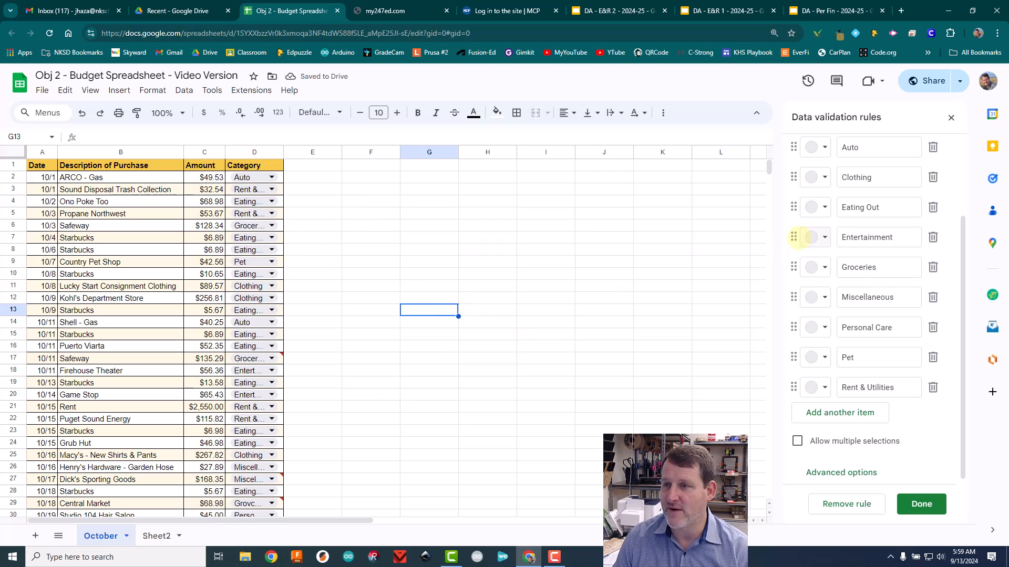
Step: Color the dropdown options Auto light gray, Clothing light red and Eating Out light orange
{"action": "scroll", "coordinate": [799, 286], "scroll_direction": "up", "scroll_amount": 3}
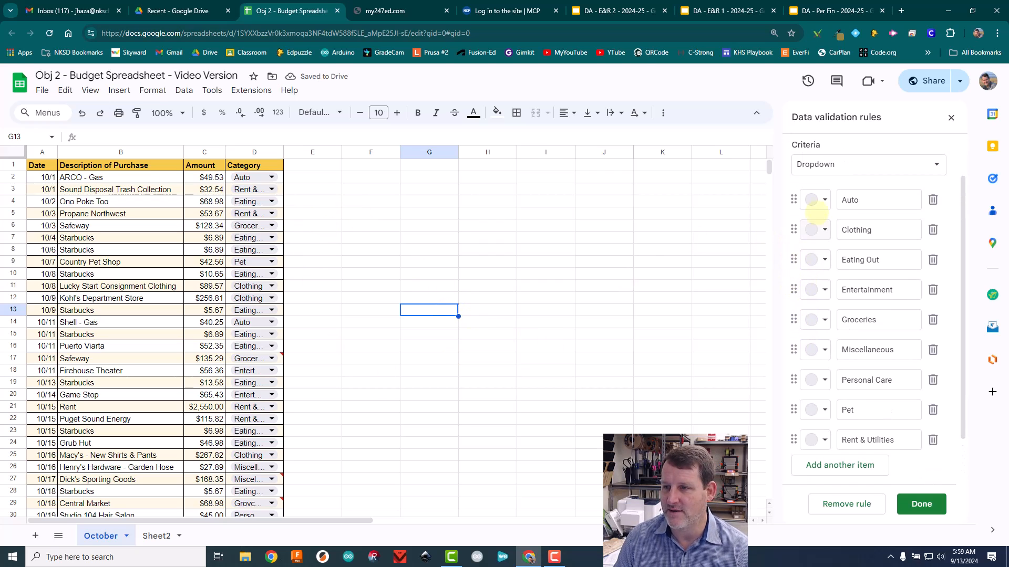
{"action": "left_click", "coordinate": [817, 200]}
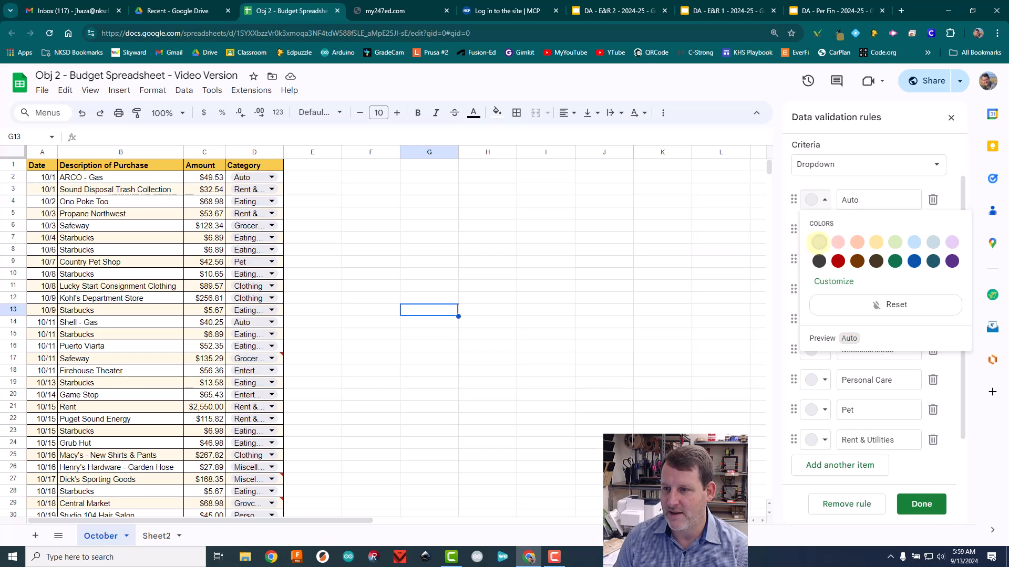
{"action": "left_click", "coordinate": [796, 238]}
{"action": "left_click", "coordinate": [817, 230]}
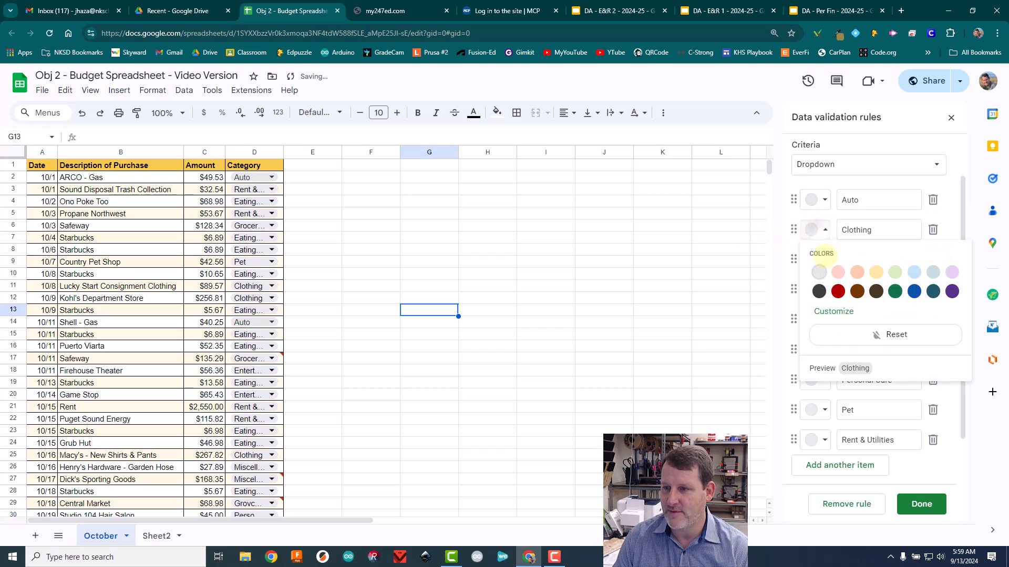
{"action": "left_click", "coordinate": [838, 271]}
{"action": "left_click", "coordinate": [816, 260]}
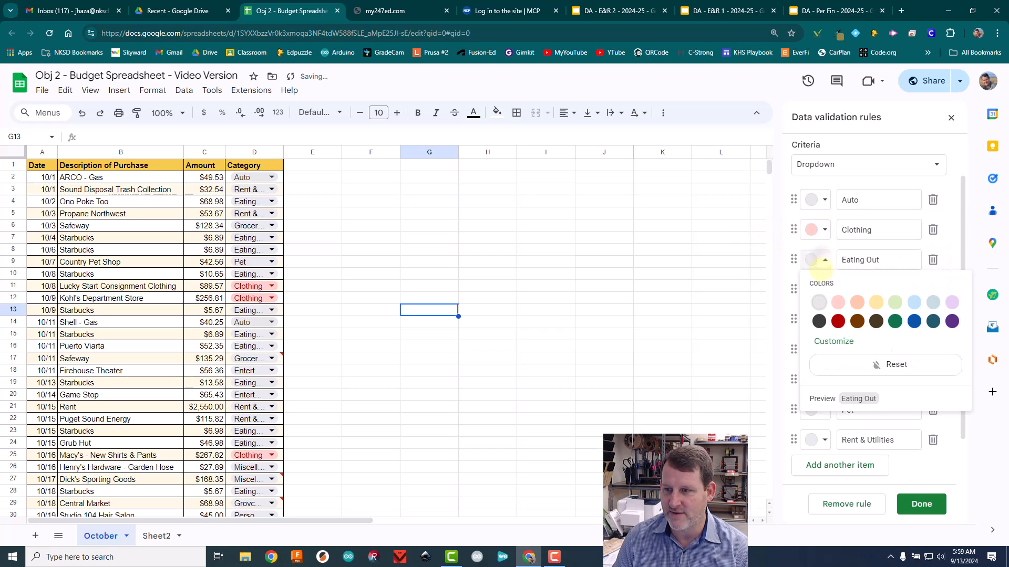
{"action": "left_click", "coordinate": [857, 303]}
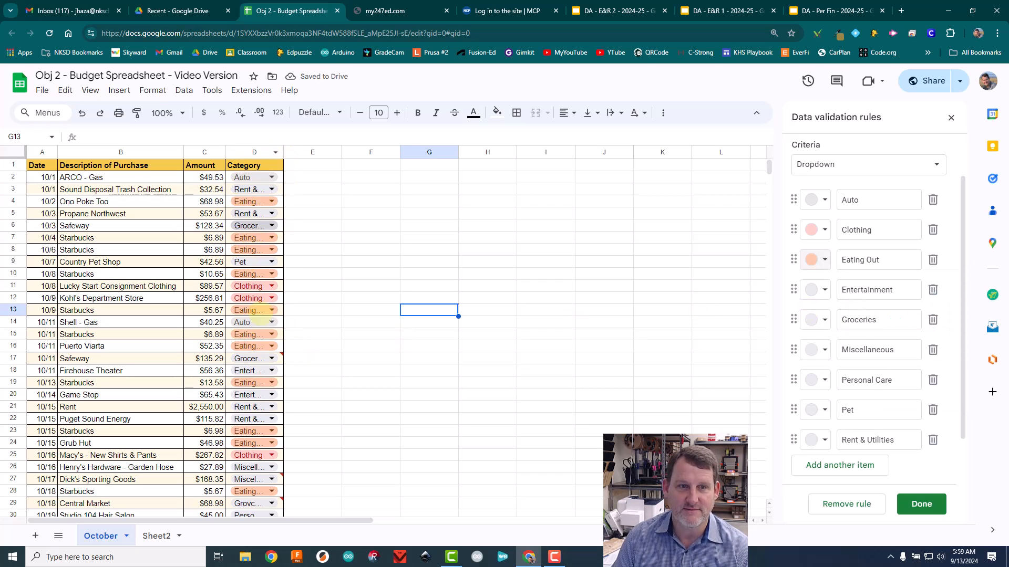
Step: Color the dropdown options Entertainment light yellow, Groceries light green and Miscellaneous light blue
{"action": "left_click", "coordinate": [816, 289]}
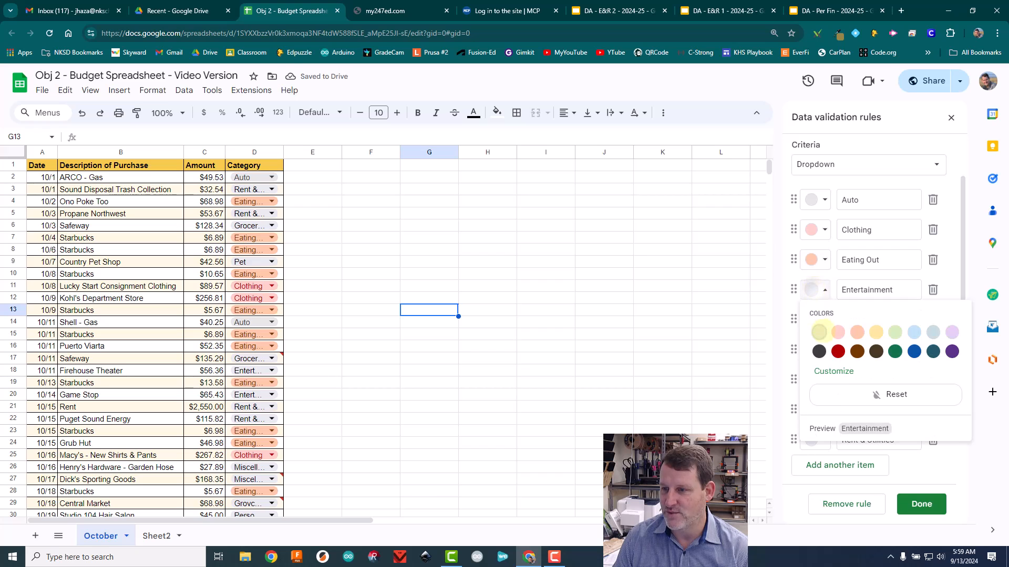
{"action": "left_click", "coordinate": [876, 332]}
{"action": "left_click", "coordinate": [814, 320]}
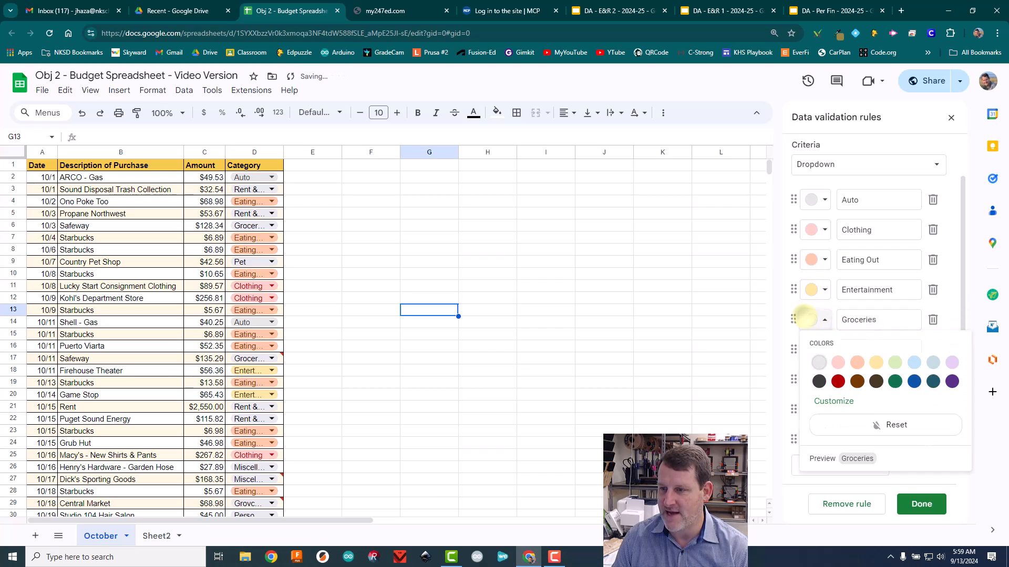
{"action": "left_click", "coordinate": [894, 362]}
{"action": "left_click", "coordinate": [816, 349]}
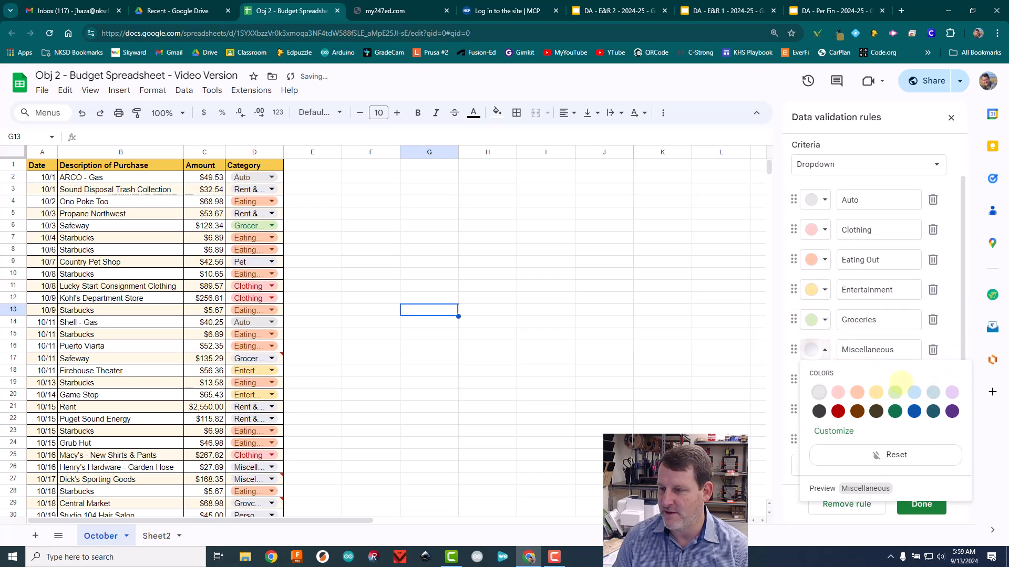
{"action": "left_click", "coordinate": [914, 392]}
Step: Color the dropdown options Personal Care light blue-gray, Pet light purple and Rent & Utilities dark purple
{"action": "left_click", "coordinate": [823, 379]}
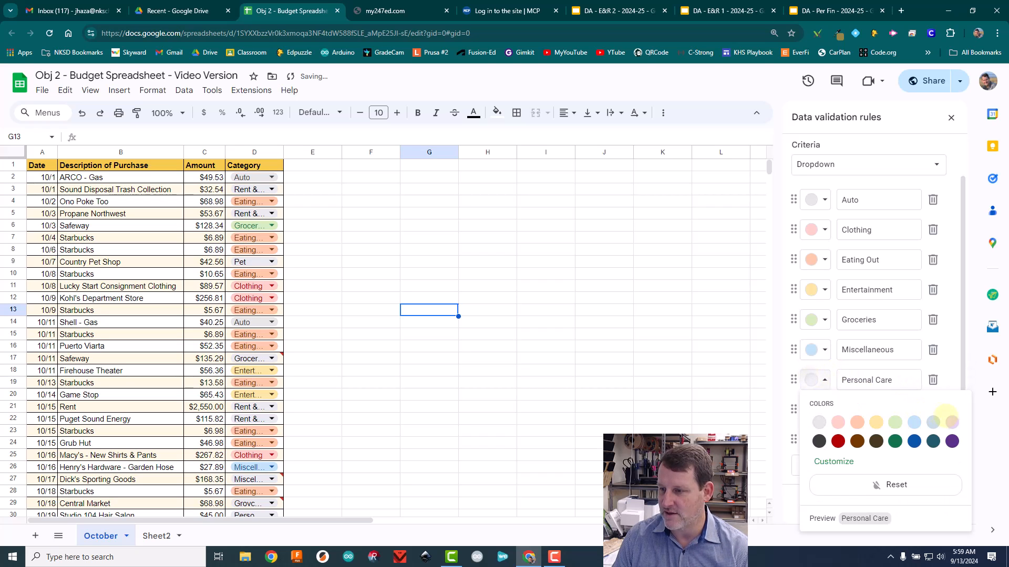
{"action": "left_click", "coordinate": [932, 420]}
{"action": "left_click", "coordinate": [822, 409]}
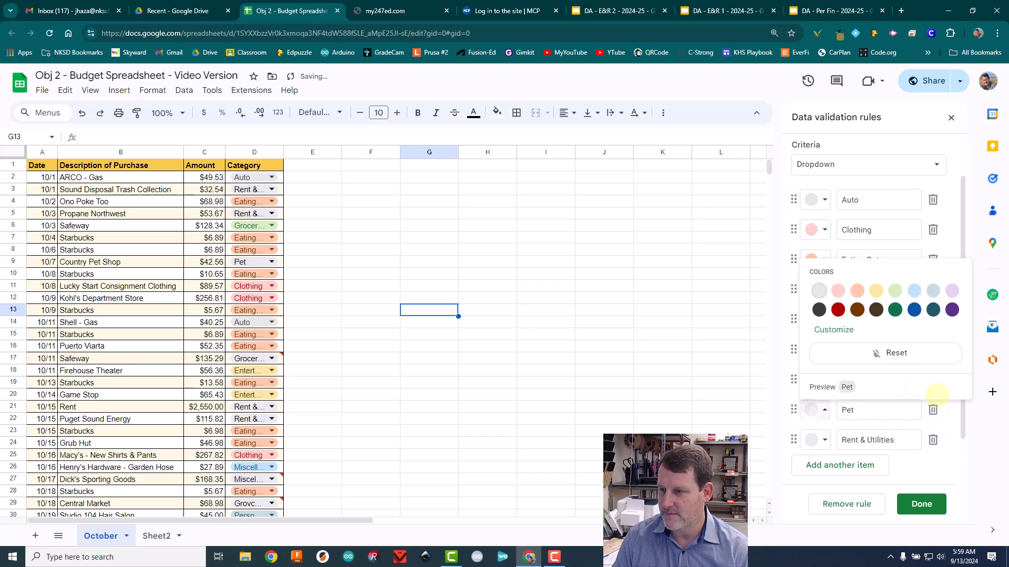
{"action": "left_click", "coordinate": [952, 291]}
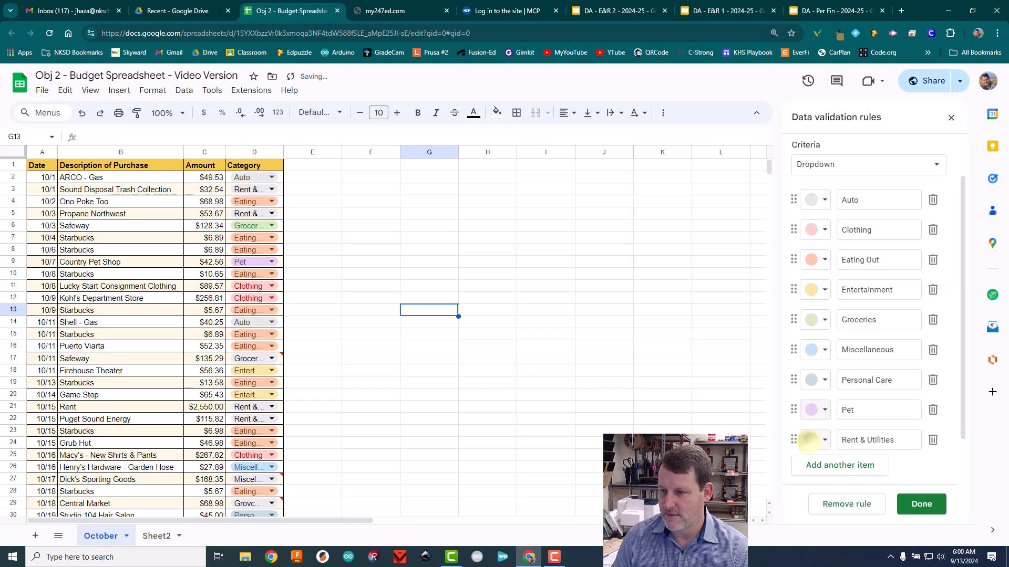
{"action": "left_click", "coordinate": [823, 440]}
{"action": "left_click", "coordinate": [952, 340]}
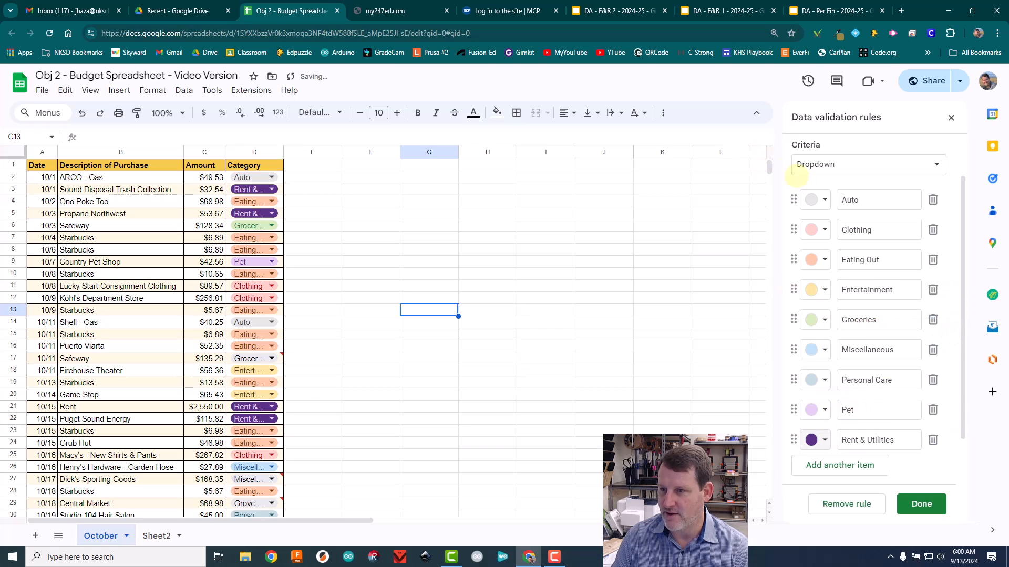
Step: Change the color of the Auto dropdown option to dark blue-gray
{"action": "left_click", "coordinate": [816, 197]}
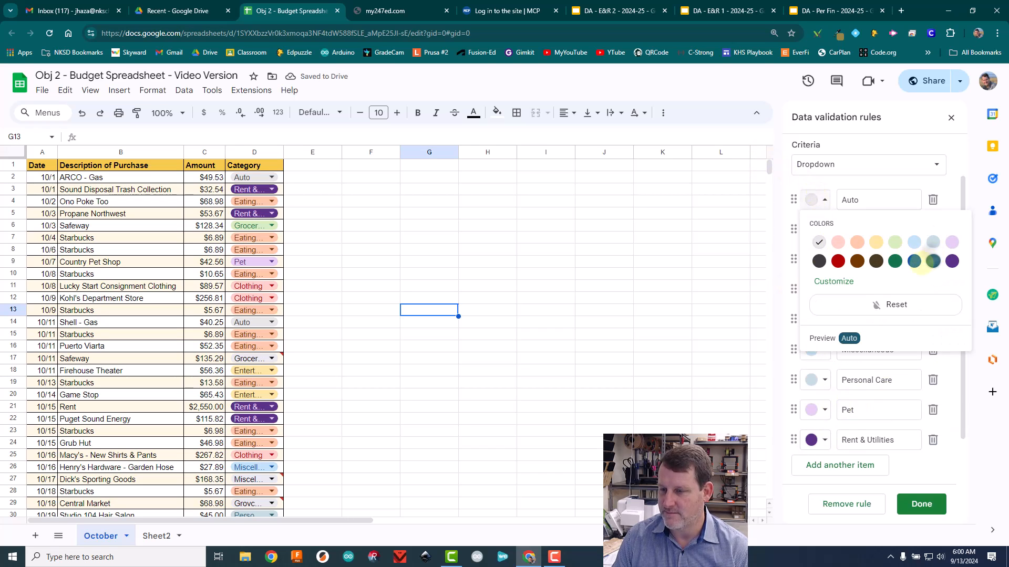
{"action": "left_click", "coordinate": [933, 261]}
{"action": "scroll", "coordinate": [842, 333], "scroll_direction": "down", "scroll_amount": 1}
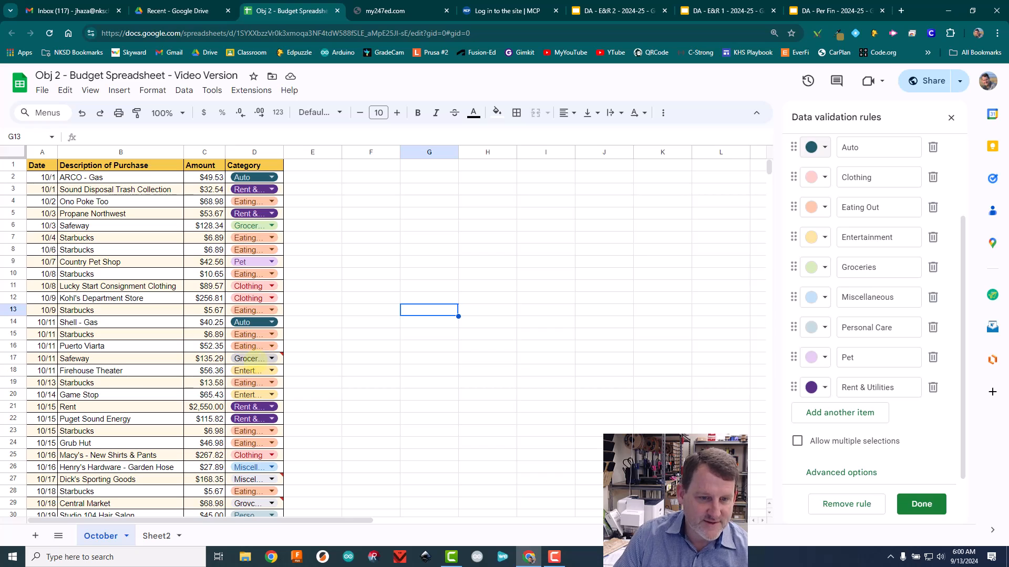
Step: Correct the misspelled categories of the 10/11 Safeway purchase in D17 and the Central Market purchase in D29 to Groceries
{"action": "mouse_move", "coordinate": [284, 353]}
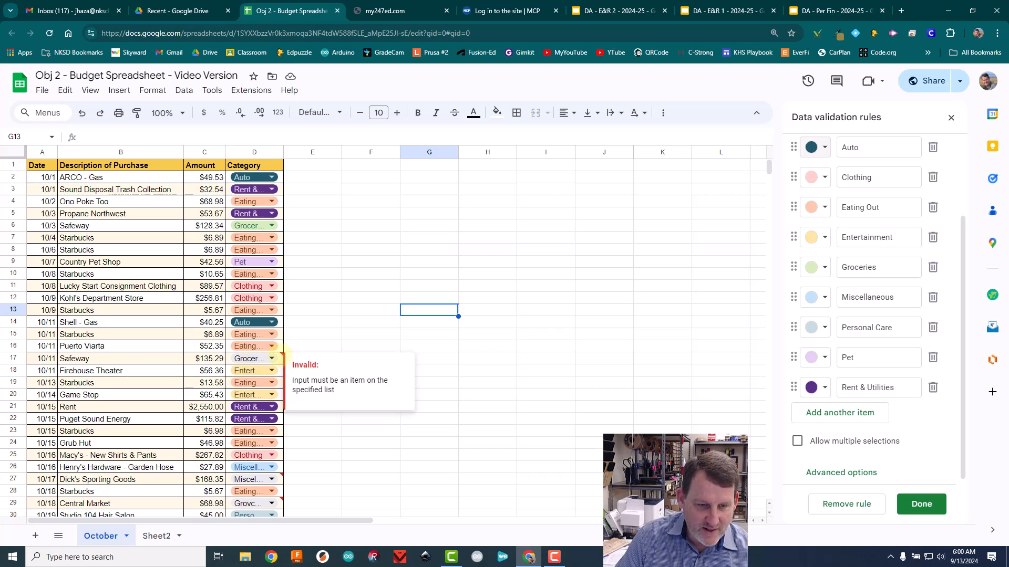
{"action": "left_click", "coordinate": [272, 358]}
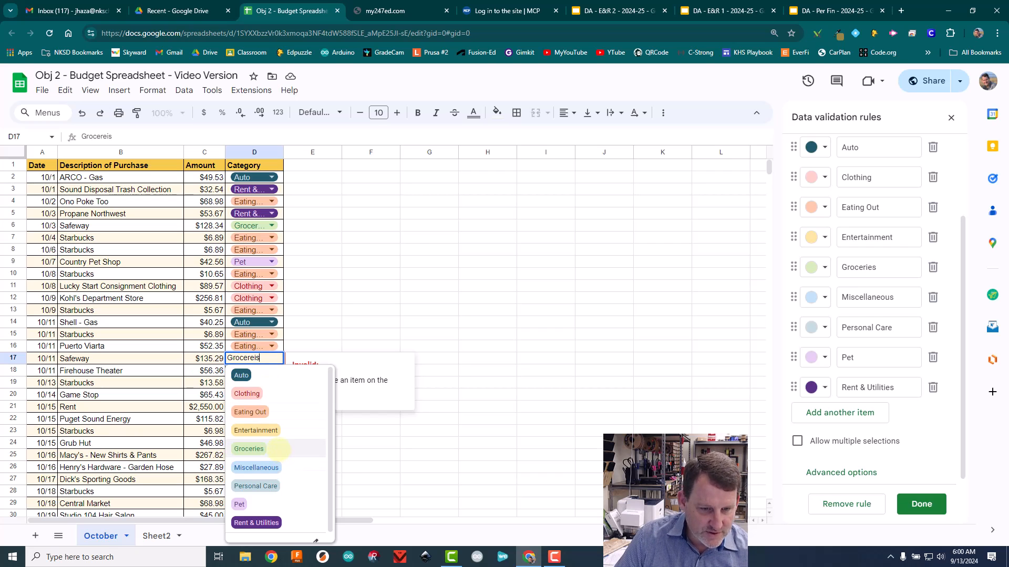
{"action": "left_click", "coordinate": [280, 449]}
{"action": "scroll", "coordinate": [284, 432], "scroll_direction": "down", "scroll_amount": 5}
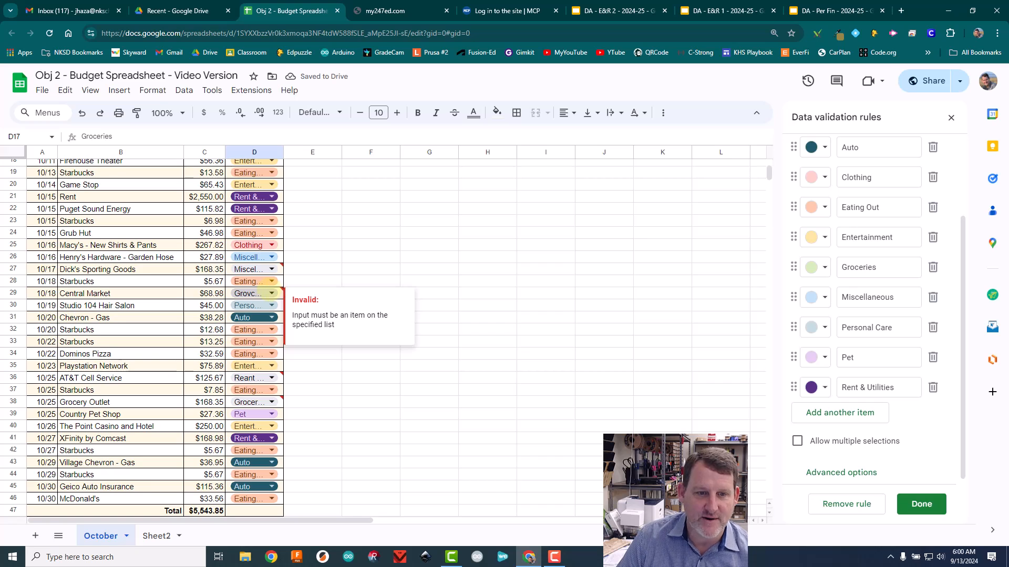
{"action": "left_click", "coordinate": [268, 293]}
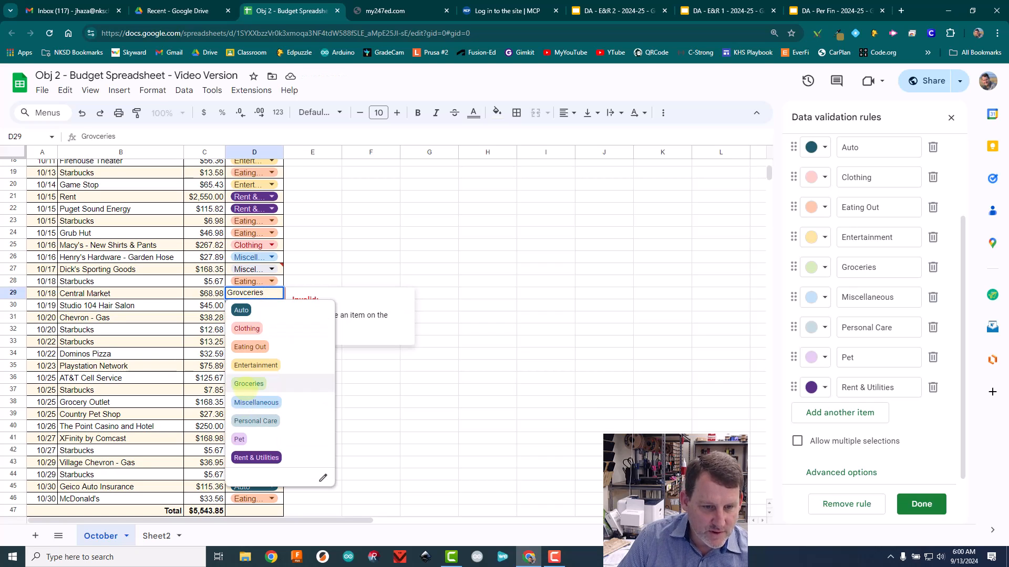
{"action": "left_click", "coordinate": [249, 384]}
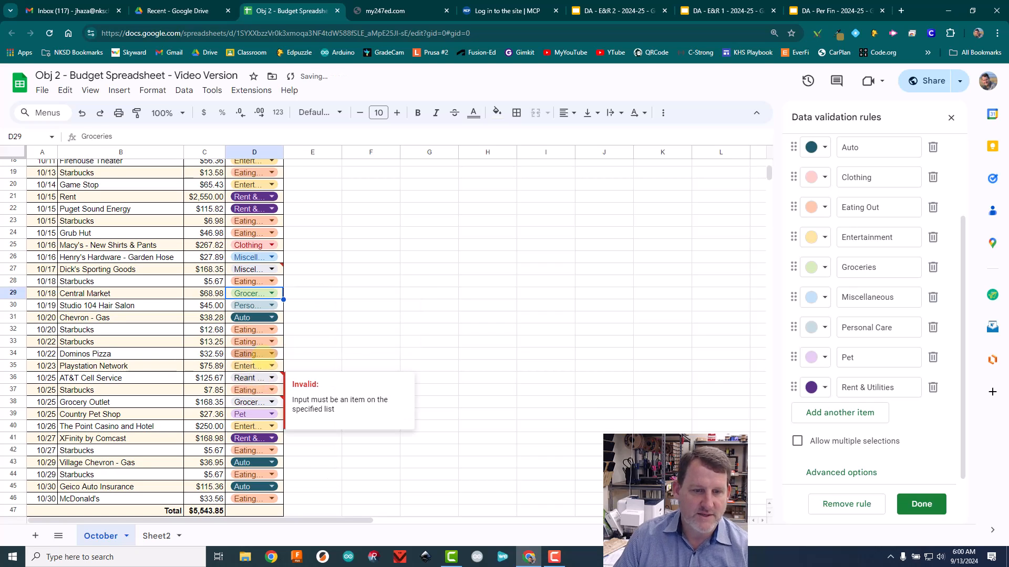
Step: Correct the AT&T Cell Service category in D36 to Rent & Utilities and the Grocery Outlet category in D38 to Groceries
{"action": "left_click", "coordinate": [268, 378]}
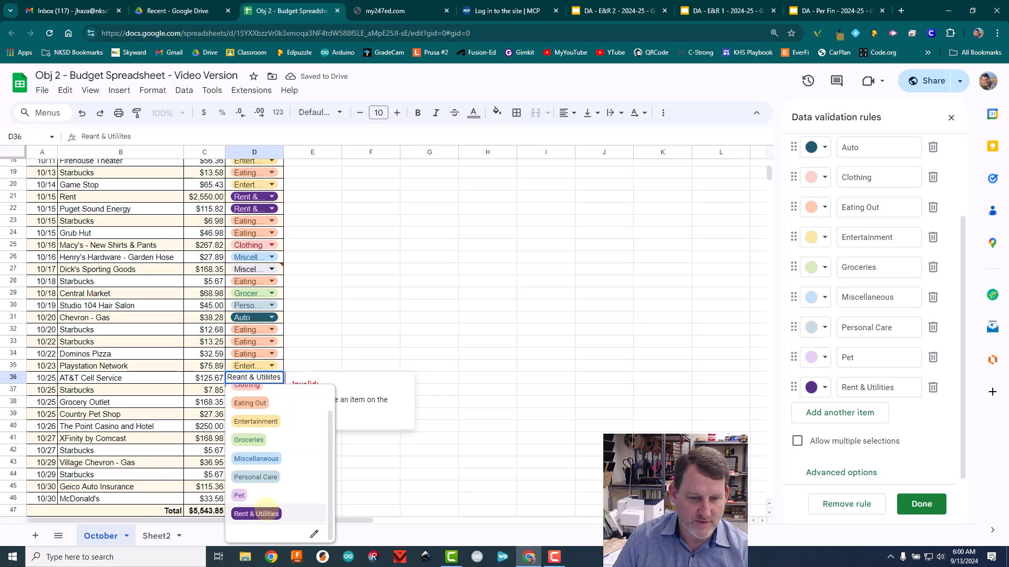
{"action": "left_click", "coordinate": [267, 514]}
{"action": "left_click", "coordinate": [265, 402]}
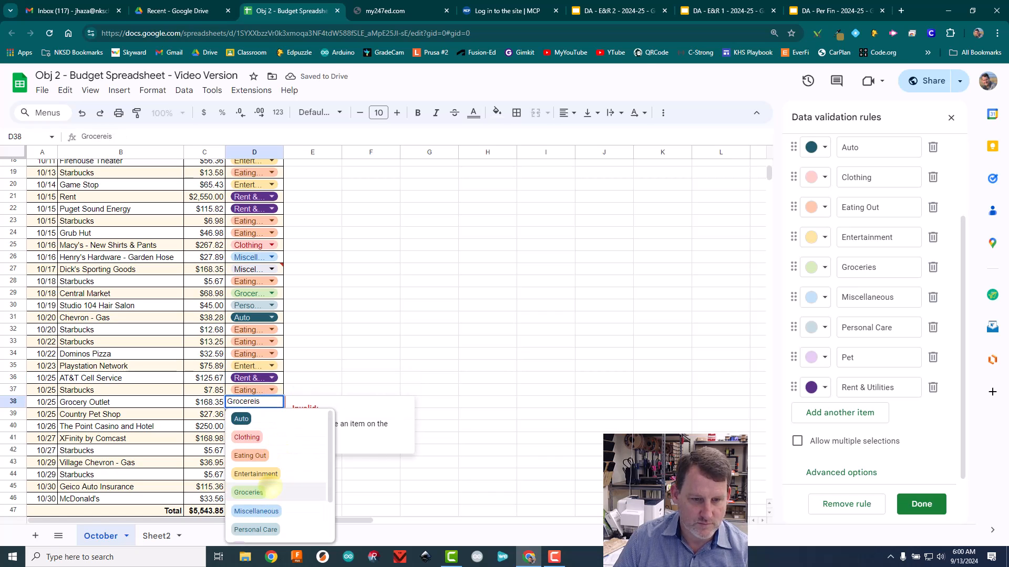
{"action": "left_click", "coordinate": [271, 491]}
{"action": "scroll", "coordinate": [256, 398], "scroll_direction": "down", "scroll_amount": 3}
{"action": "scroll", "coordinate": [253, 399], "scroll_direction": "down", "scroll_amount": 1}
{"action": "scroll", "coordinate": [263, 399], "scroll_direction": "up", "scroll_amount": 9}
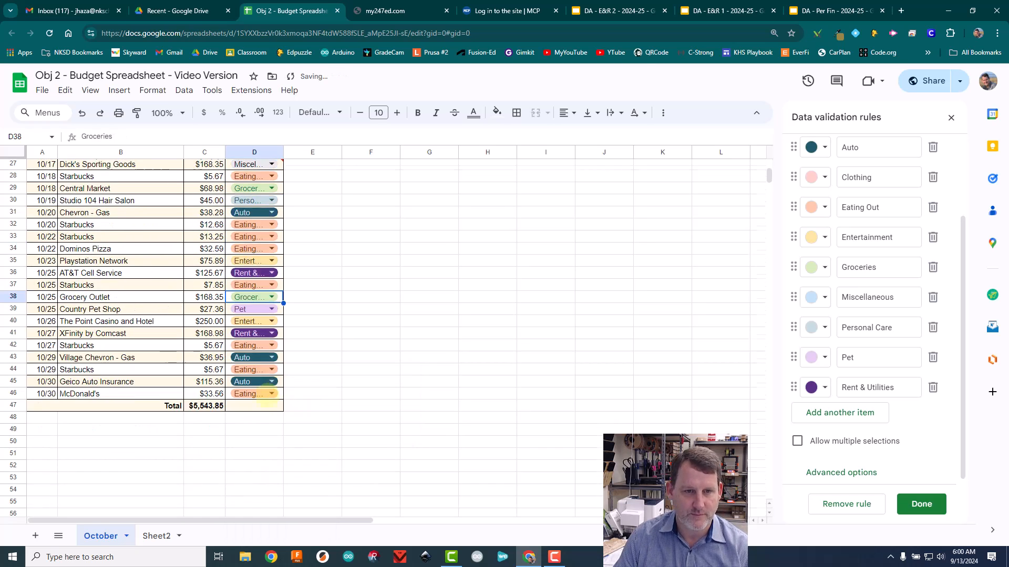
Step: Save the dropdown rule for the Category column and close the data validation rules
{"action": "left_click", "coordinate": [333, 313]}
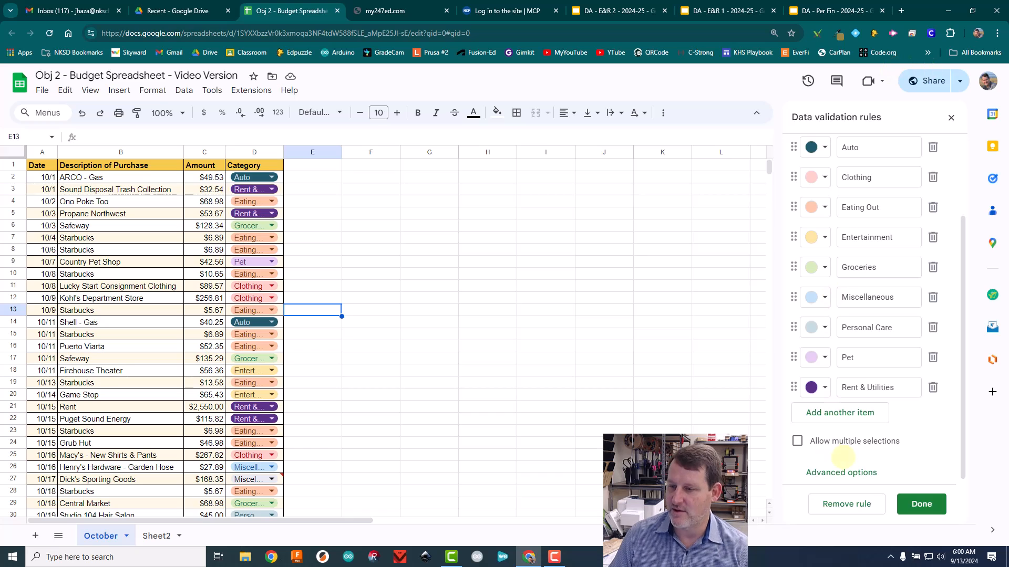
{"action": "left_click", "coordinate": [921, 504]}
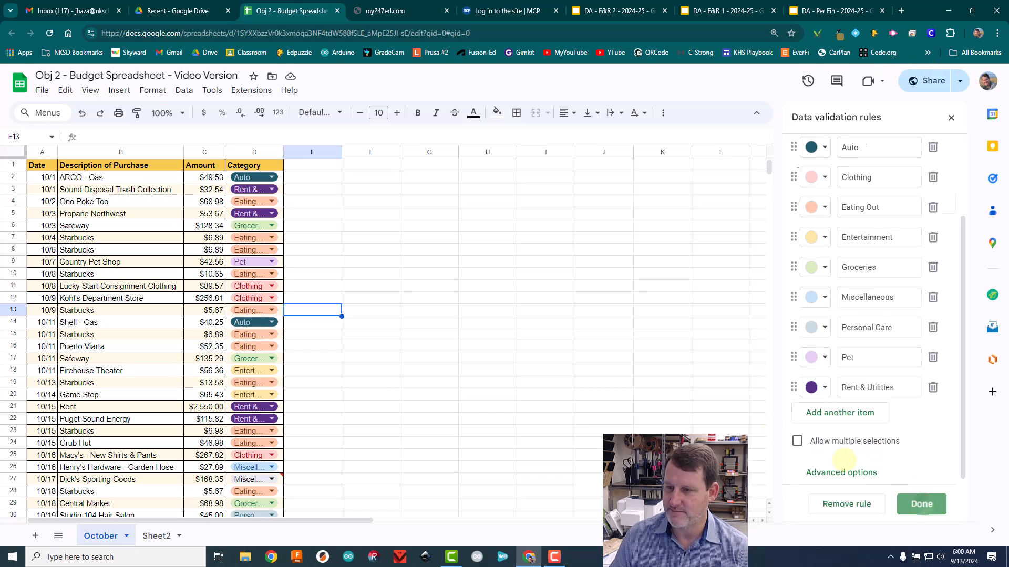
{"action": "left_click", "coordinate": [346, 215]}
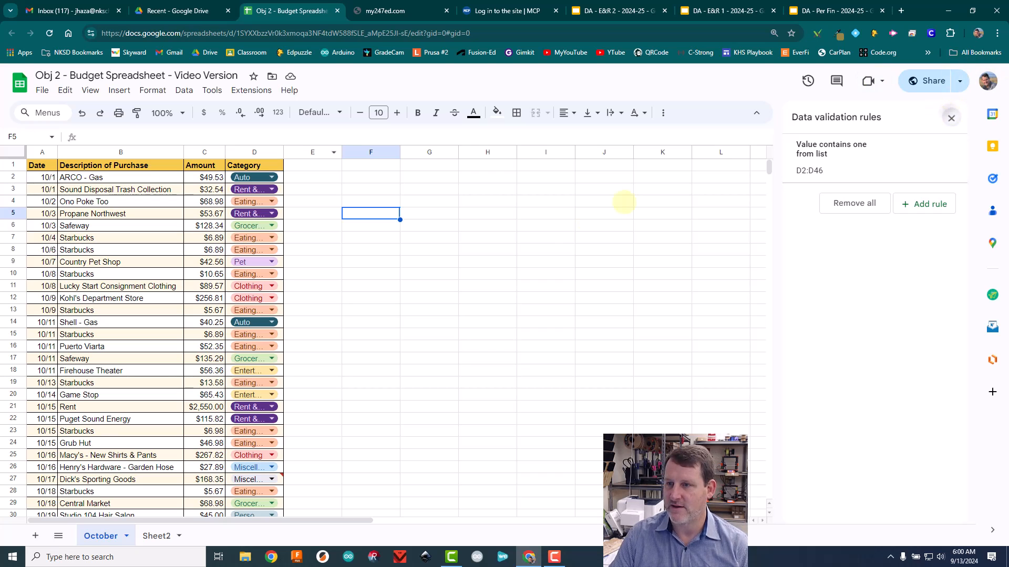
{"action": "left_click", "coordinate": [951, 118]}
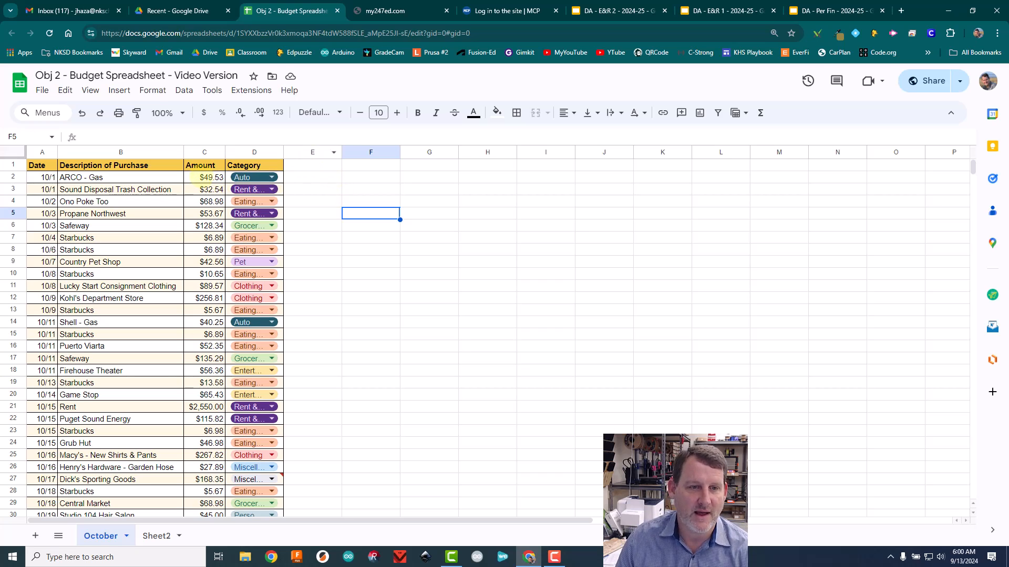
Step: Insert a chart from the Amount and Category data in C1:D46 and place it beside the table at the top of the sheet
{"action": "left_click", "coordinate": [207, 178]}
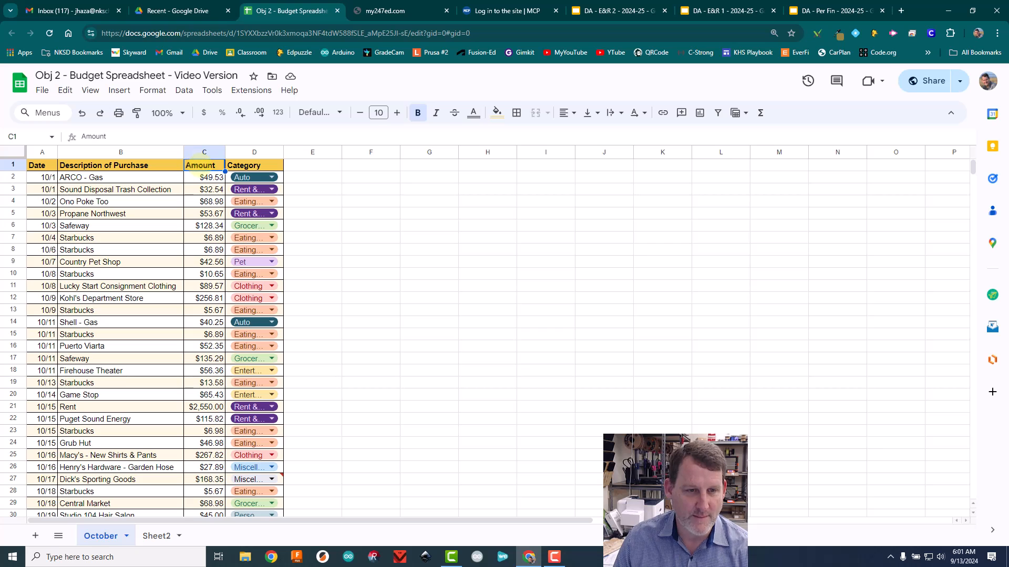
{"action": "left_click_drag", "start_coordinate": [194, 164], "coordinate": [244, 344]}
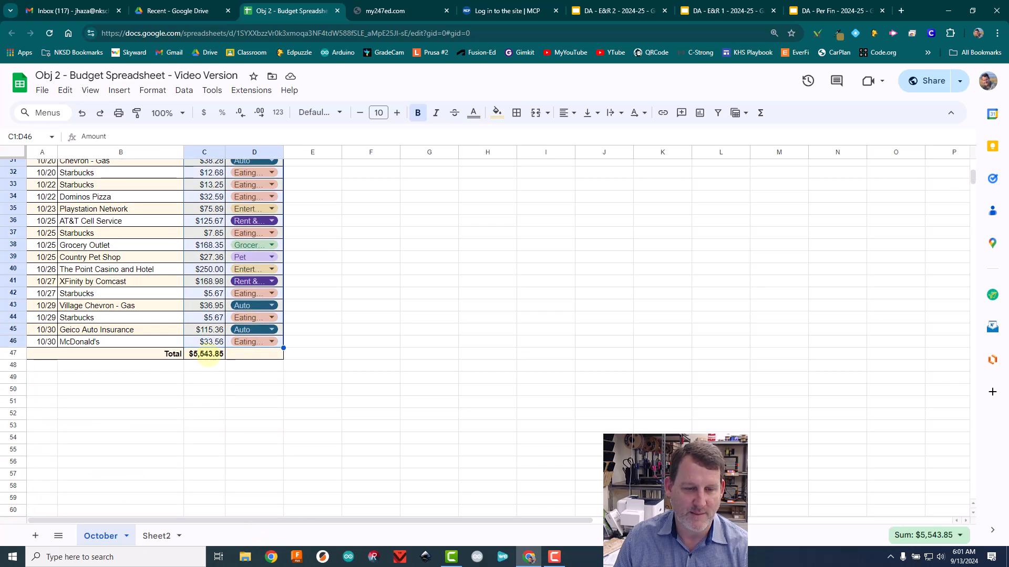
{"action": "scroll", "coordinate": [324, 313], "scroll_direction": "up", "scroll_amount": 10}
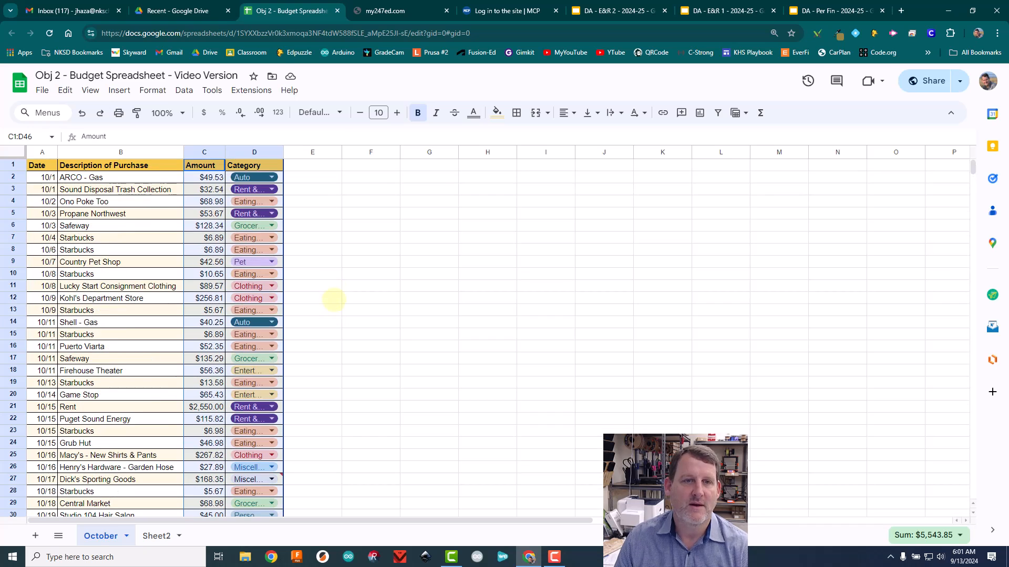
{"action": "left_click", "coordinate": [120, 90]}
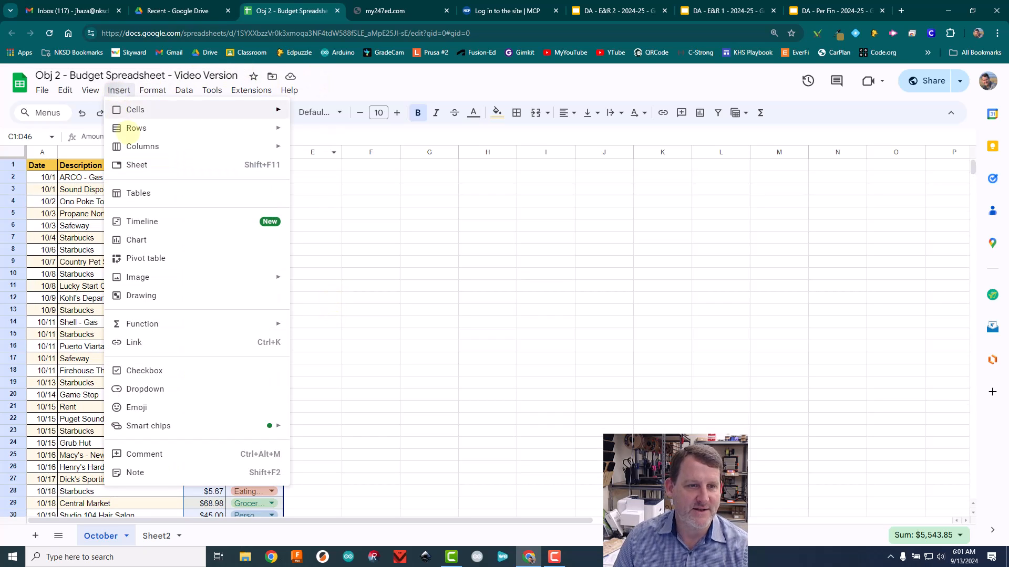
{"action": "left_click", "coordinate": [163, 239]}
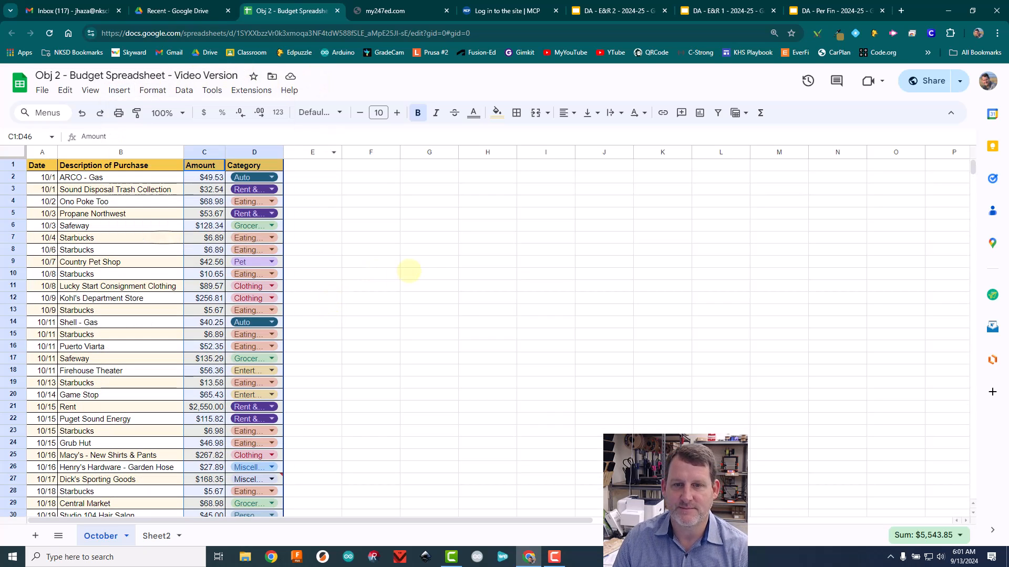
{"action": "left_click_drag", "start_coordinate": [432, 227], "coordinate": [491, 165]}
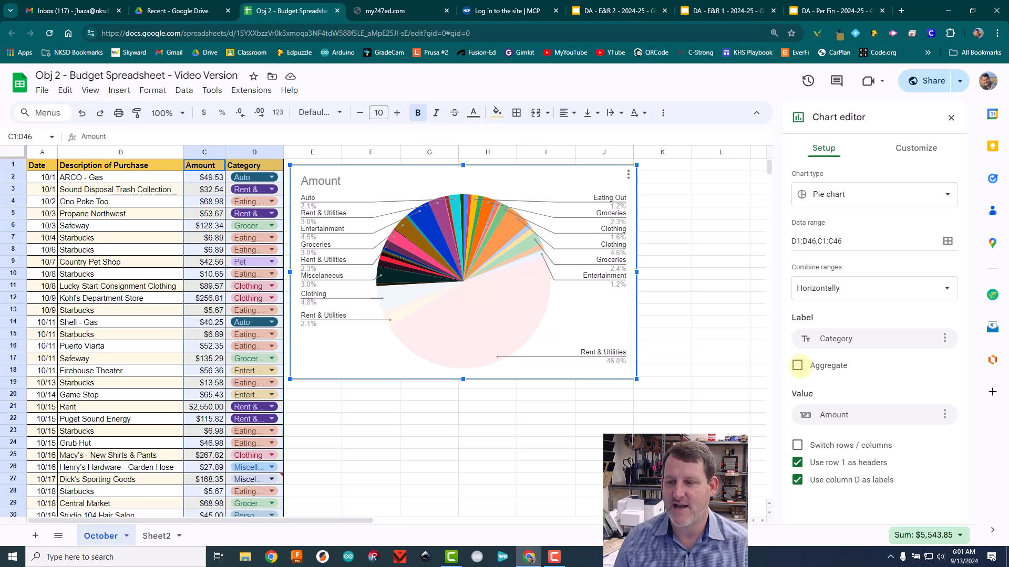
Step: Aggregate the pie chart's amounts by category and title the chart Monthly Expenses
{"action": "left_click", "coordinate": [798, 365]}
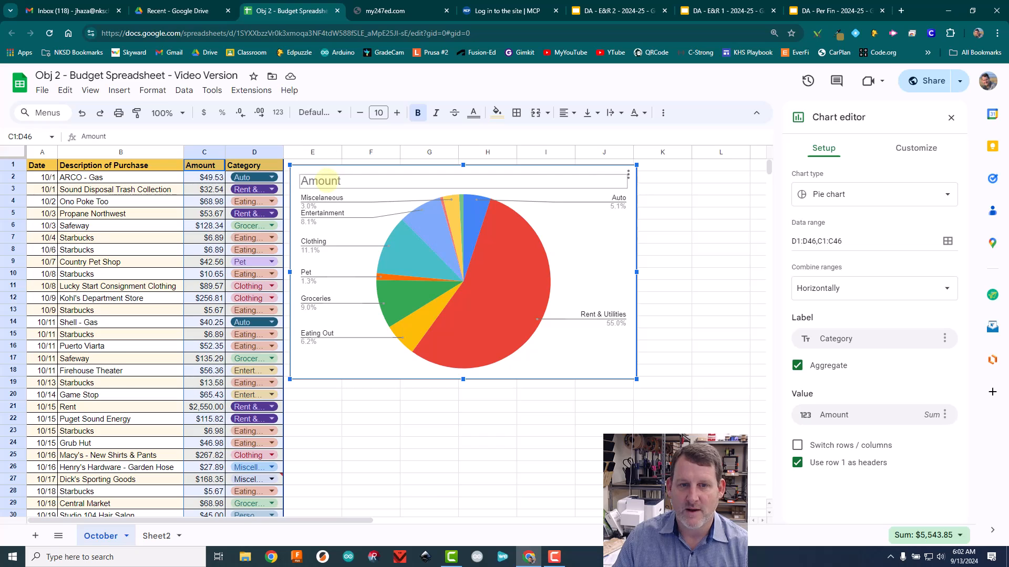
{"action": "left_click", "coordinate": [322, 181]}
{"action": "left_click", "coordinate": [323, 181]}
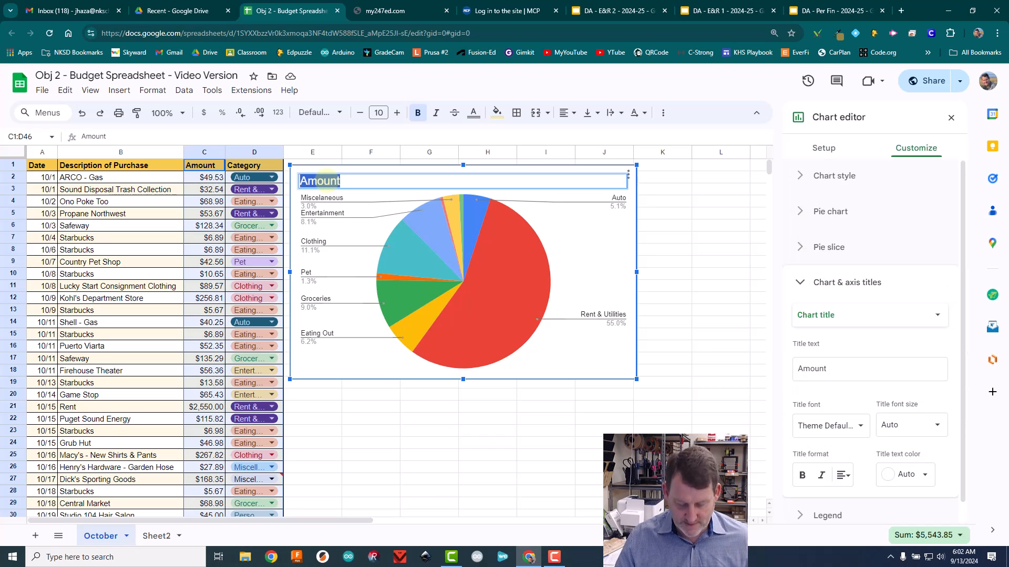
{"action": "type", "text": "Montly"}
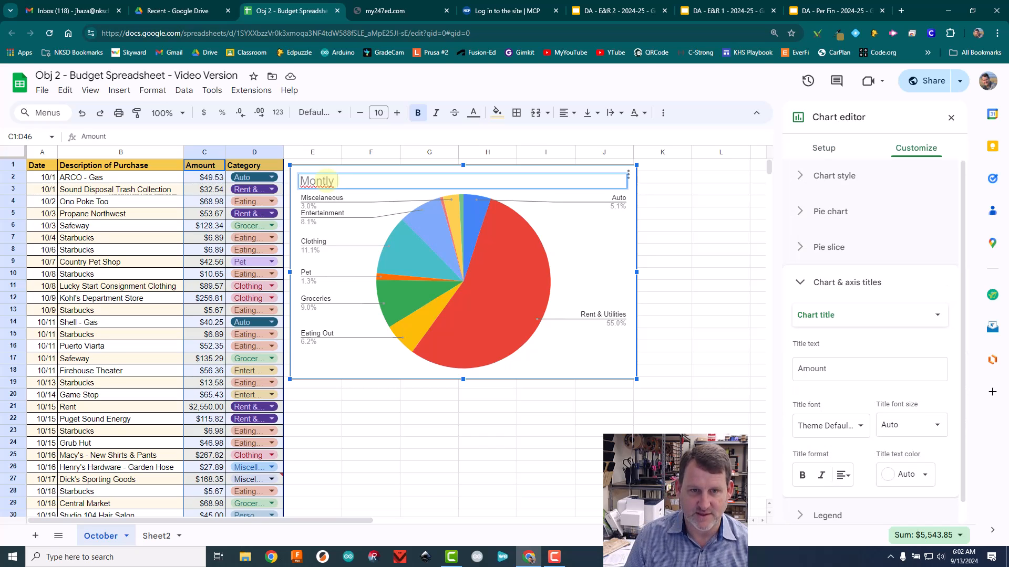
{"action": "key", "text": "BackSpace"}
{"action": "key", "text": "BackSpace"}
{"action": "type", "text": "hly Expenses"}
{"action": "left_click", "coordinate": [721, 286]}
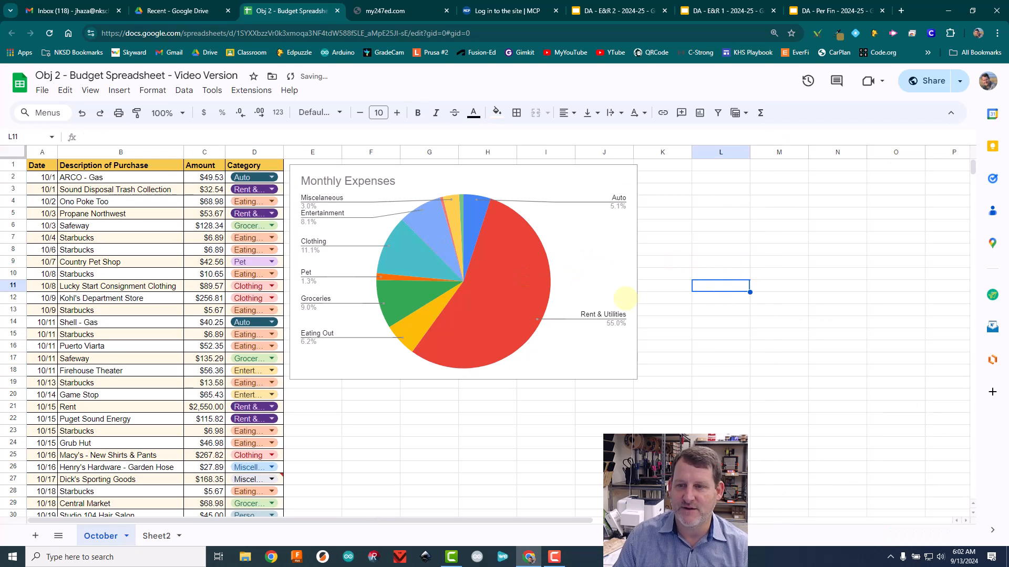
Step: Examine the amounts and percentages of the pie chart's slices, such as Rent & Utilities, Eating Out and Entertainment
{"action": "left_click", "coordinate": [519, 259]}
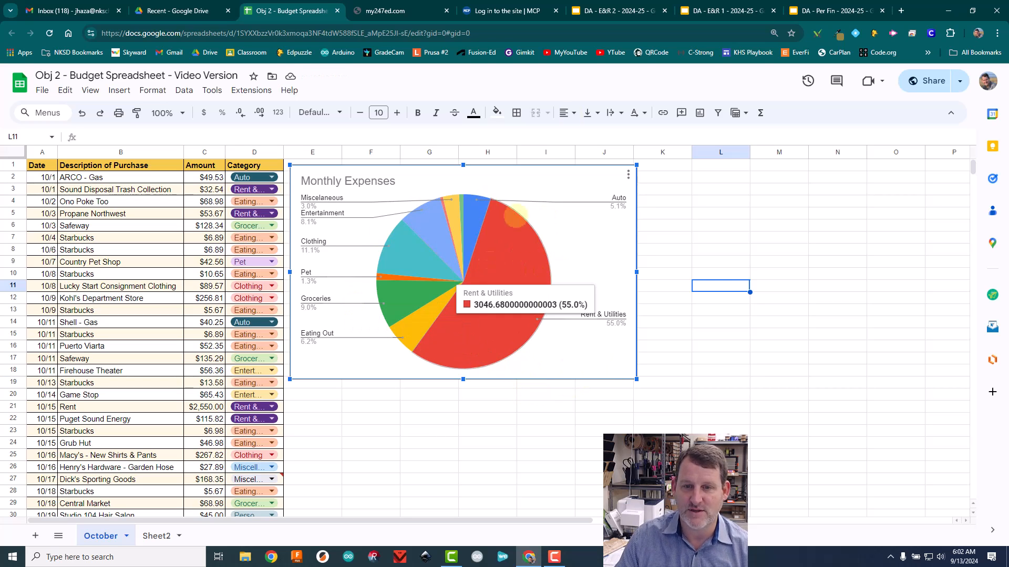
{"action": "mouse_move", "coordinate": [518, 241]}
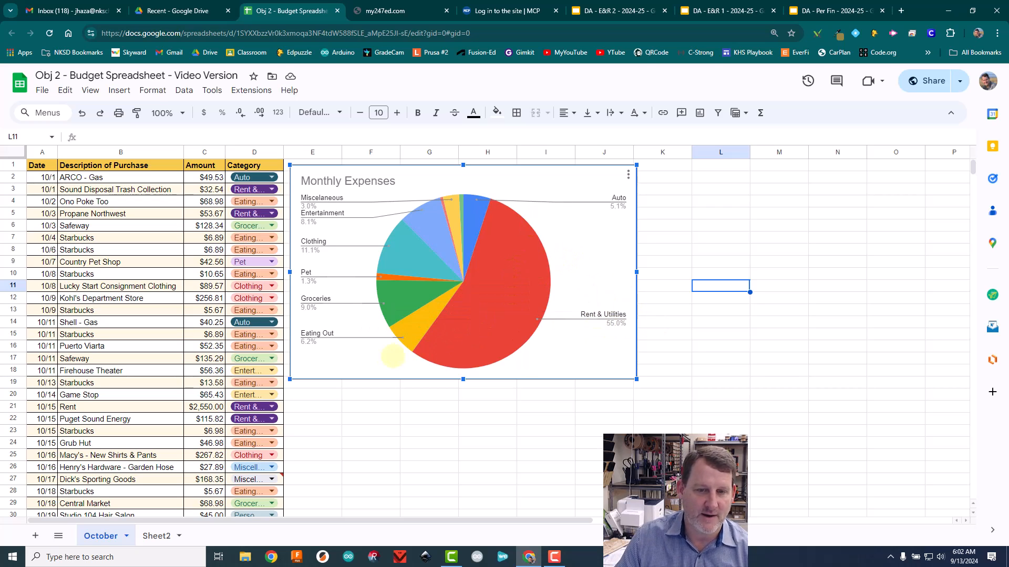
{"action": "mouse_move", "coordinate": [415, 304]}
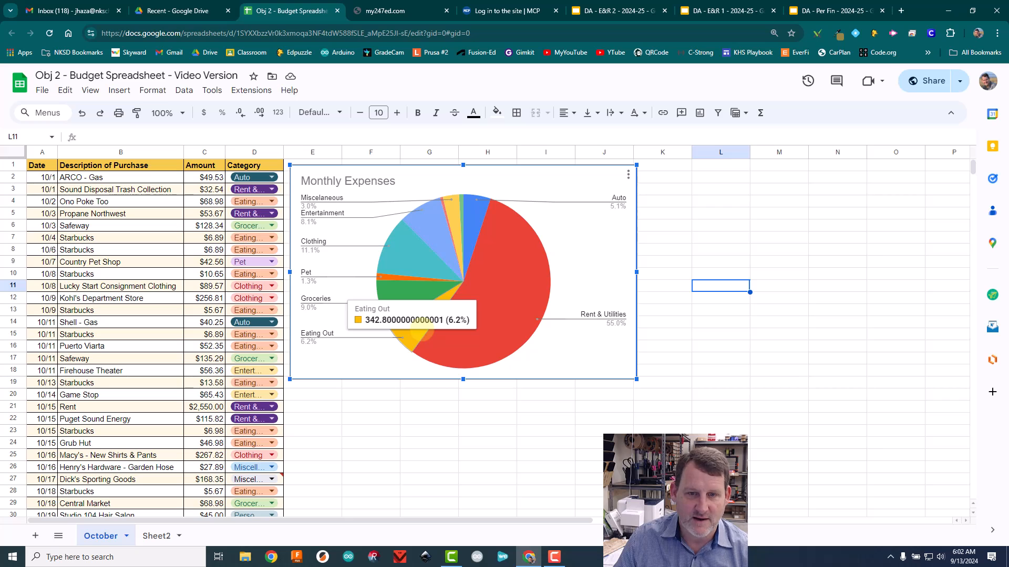
{"action": "mouse_move", "coordinate": [435, 223]}
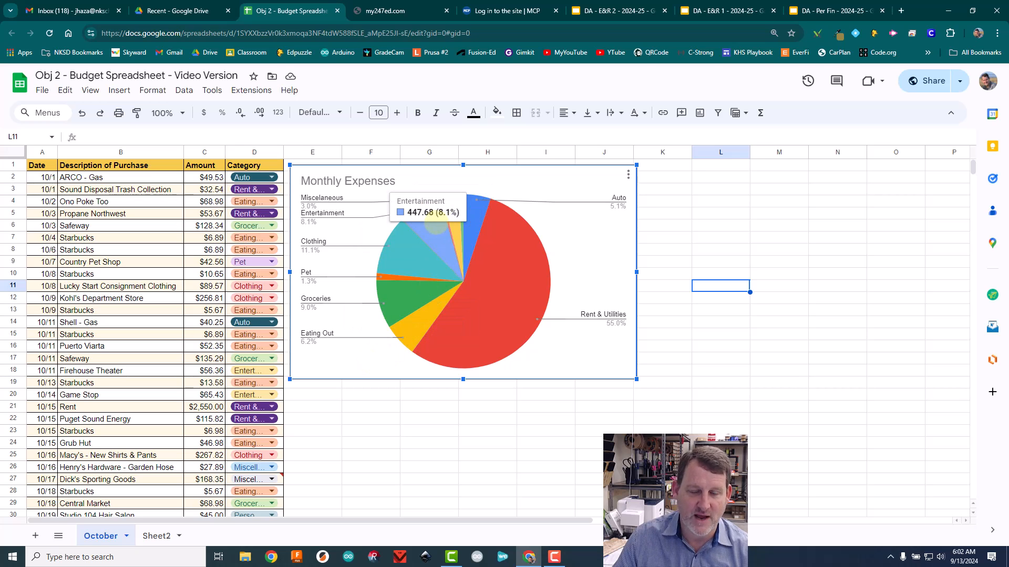
{"action": "mouse_move", "coordinate": [415, 332]}
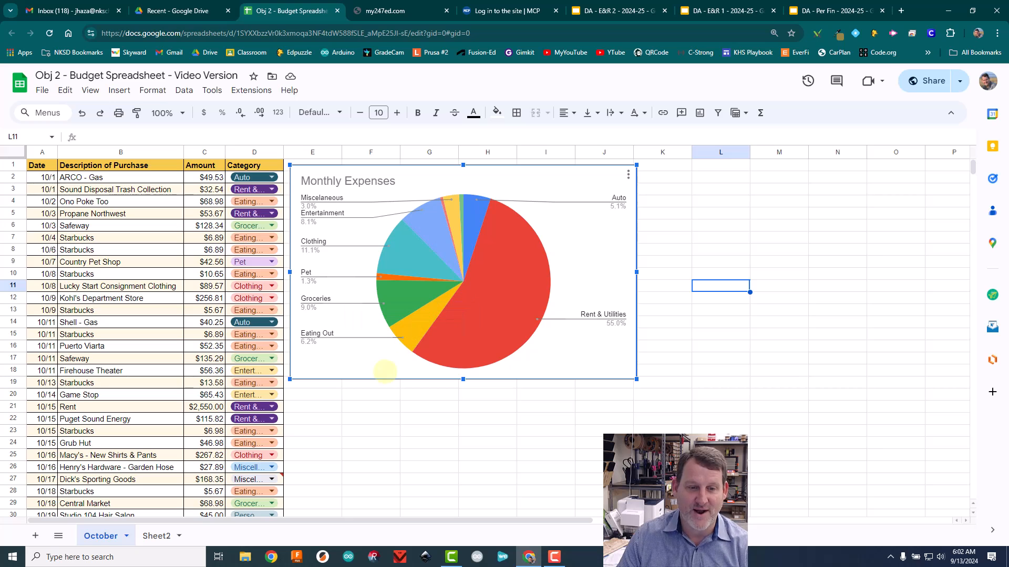
Step: Start a summary table below the pie chart with the heading Category in F20
{"action": "left_click", "coordinate": [363, 396]}
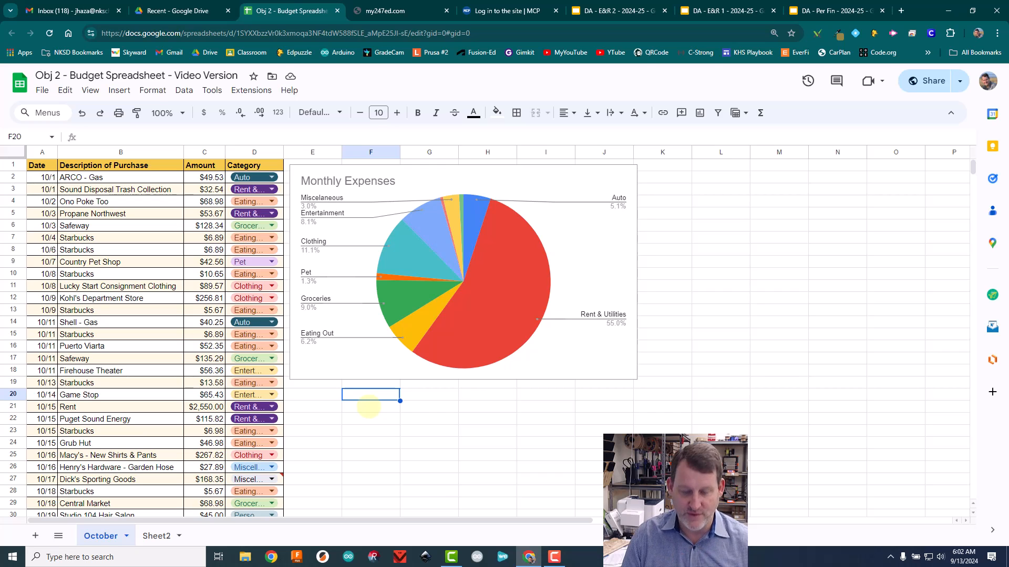
{"action": "type", "text": "Category"}
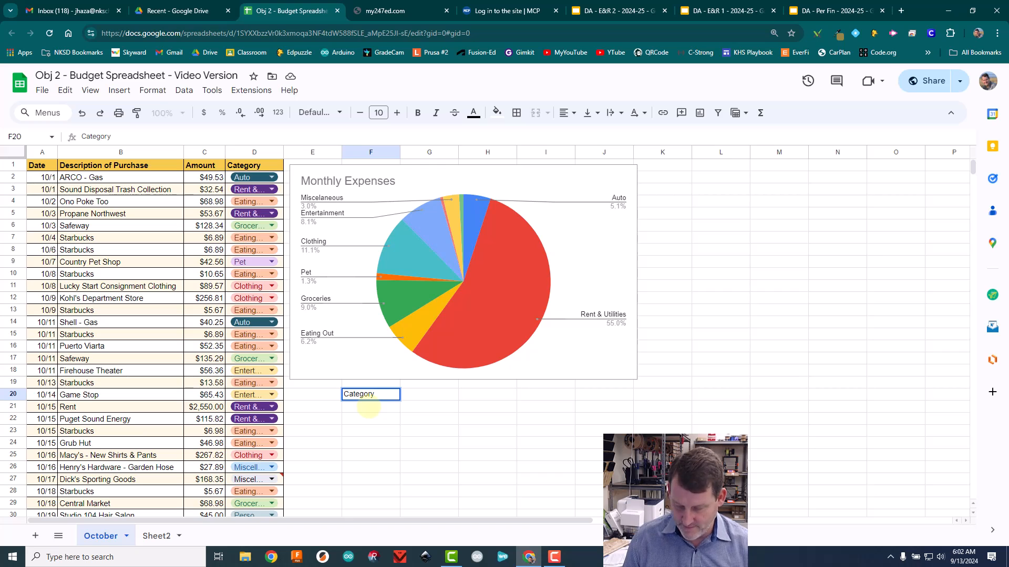
{"action": "key", "text": "Return"}
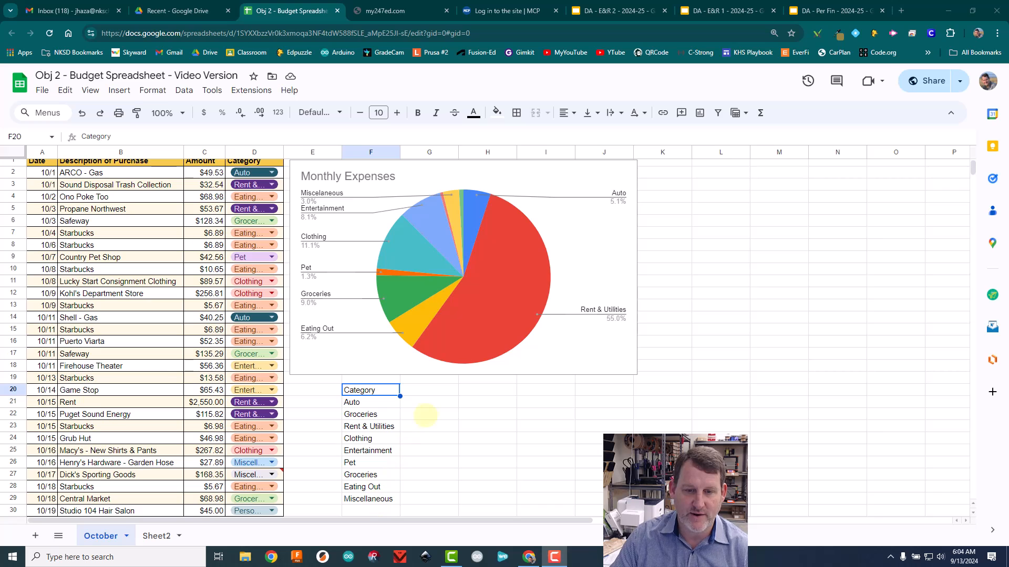
Step: Add the headings Current in G20 and Goal in H20 to the summary table below the pie chart
{"action": "left_click", "coordinate": [424, 393]}
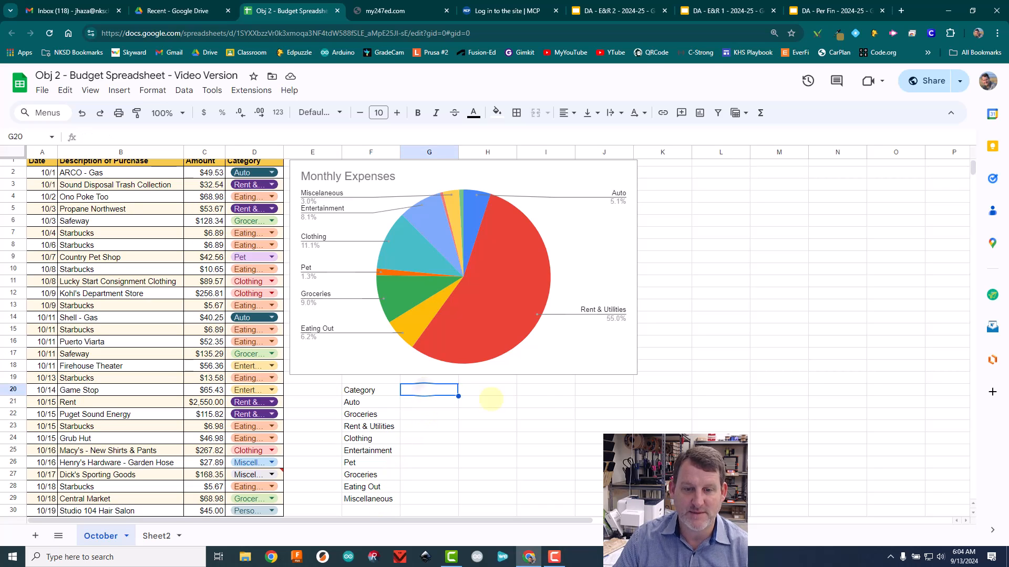
{"action": "type", "text": "Current"}
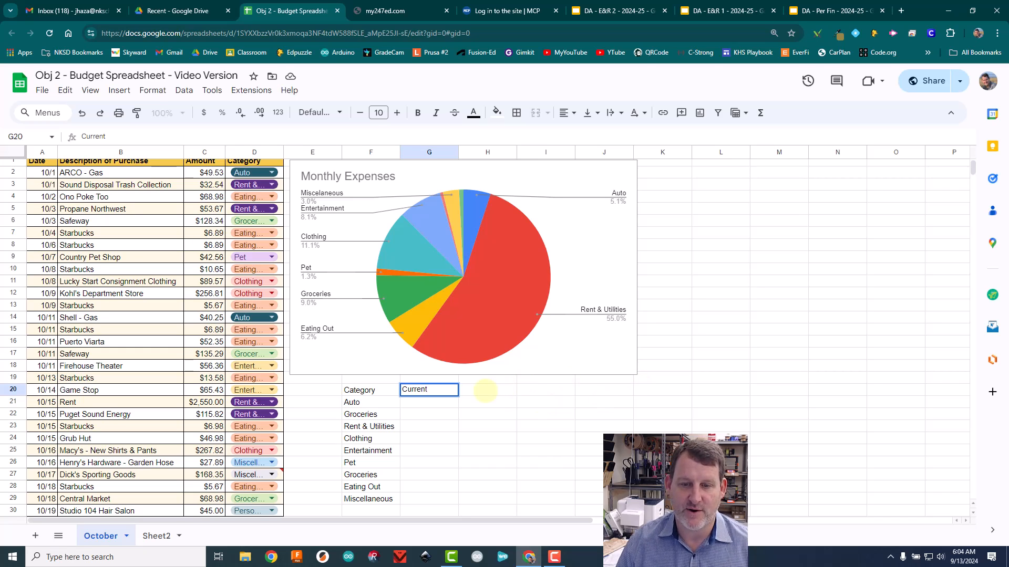
{"action": "left_click", "coordinate": [483, 391]}
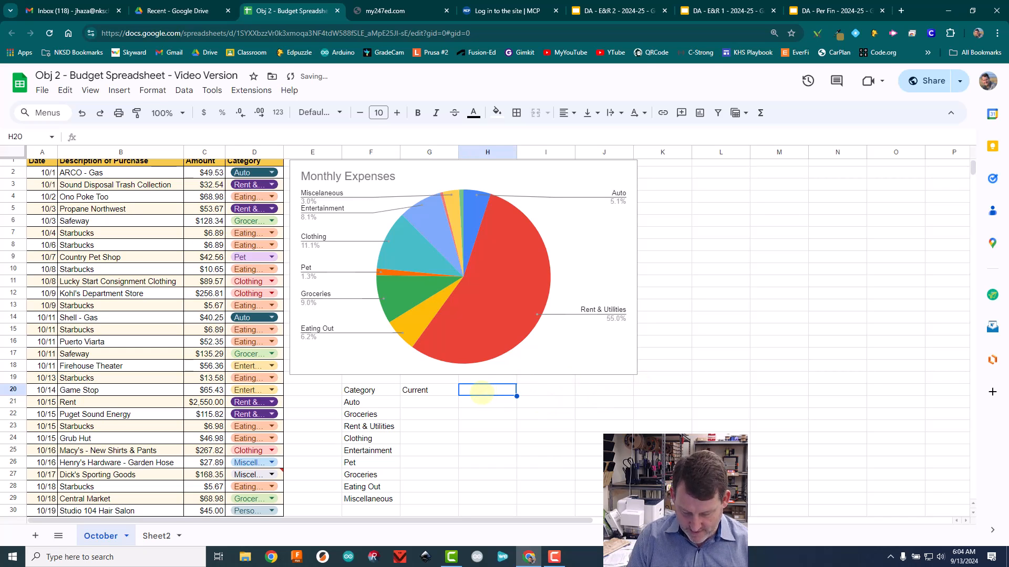
{"action": "type", "text": "Goal"}
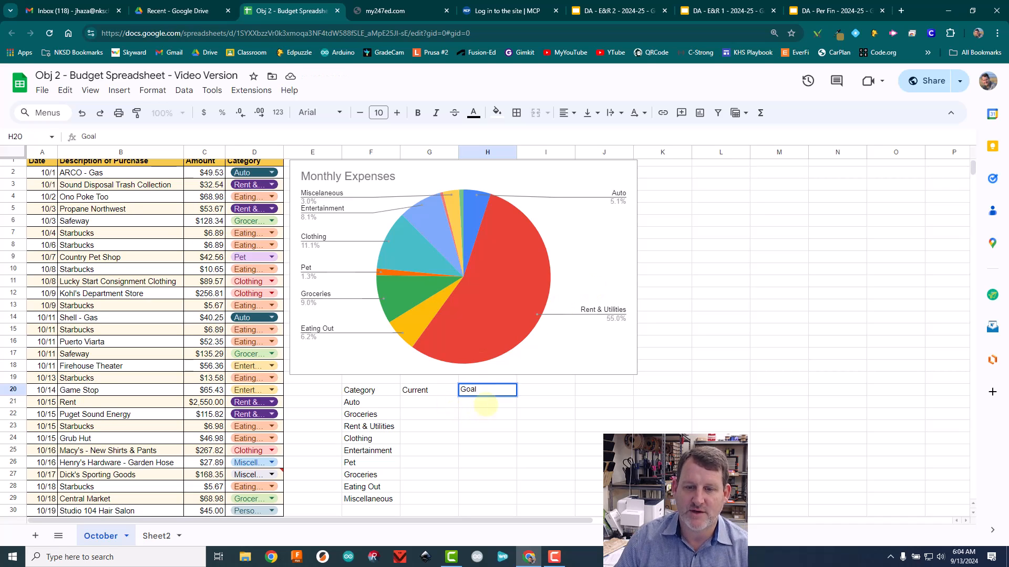
{"action": "key", "text": "Return"}
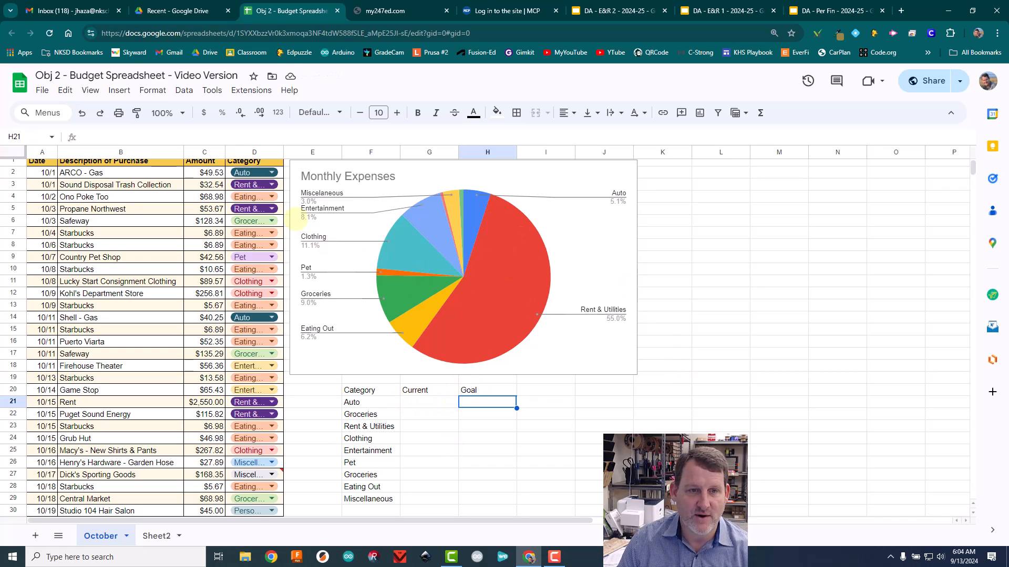
Step: Create a filter on the expense table range A1:D46, including its header row but not the Total row
{"action": "scroll", "coordinate": [260, 187], "scroll_direction": "up", "scroll_amount": 1}
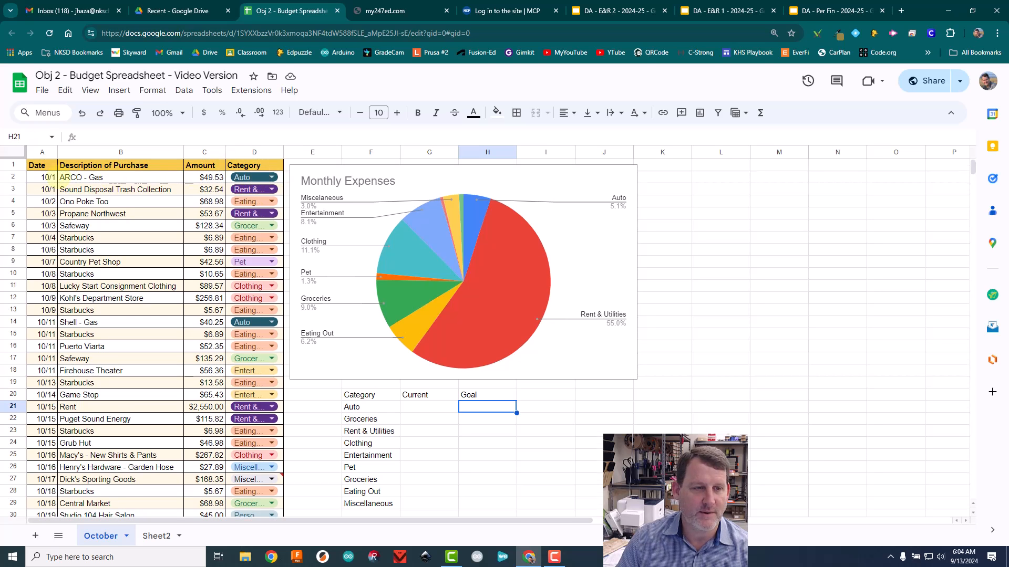
{"action": "left_click_drag", "start_coordinate": [41, 160], "coordinate": [204, 177]}
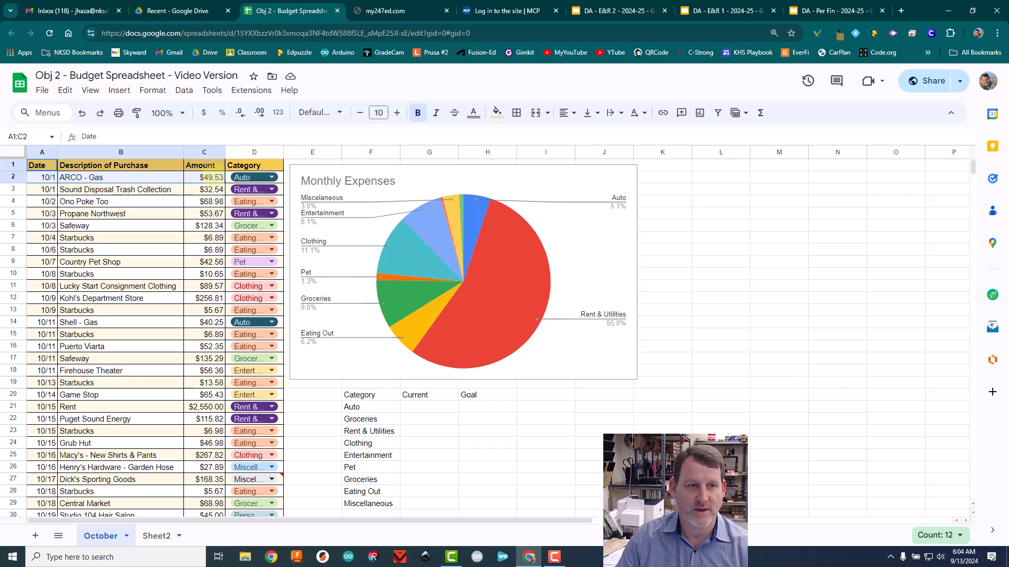
{"action": "left_click", "coordinate": [42, 160]}
{"action": "left_click_drag", "start_coordinate": [42, 160], "coordinate": [253, 416]}
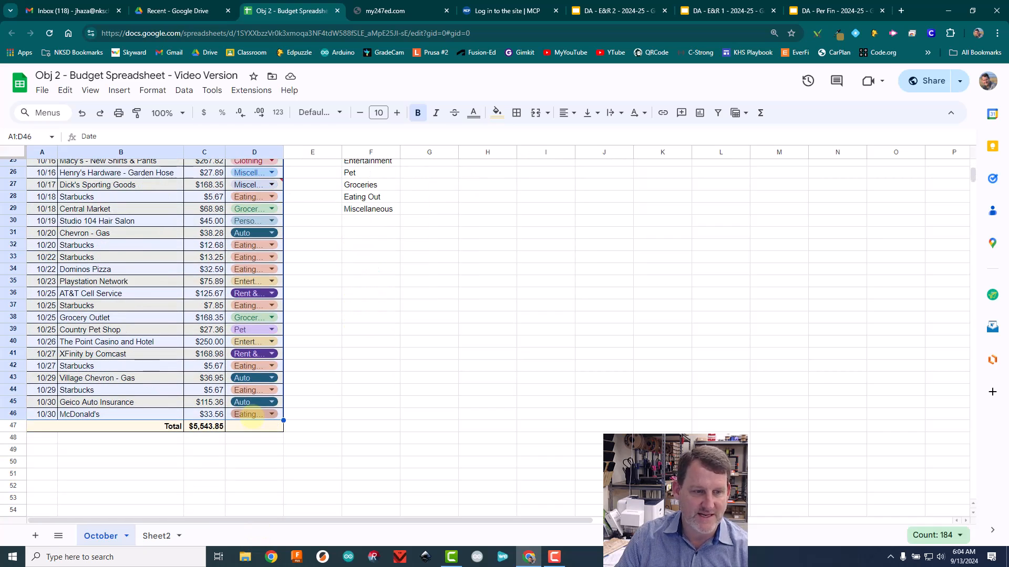
{"action": "scroll", "coordinate": [134, 274], "scroll_direction": "up", "scroll_amount": 8}
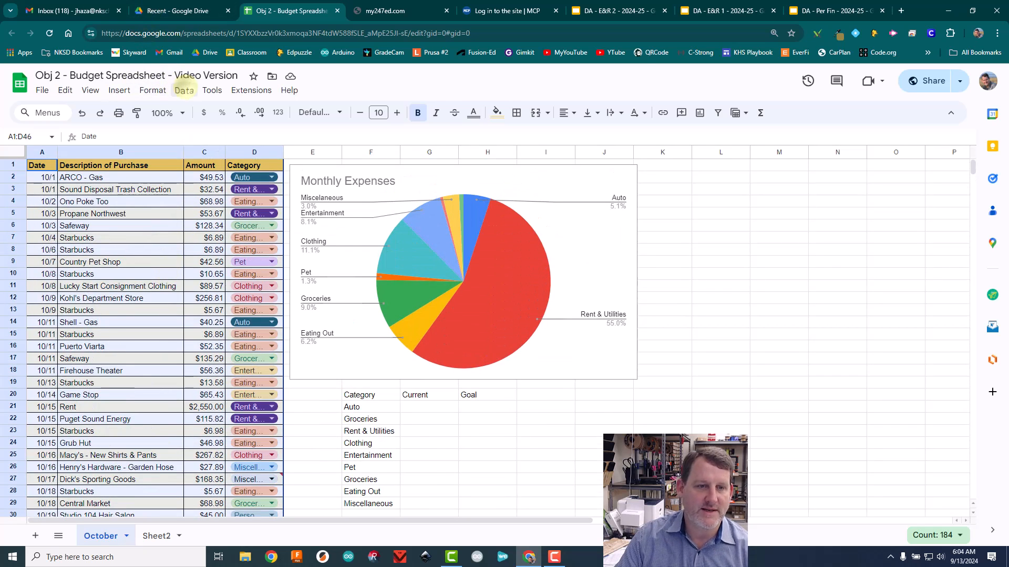
{"action": "left_click", "coordinate": [184, 90]}
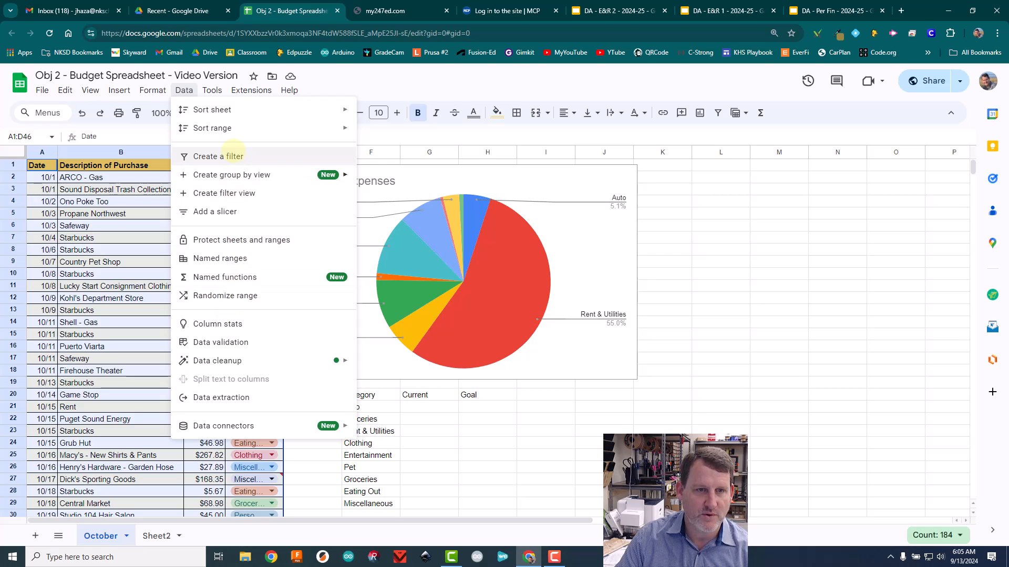
{"action": "left_click", "coordinate": [233, 153]}
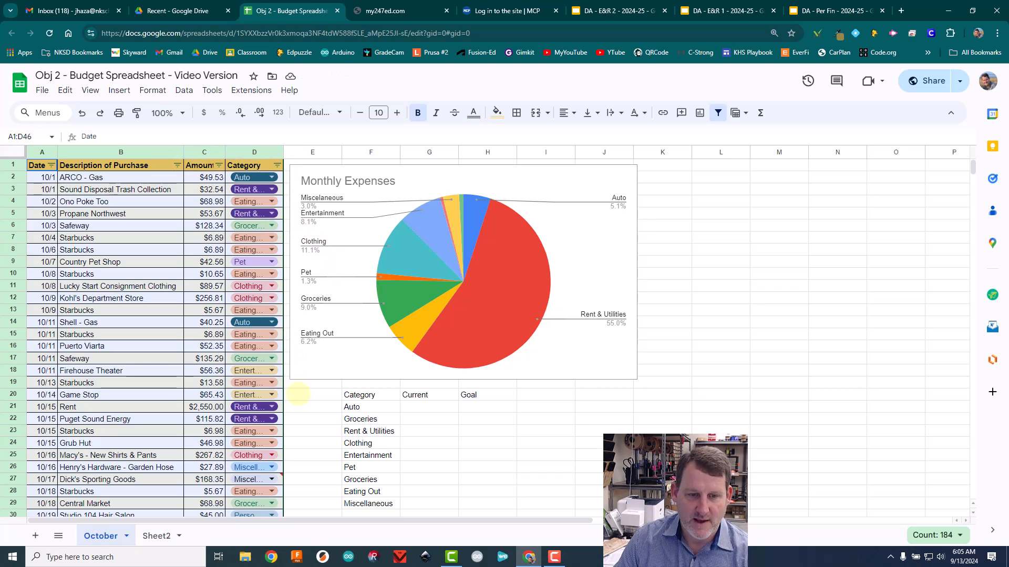
{"action": "left_click", "coordinate": [299, 405]}
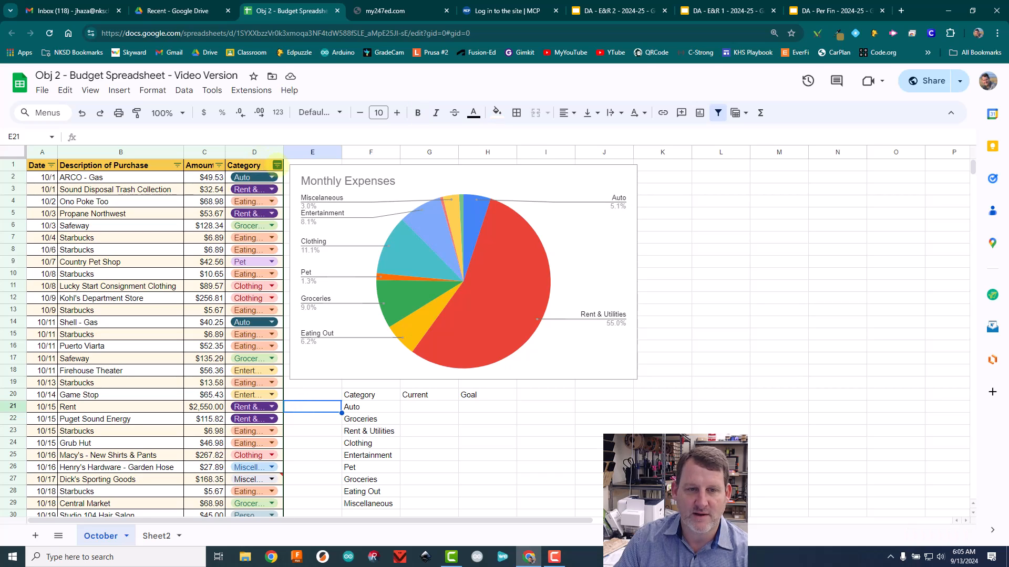
Step: Filter the Category column by values so only the Auto expenses are displayed
{"action": "left_click", "coordinate": [277, 165]}
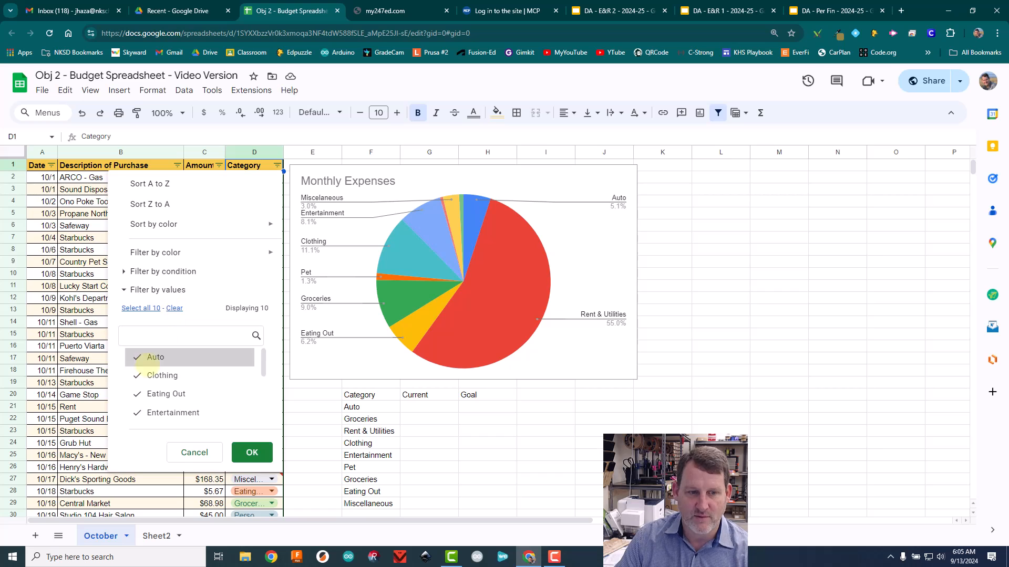
{"action": "scroll", "coordinate": [157, 375], "scroll_direction": "down", "scroll_amount": 3}
{"action": "scroll", "coordinate": [157, 378], "scroll_direction": "up", "scroll_amount": 3}
{"action": "left_click", "coordinate": [174, 308]}
{"action": "left_click", "coordinate": [153, 355]}
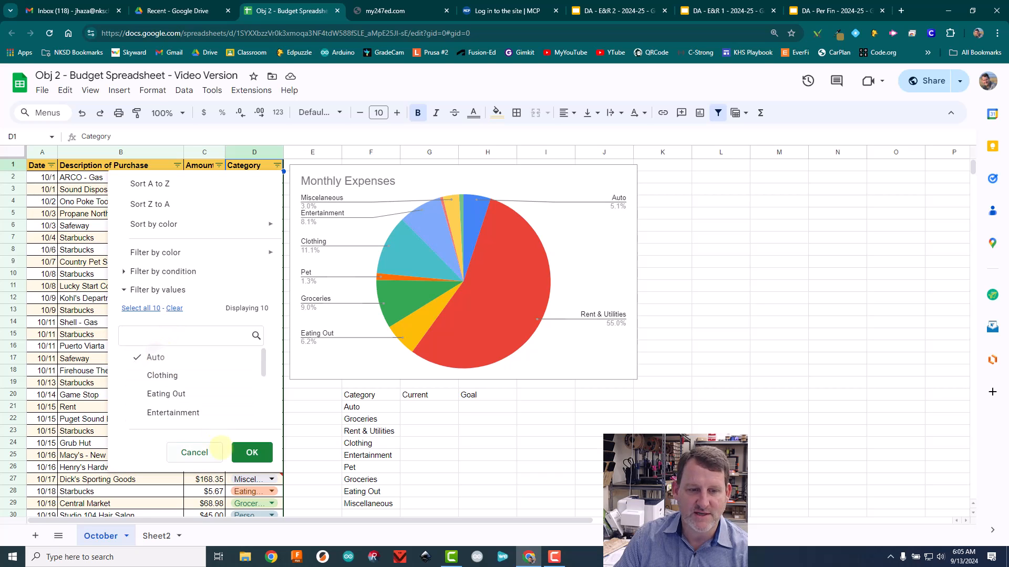
{"action": "left_click", "coordinate": [252, 449]}
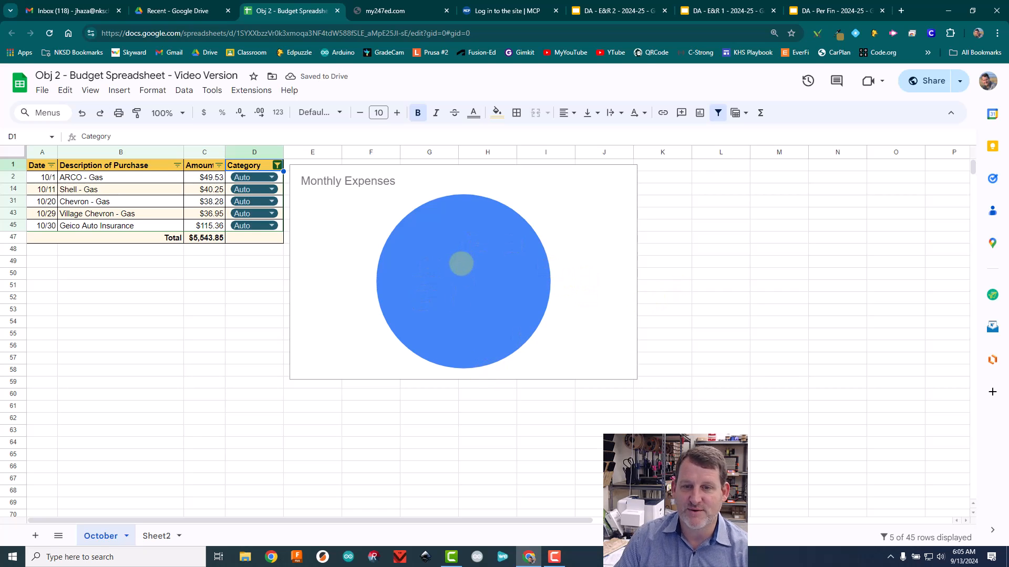
Step: Examine the Monthly Expenses chart's customization settings for the pie chart, pie slice, and chart and axis titles
{"action": "left_click", "coordinate": [465, 263]}
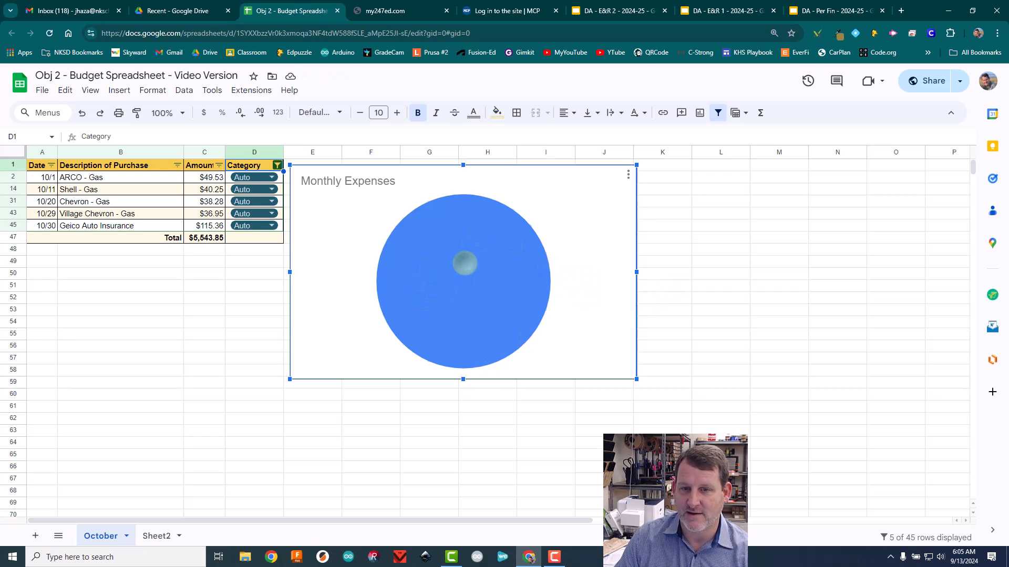
{"action": "double_click", "coordinate": [465, 263]}
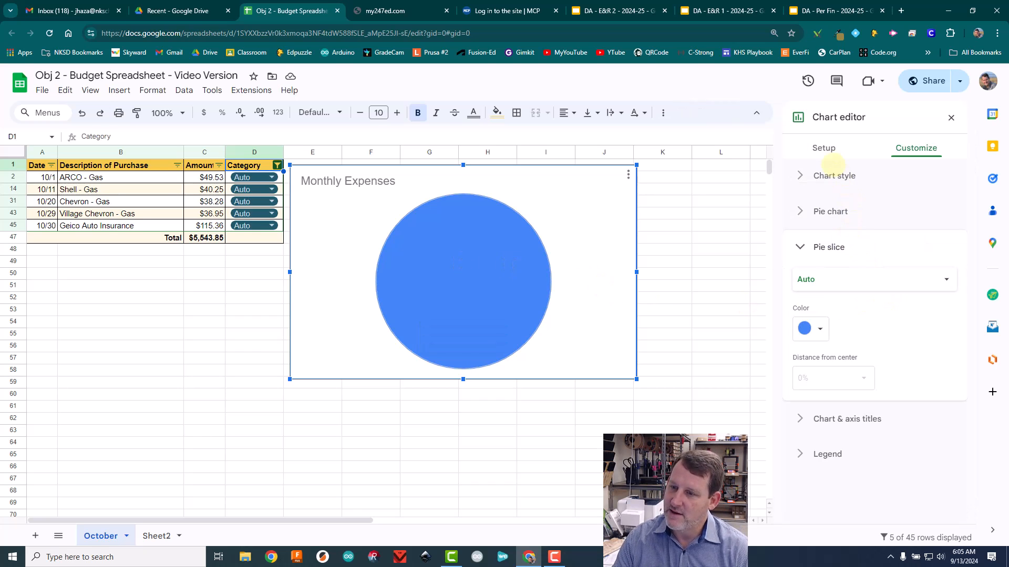
{"action": "left_click", "coordinate": [834, 175]}
{"action": "left_click", "coordinate": [826, 373]}
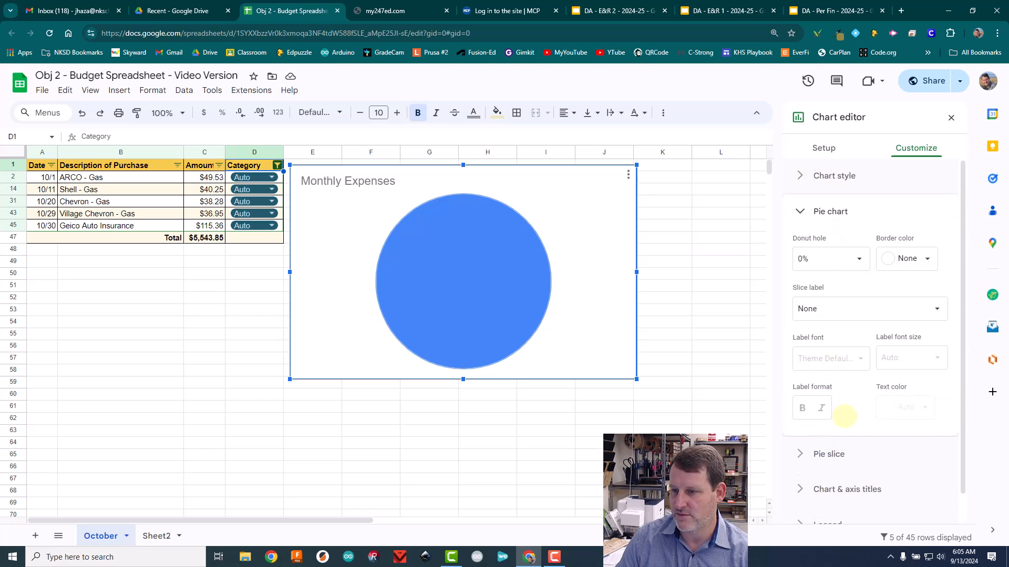
{"action": "scroll", "coordinate": [846, 418], "scroll_direction": "down", "scroll_amount": 1}
{"action": "left_click", "coordinate": [833, 423]}
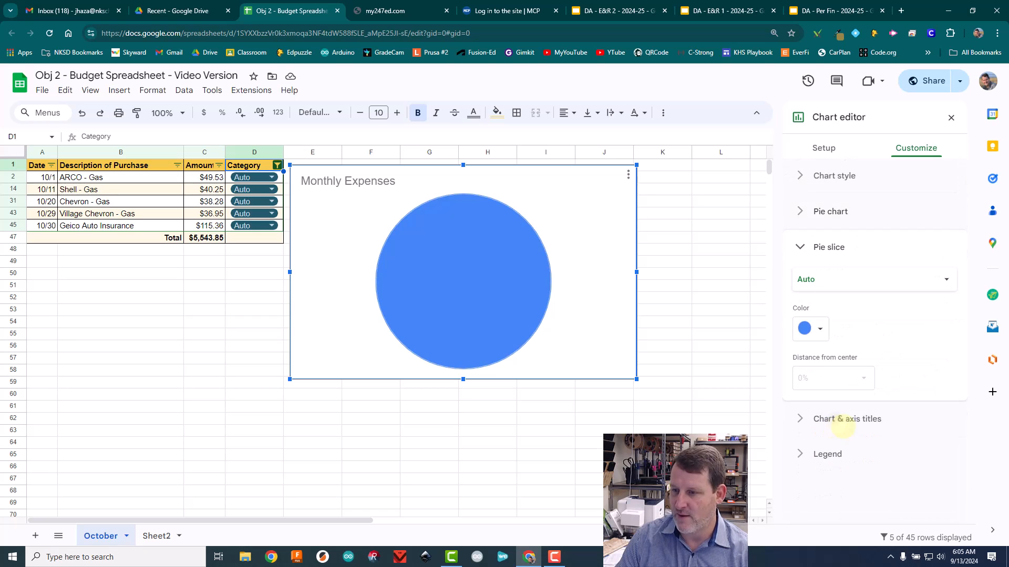
{"action": "left_click", "coordinate": [836, 420]}
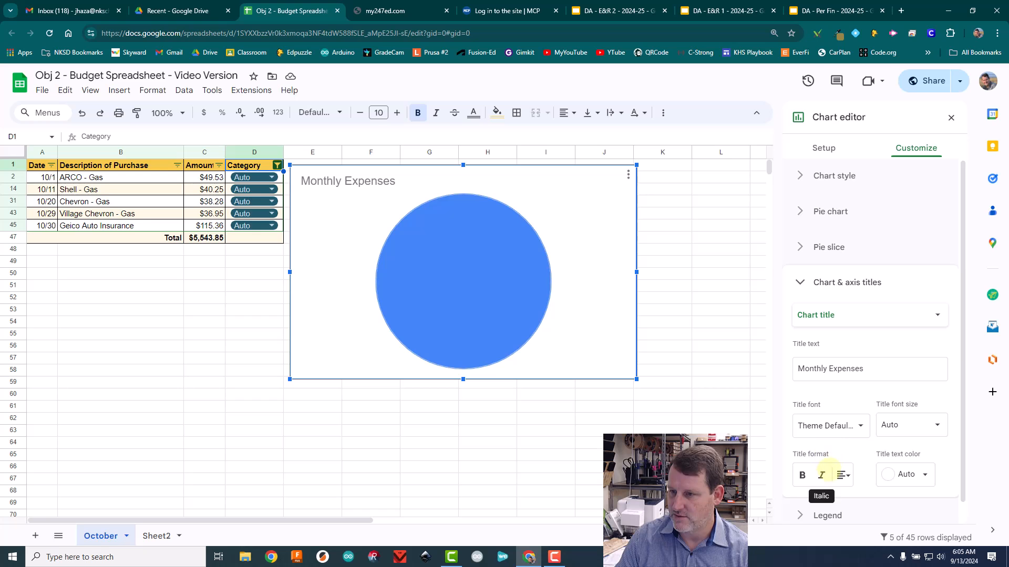
{"action": "scroll", "coordinate": [847, 401], "scroll_direction": "down", "scroll_amount": 1}
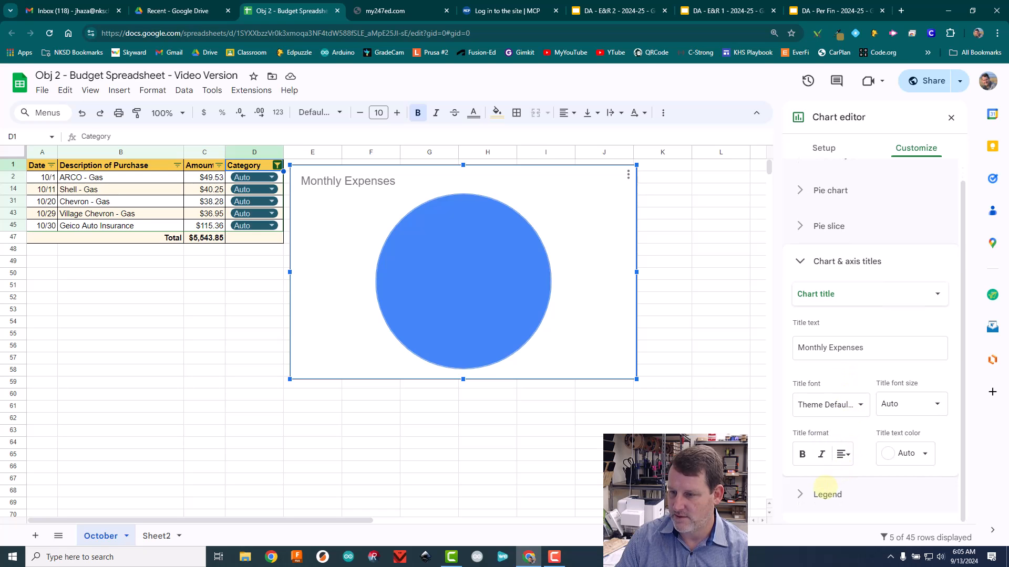
{"action": "left_click", "coordinate": [498, 293]}
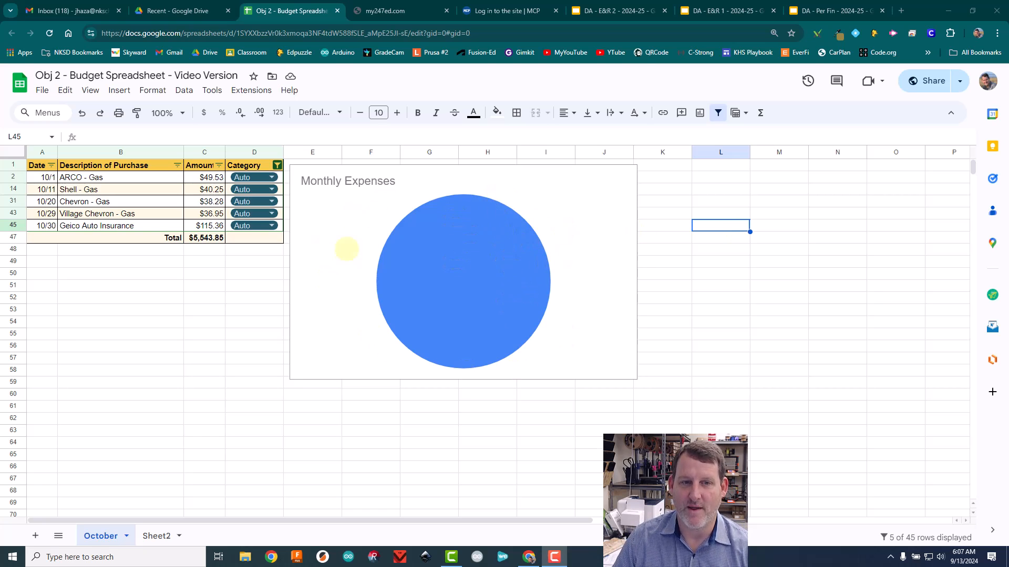
Step: Reselect all values in the Category filter to display every expense again
{"action": "left_click", "coordinate": [276, 165]}
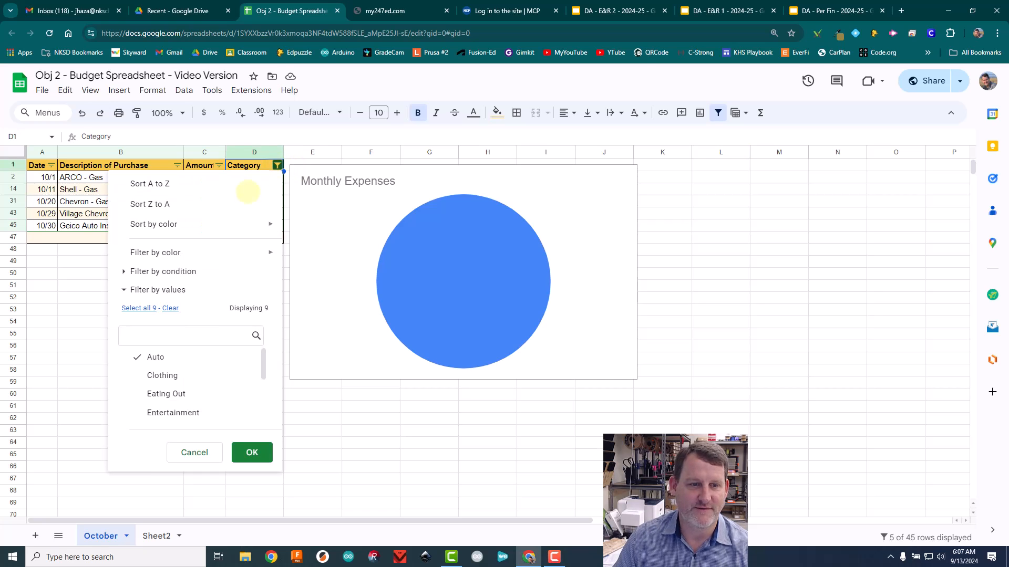
{"action": "left_click", "coordinate": [132, 308]}
{"action": "left_click", "coordinate": [252, 453]}
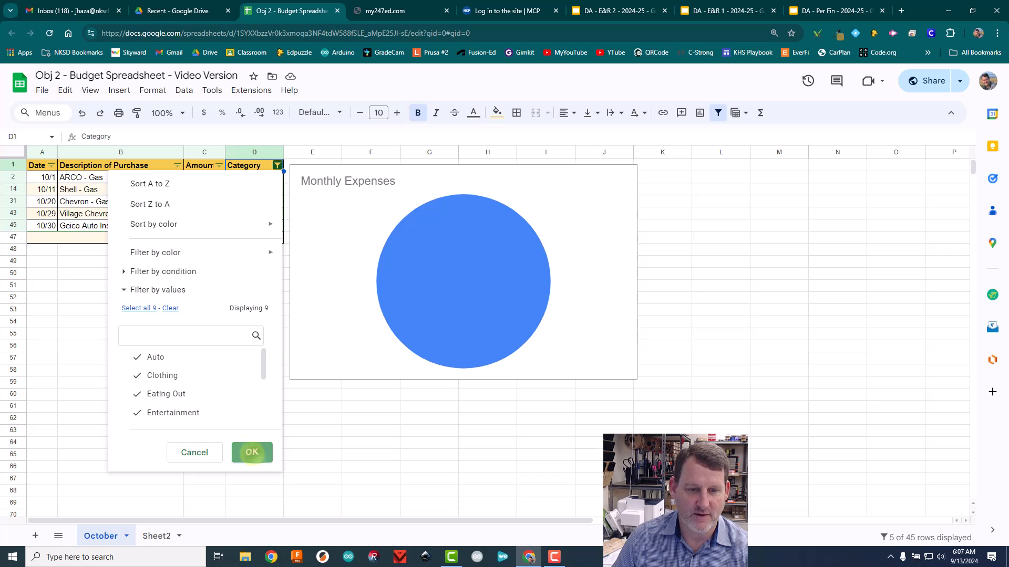
Step: Set the Monthly Expenses pie chart's slice label to Value and Percentage
{"action": "left_click", "coordinate": [495, 287]}
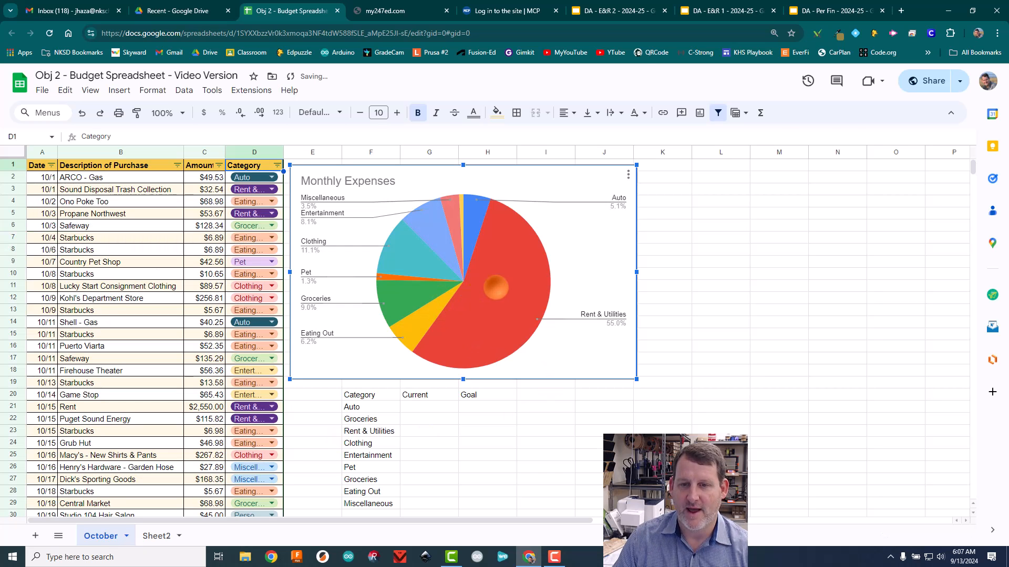
{"action": "double_click", "coordinate": [495, 287]}
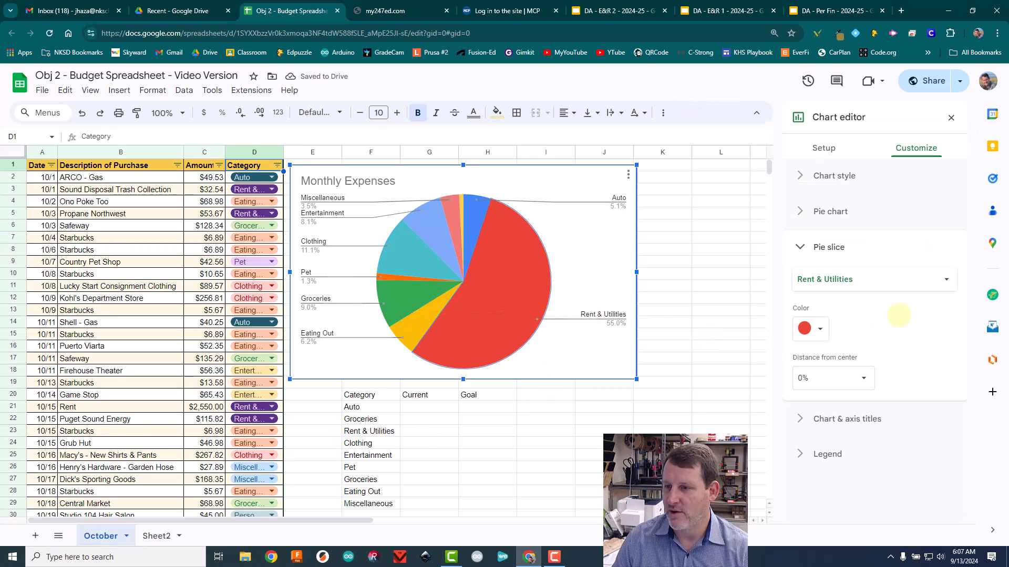
{"action": "left_click", "coordinate": [883, 283]}
{"action": "left_click", "coordinate": [877, 296]}
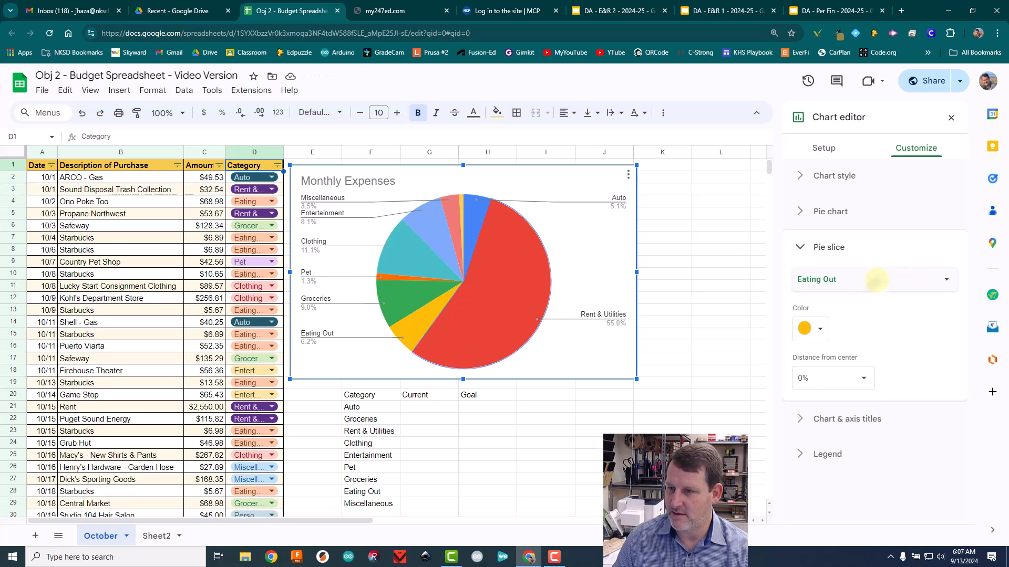
{"action": "left_click", "coordinate": [876, 280]}
{"action": "left_click", "coordinate": [876, 279]}
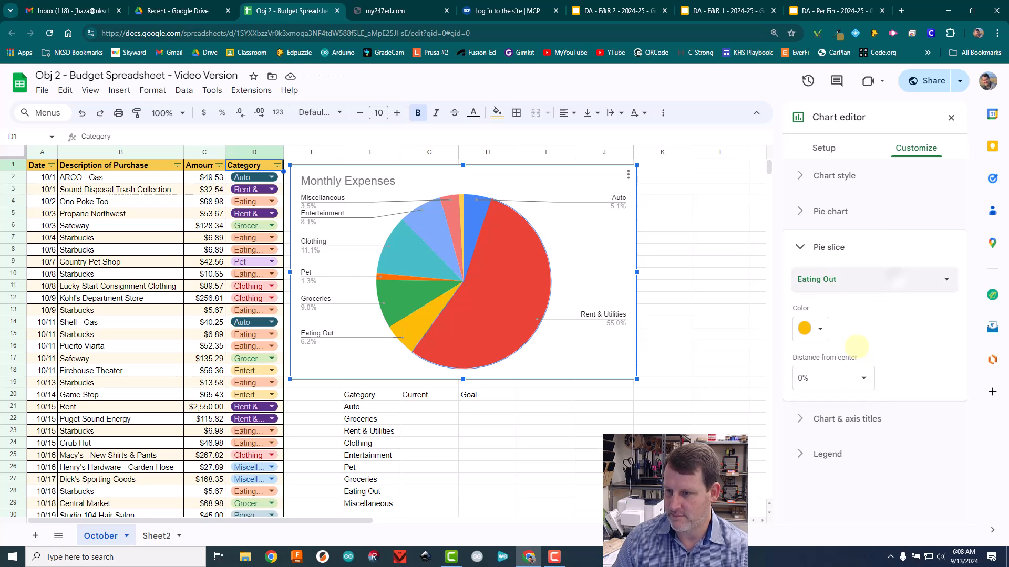
{"action": "left_click", "coordinate": [846, 419]}
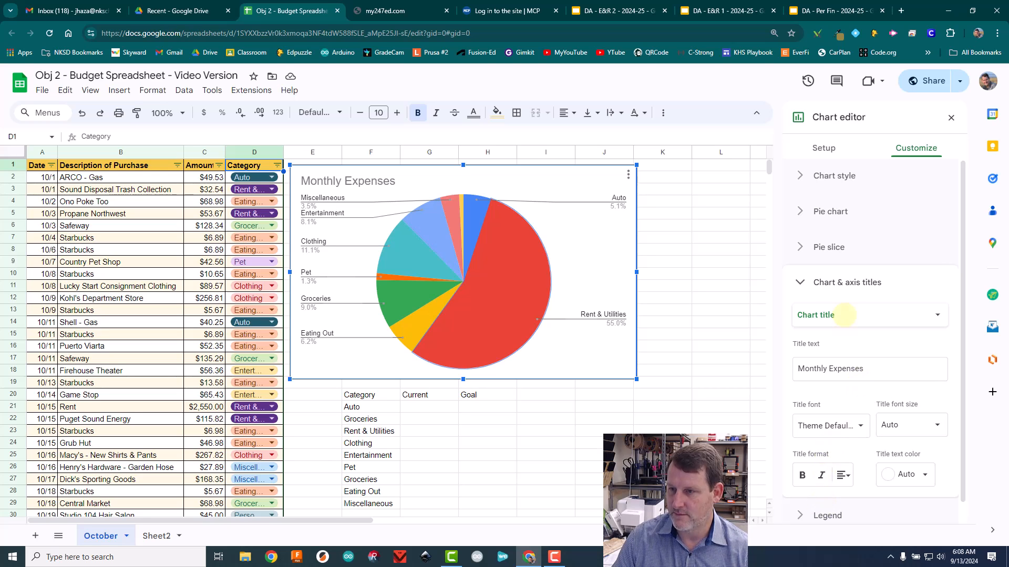
{"action": "left_click", "coordinate": [830, 213]}
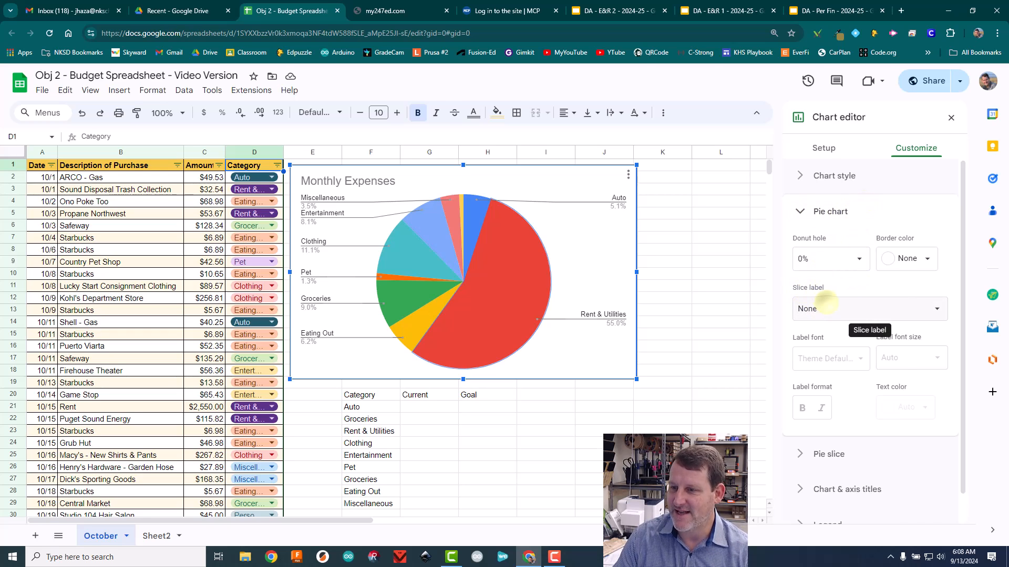
{"action": "left_click", "coordinate": [824, 307]}
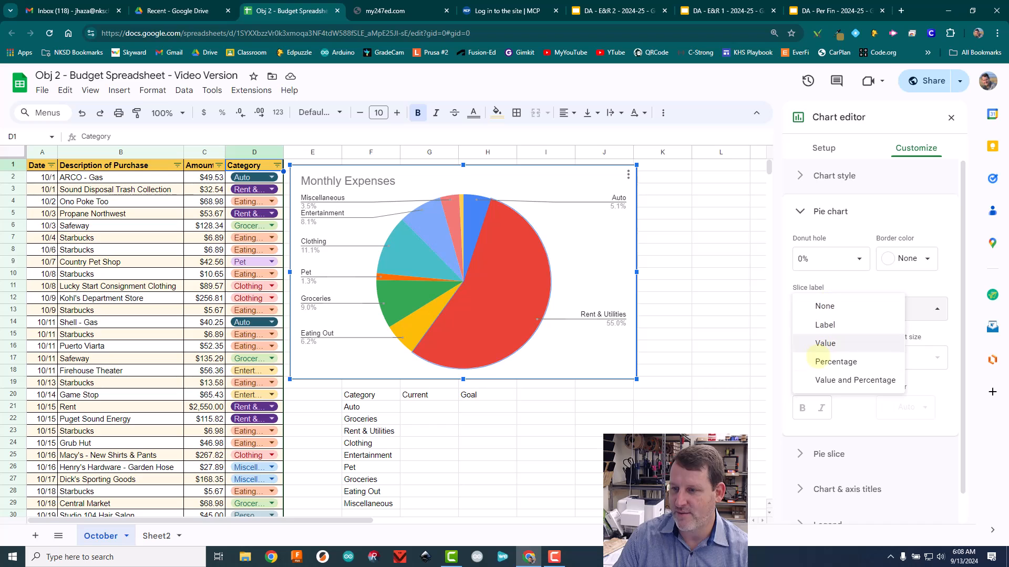
{"action": "left_click", "coordinate": [823, 380]}
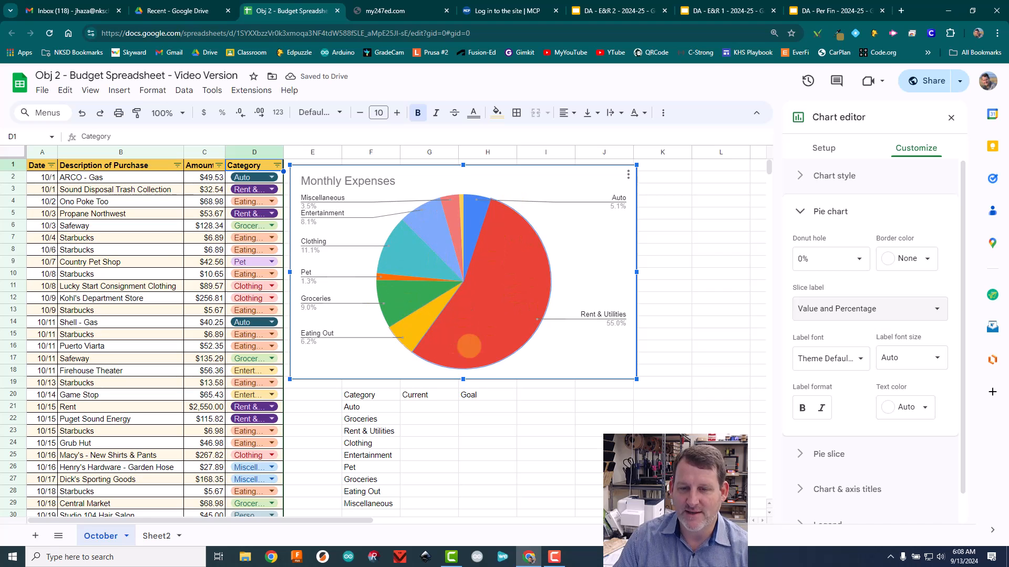
{"action": "left_click", "coordinate": [688, 348]}
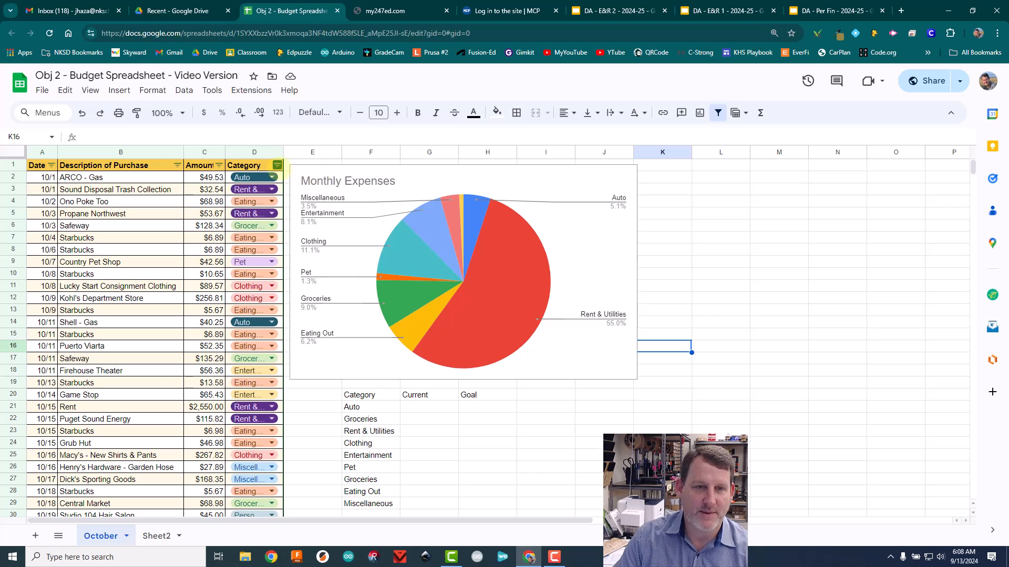
Step: Filter the Category column by values to show only the Auto expenses in the list and pie chart
{"action": "left_click", "coordinate": [277, 166]}
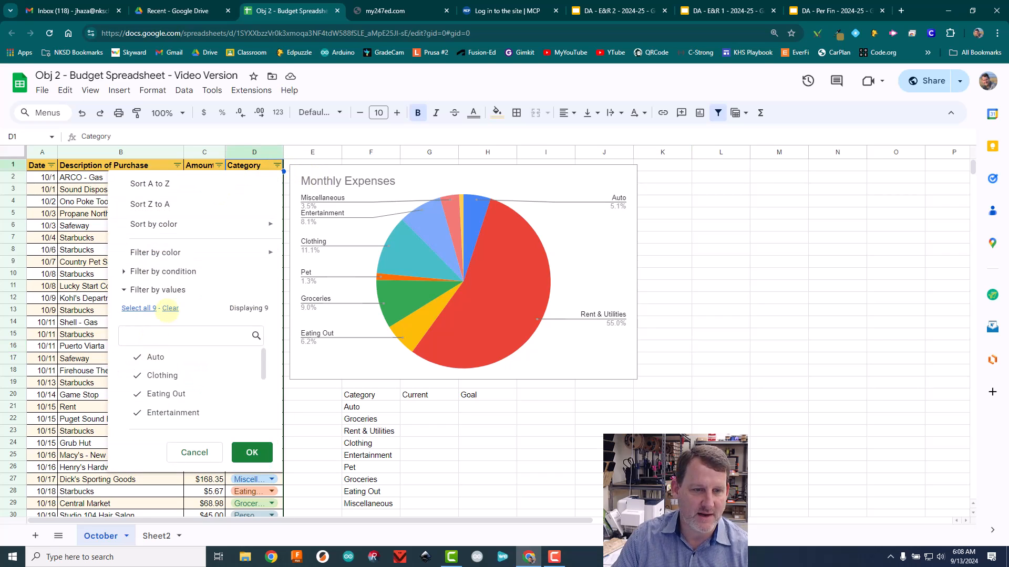
{"action": "left_click", "coordinate": [170, 308]}
{"action": "left_click", "coordinate": [152, 357]}
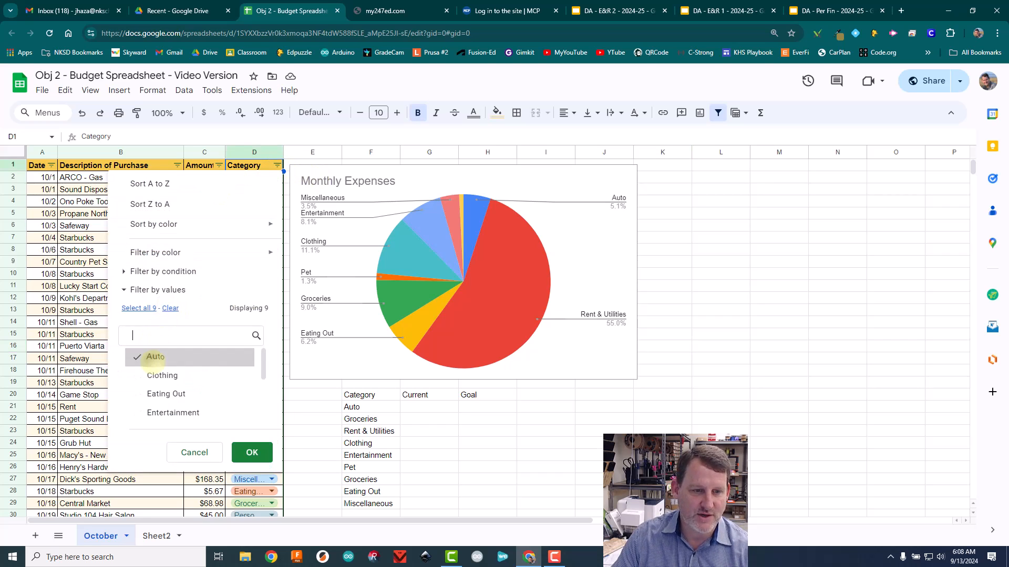
{"action": "left_click", "coordinate": [250, 452]}
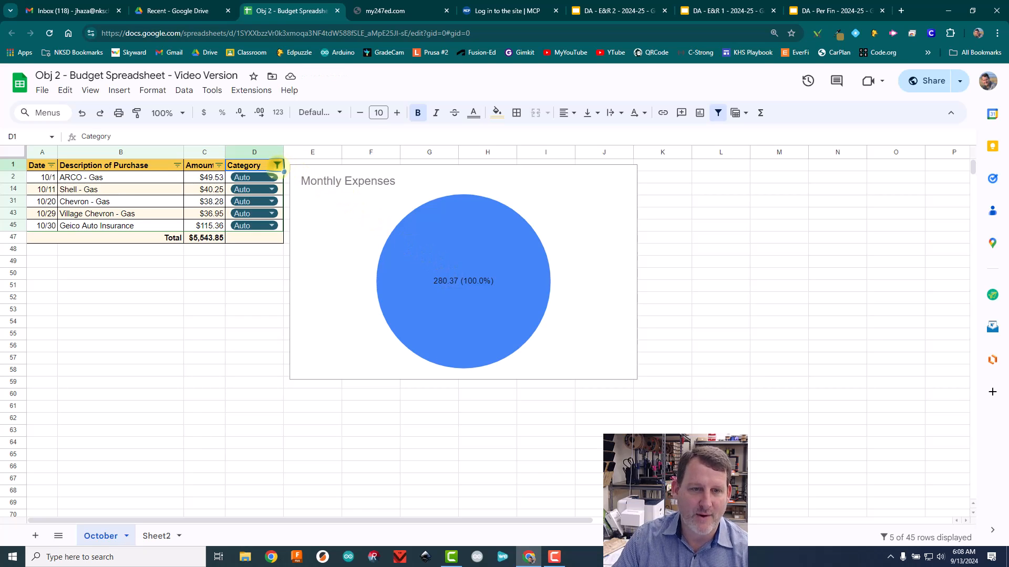
Step: Reselect all values in the Category filter to bring back every expense
{"action": "left_click", "coordinate": [277, 165]}
{"action": "left_click", "coordinate": [138, 309]}
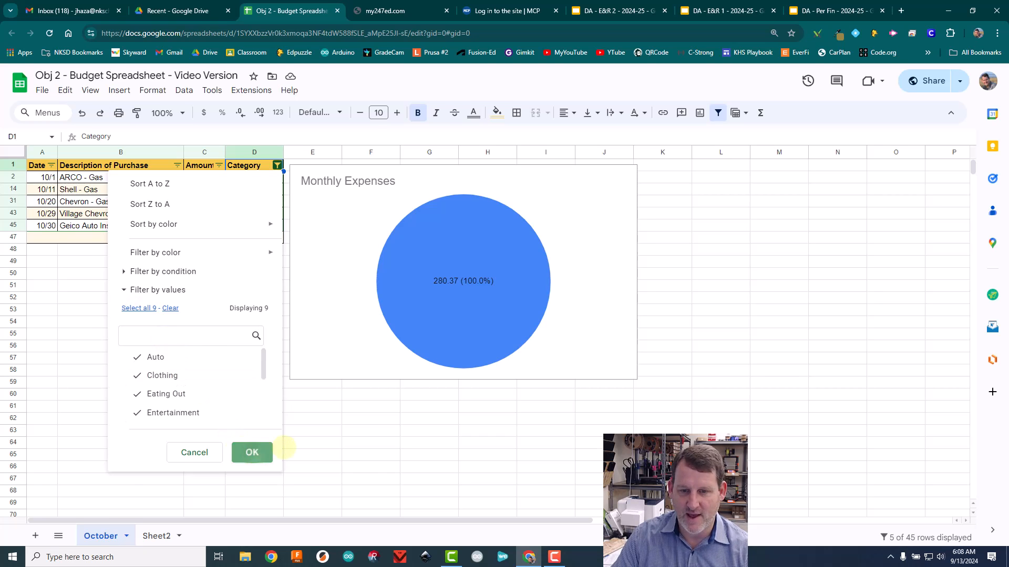
{"action": "left_click", "coordinate": [251, 452]}
Step: Enter 280.37 as the Current amount and 280 as the Goal for Auto in the summary table
{"action": "left_click", "coordinate": [423, 407]}
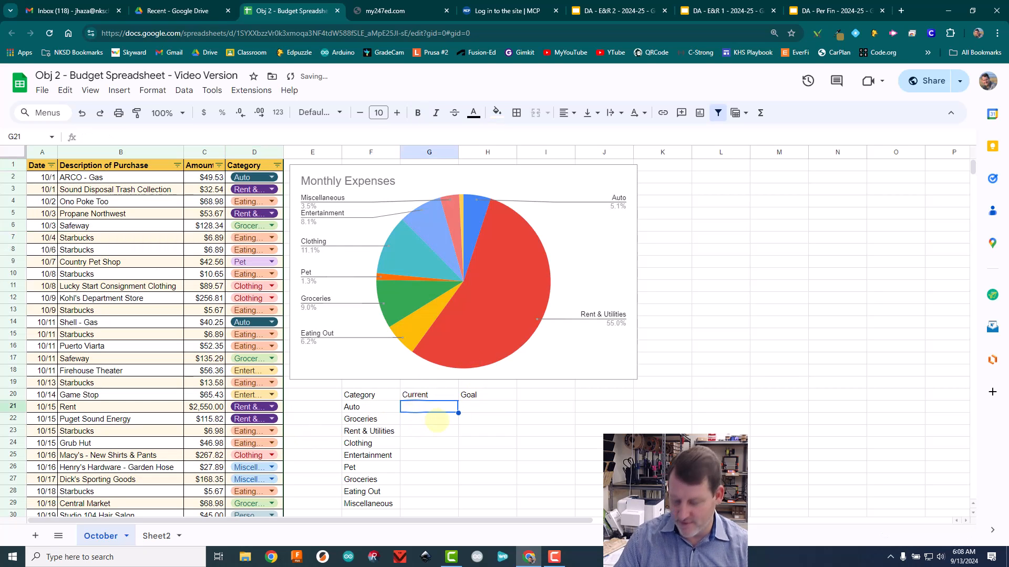
{"action": "type", "text": "280"}
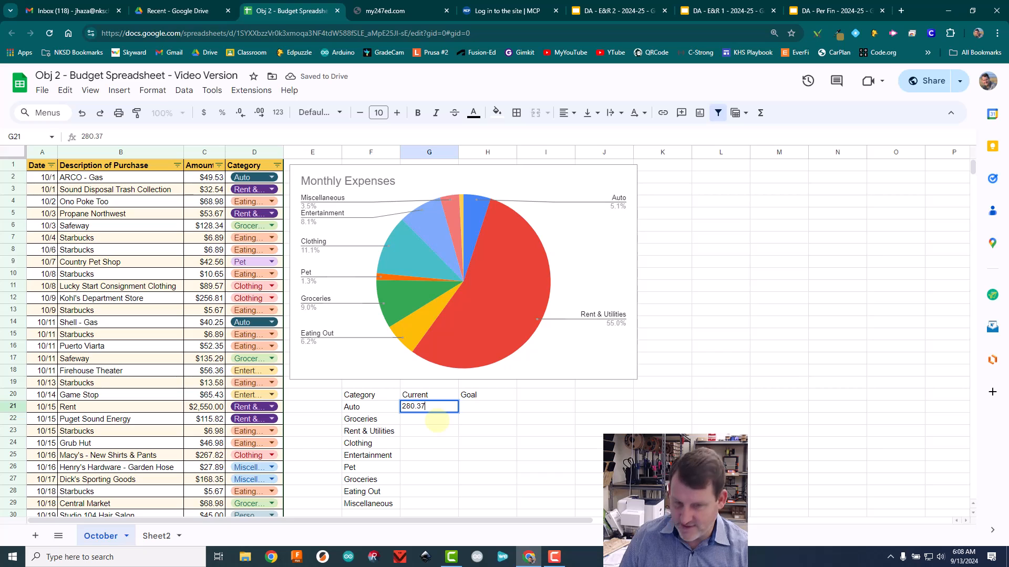
{"action": "type", "text": ".37"}
{"action": "left_click", "coordinate": [473, 409]}
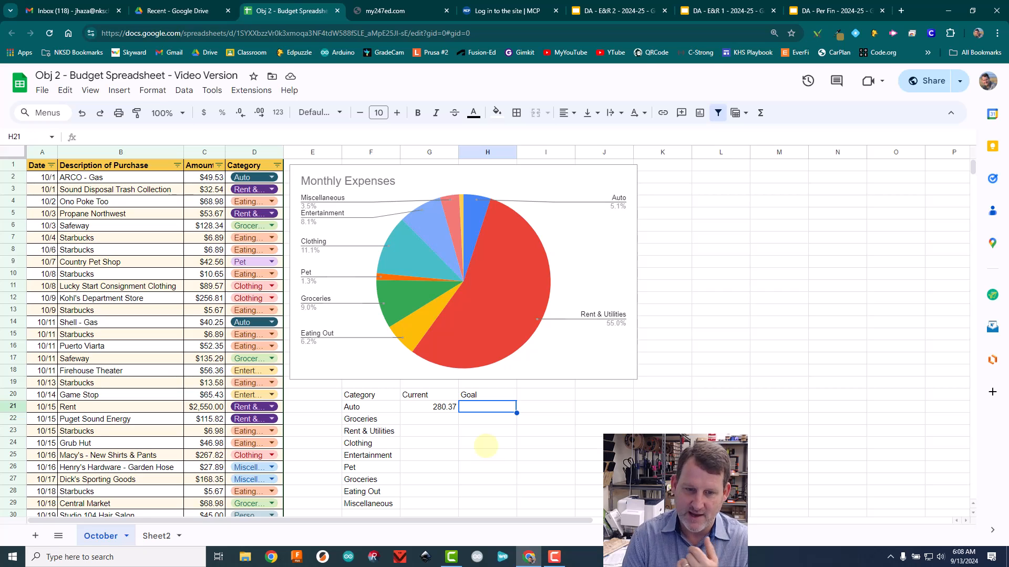
{"action": "type", "text": "280"}
{"action": "key", "text": "Return"}
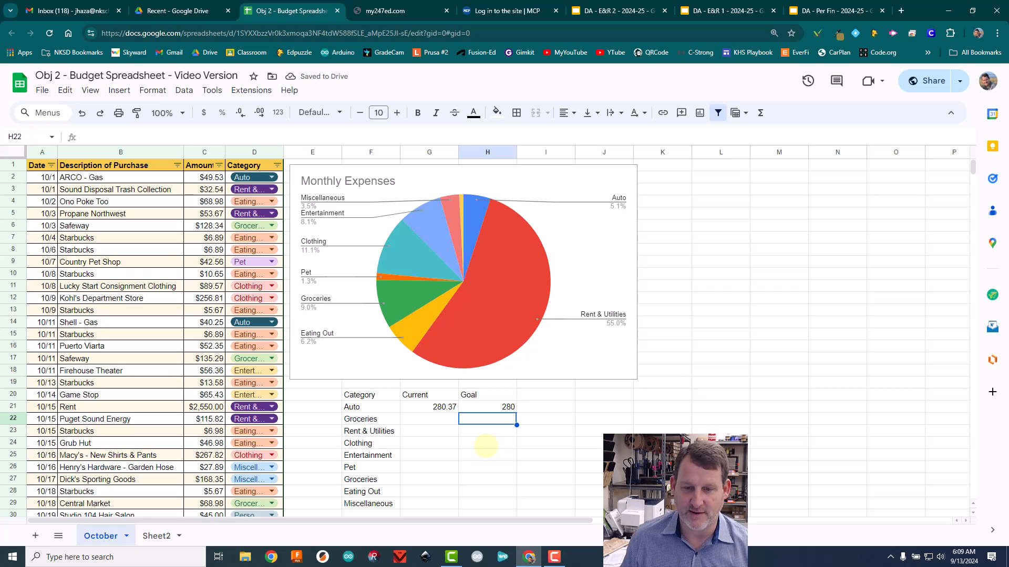
Step: Filter the Category column by values so only the Groceries expenses are displayed
{"action": "key", "text": "Up"}
{"action": "key", "text": "Left"}
{"action": "key", "text": "Down"}
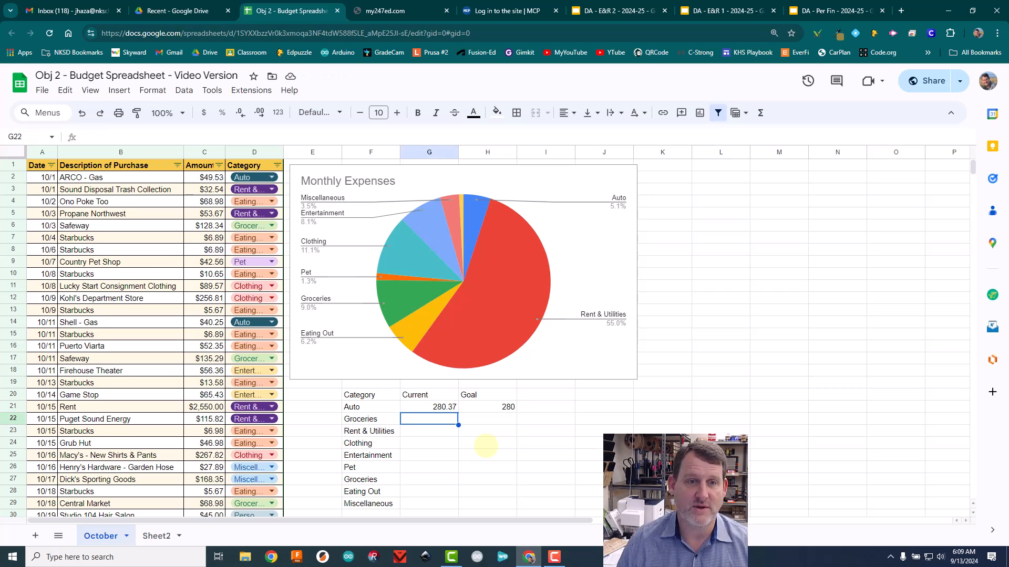
{"action": "left_click", "coordinate": [277, 166]}
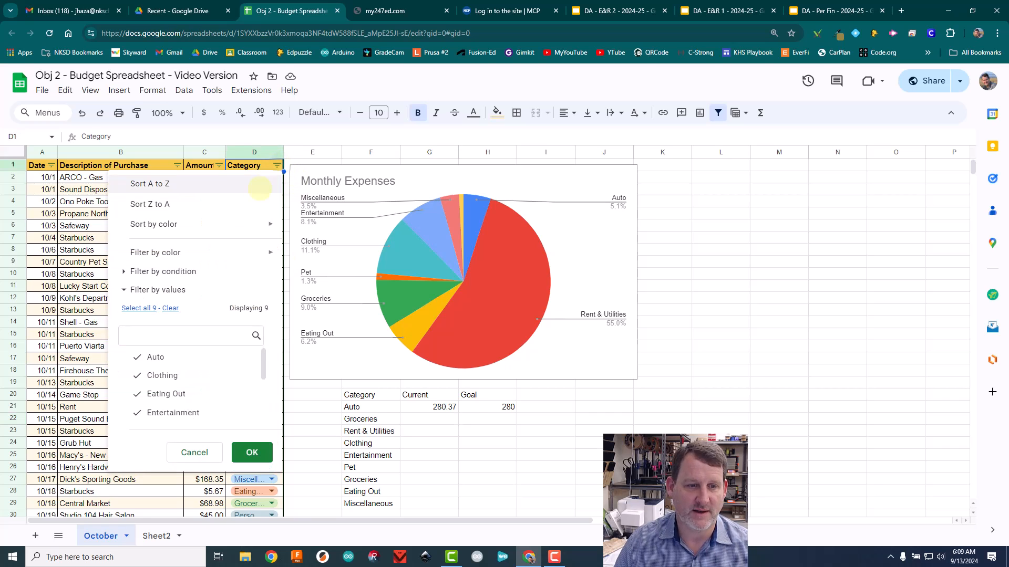
{"action": "left_click", "coordinate": [171, 308]}
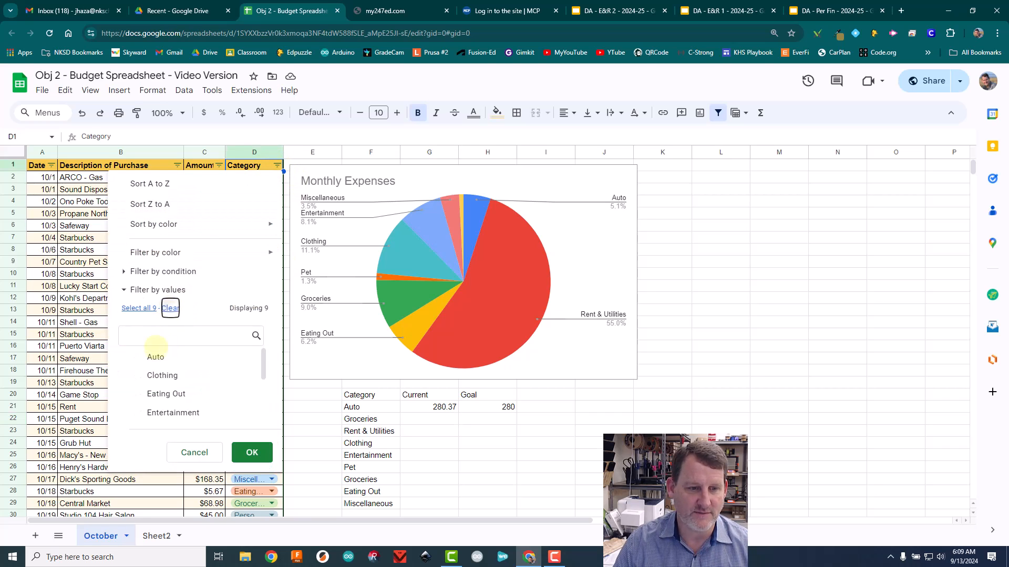
{"action": "scroll", "coordinate": [167, 380], "scroll_direction": "down", "scroll_amount": 1}
{"action": "scroll", "coordinate": [166, 381], "scroll_direction": "down", "scroll_amount": 3}
{"action": "scroll", "coordinate": [157, 392], "scroll_direction": "up", "scroll_amount": 2}
{"action": "left_click", "coordinate": [173, 392]}
{"action": "left_click", "coordinate": [253, 452]}
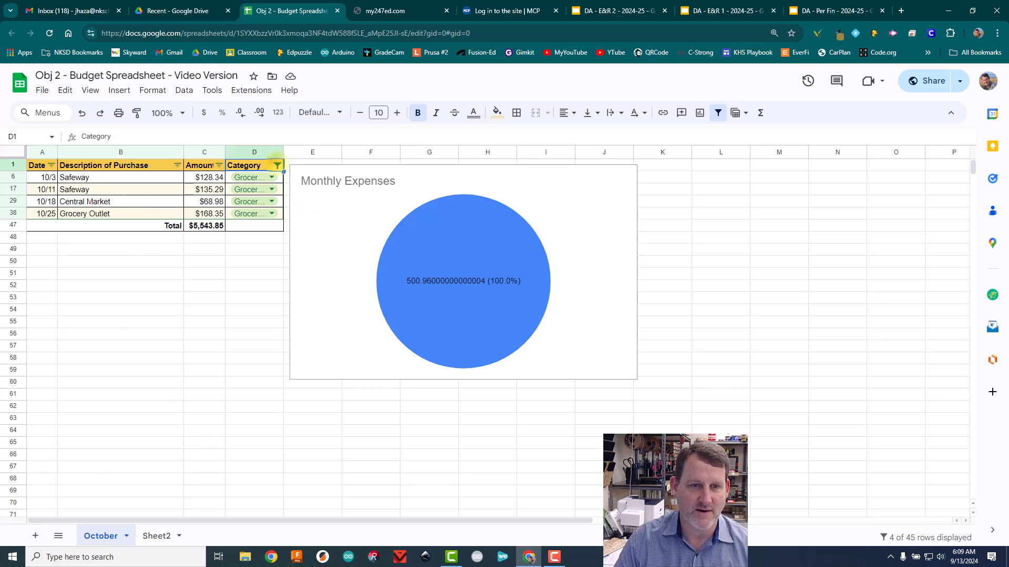
Step: Restore the full expense list by selecting all values in the Category filter
{"action": "left_click", "coordinate": [277, 165]}
{"action": "left_click", "coordinate": [138, 308]}
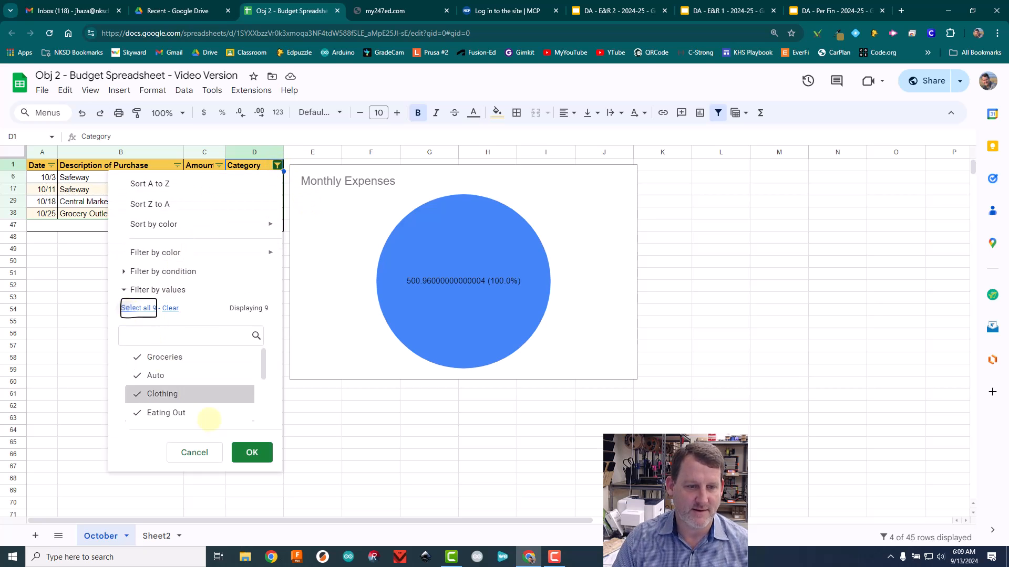
{"action": "left_click", "coordinate": [253, 453]}
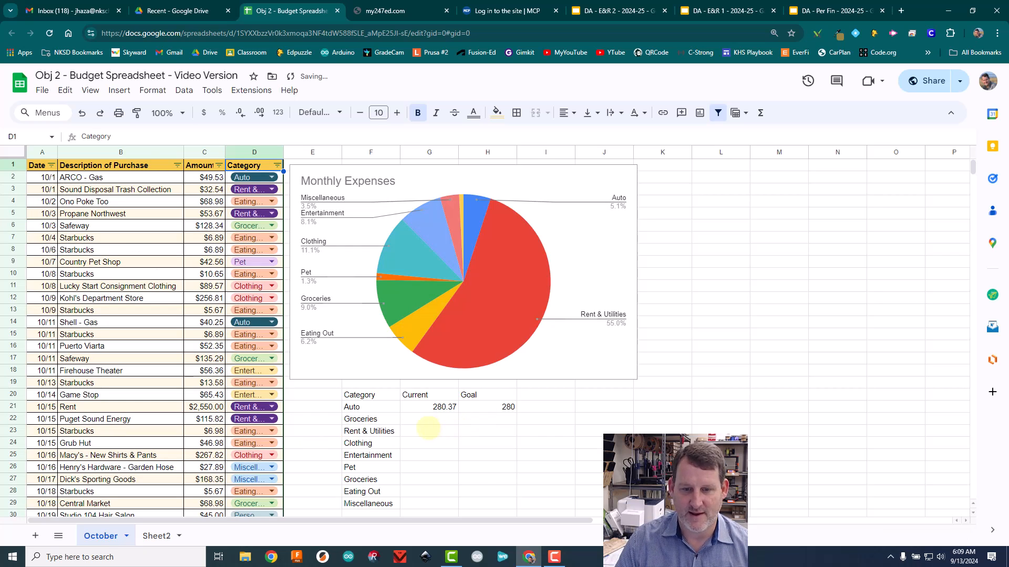
Step: Enter 509 as the Current amount and 425 as the Goal for the first Groceries row
{"action": "left_click", "coordinate": [428, 419]}
{"action": "type", "text": "509"}
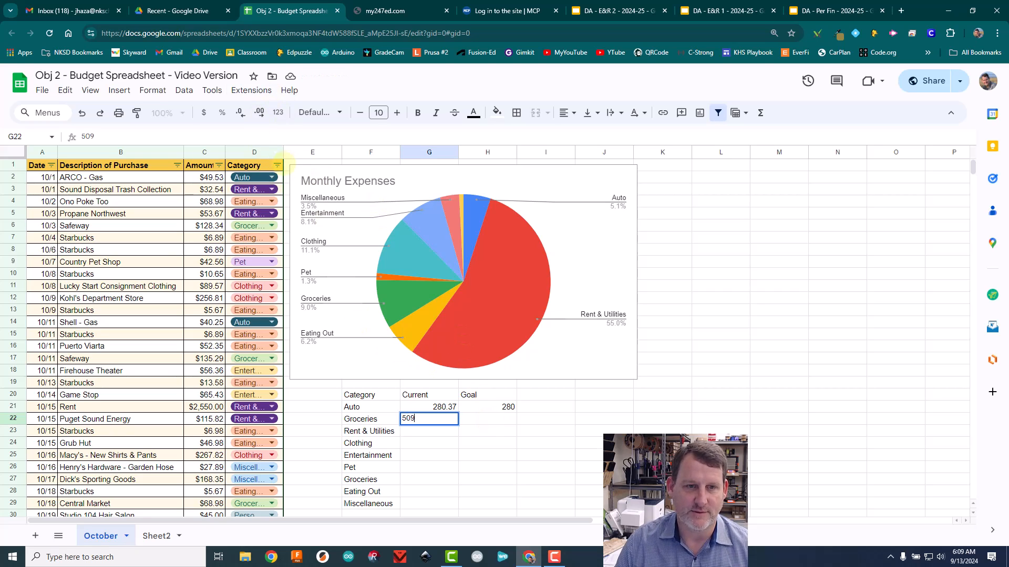
{"action": "left_click", "coordinate": [502, 416]}
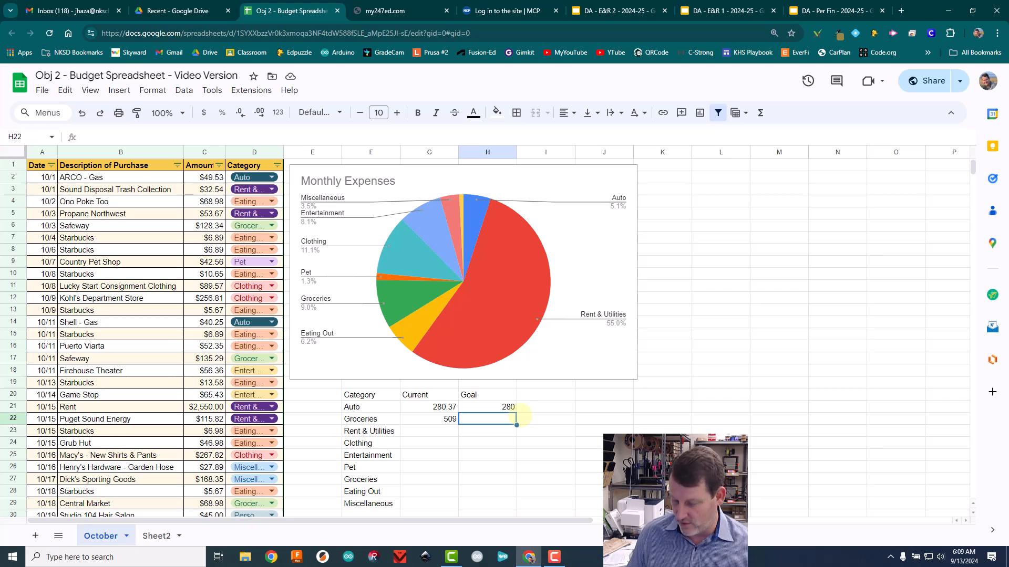
{"action": "type", "text": "4"}
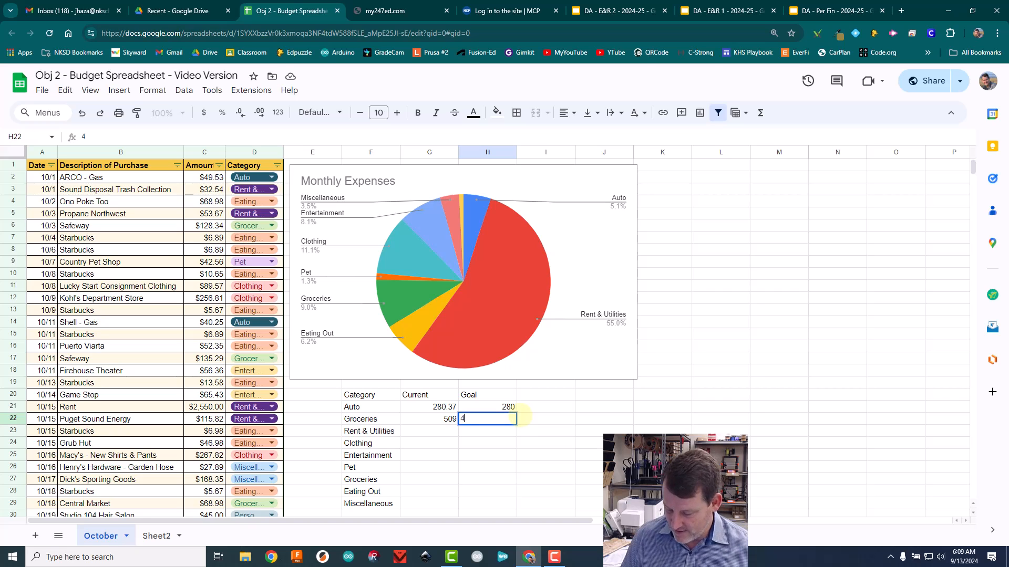
{"action": "type", "text": "25"}
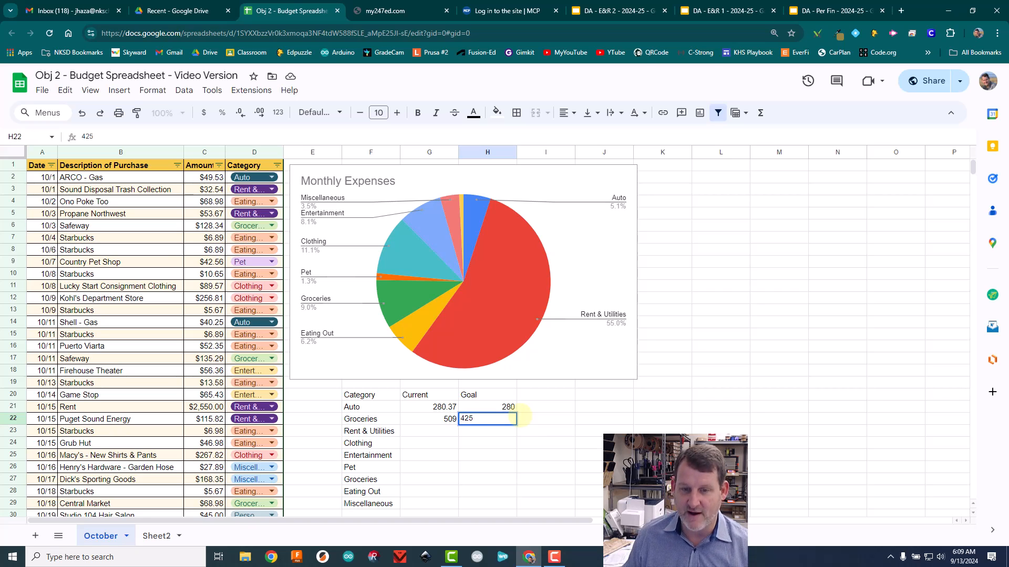
{"action": "key", "text": "Return"}
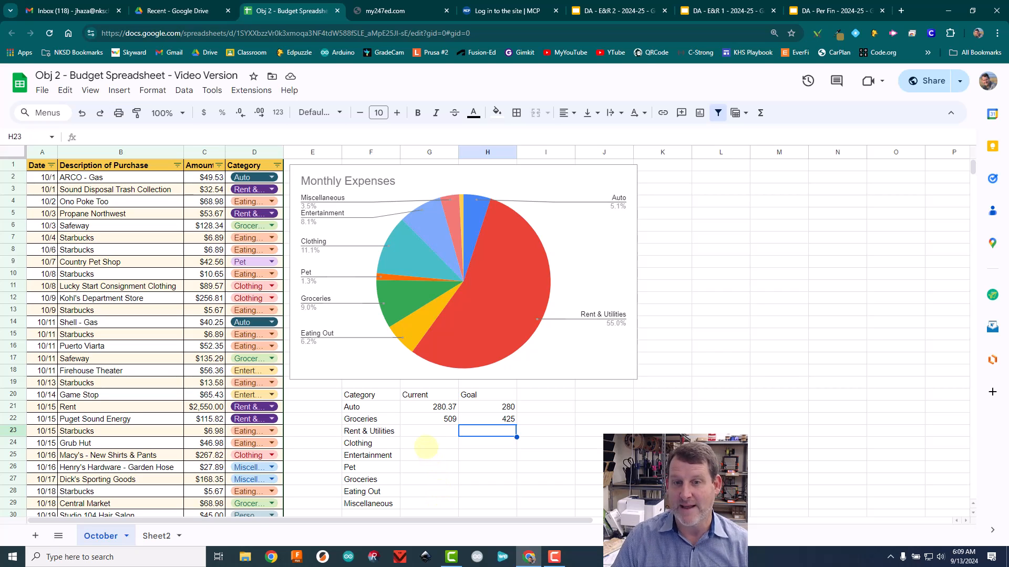
Step: Format the summary table's Current and Goal cells G21:H29 as currency
{"action": "left_click_drag", "start_coordinate": [427, 413], "coordinate": [497, 503]}
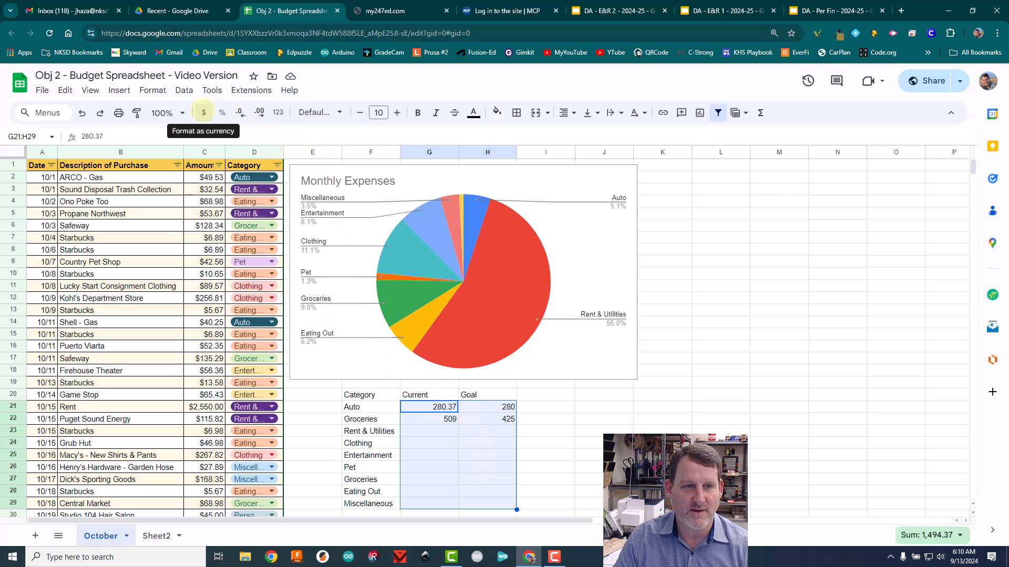
{"action": "left_click", "coordinate": [203, 113]}
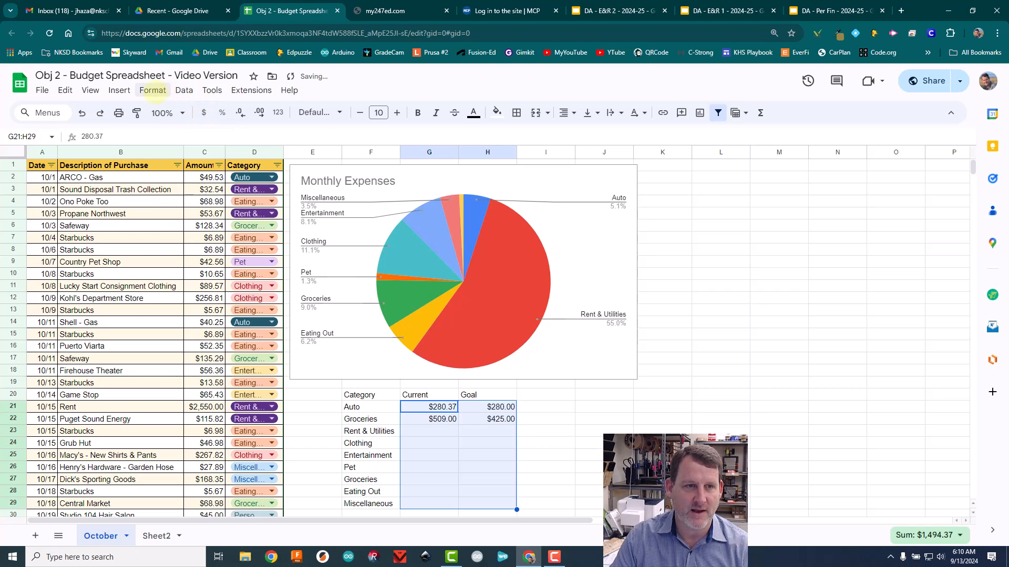
{"action": "left_click", "coordinate": [153, 89]}
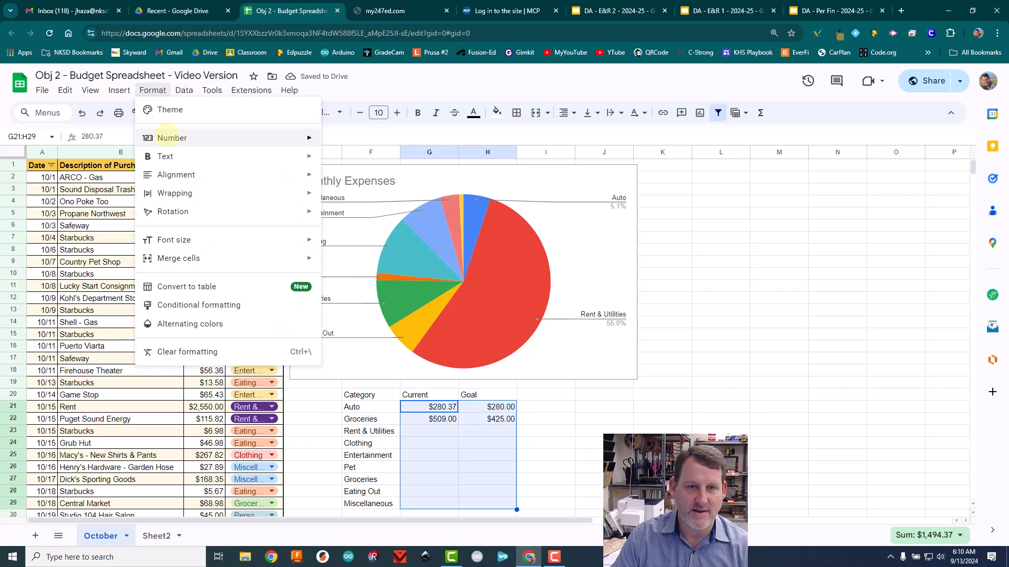
{"action": "mouse_move", "coordinate": [209, 138]}
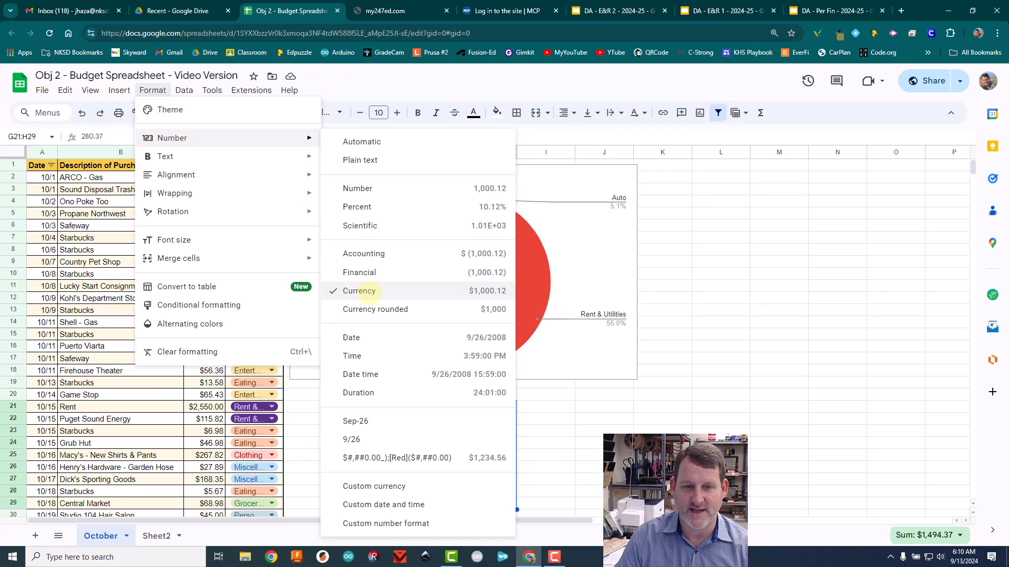
{"action": "left_click", "coordinate": [184, 90]}
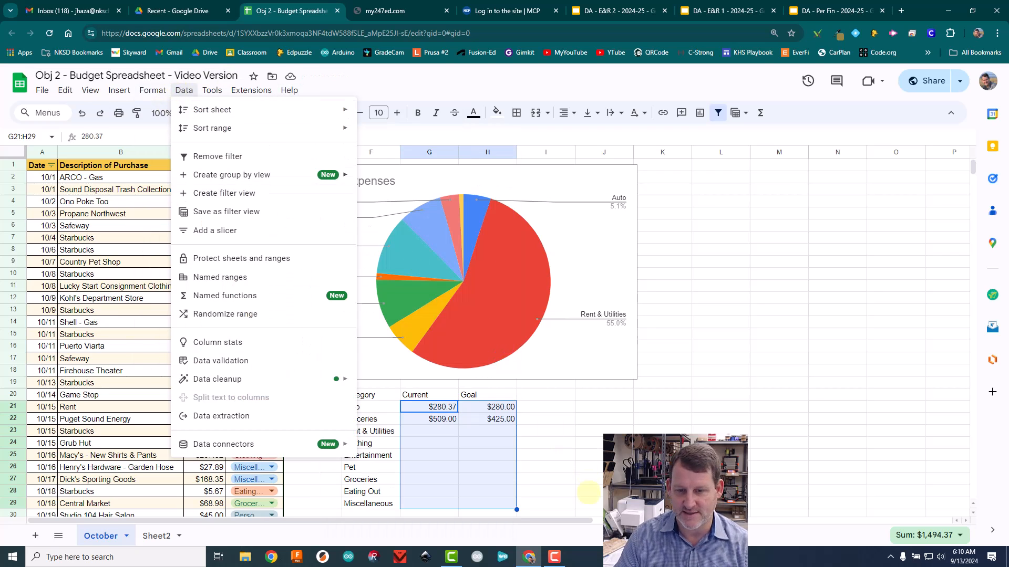
{"action": "left_click", "coordinate": [564, 457]}
Step: Bold the summary table's header row and all the category names in its first column
{"action": "left_click_drag", "start_coordinate": [360, 394], "coordinate": [493, 392]}
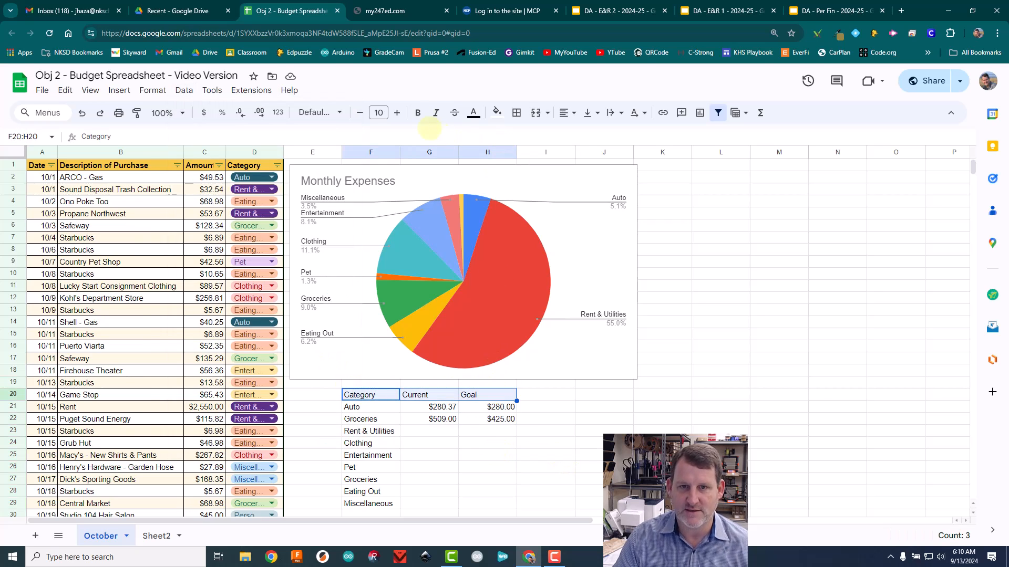
{"action": "left_click", "coordinate": [418, 113]}
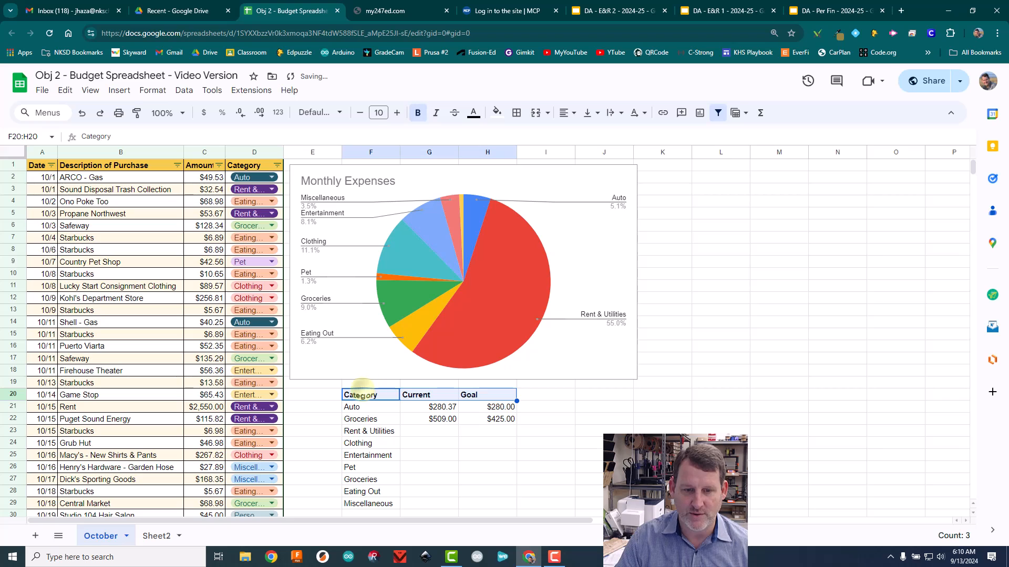
{"action": "left_click_drag", "start_coordinate": [368, 503], "coordinate": [363, 395]}
{"action": "left_click", "coordinate": [418, 112]}
Step: Apply borders around all cells of the summary table in F20:H29
{"action": "left_click", "coordinate": [361, 419]}
{"action": "left_click_drag", "start_coordinate": [367, 395], "coordinate": [429, 395]}
{"action": "left_click_drag", "start_coordinate": [536, 419], "coordinate": [494, 503]}
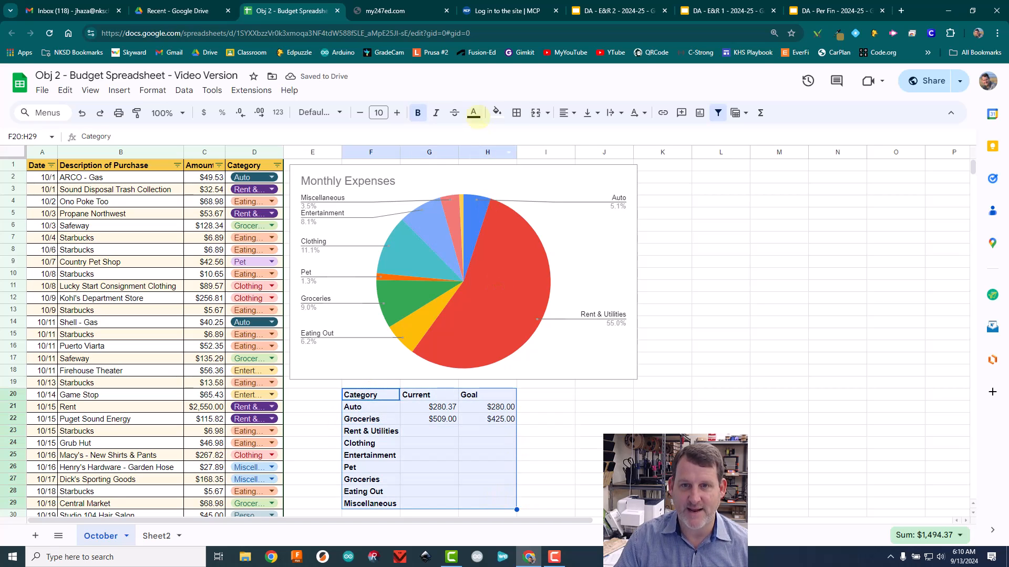
{"action": "left_click", "coordinate": [517, 112]}
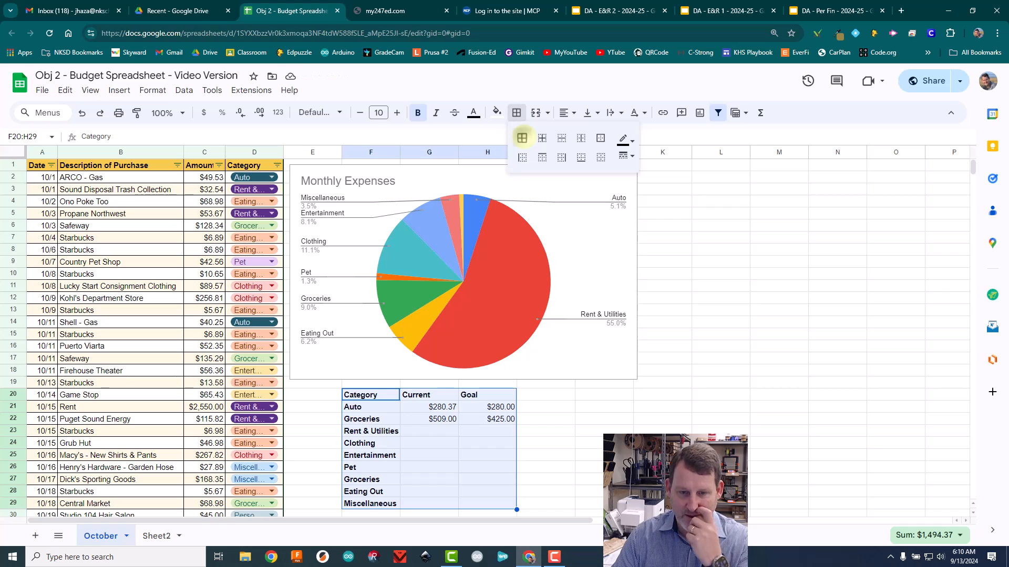
{"action": "left_click", "coordinate": [522, 138]}
Step: Apply alternating colors to the summary table F20:H29 using the default style with the light green header
{"action": "left_click_drag", "start_coordinate": [376, 395], "coordinate": [485, 502]}
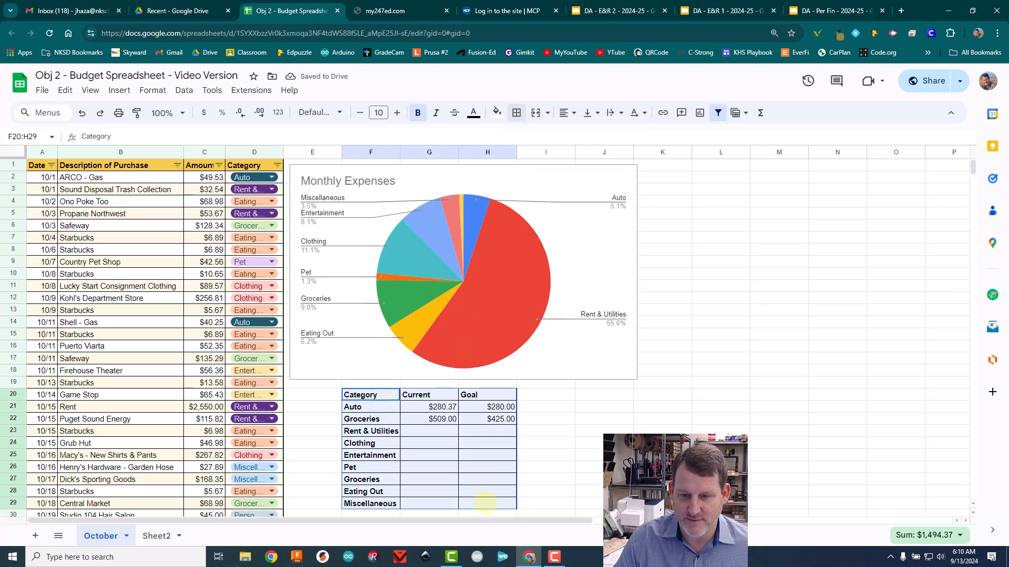
{"action": "left_click", "coordinate": [152, 90]}
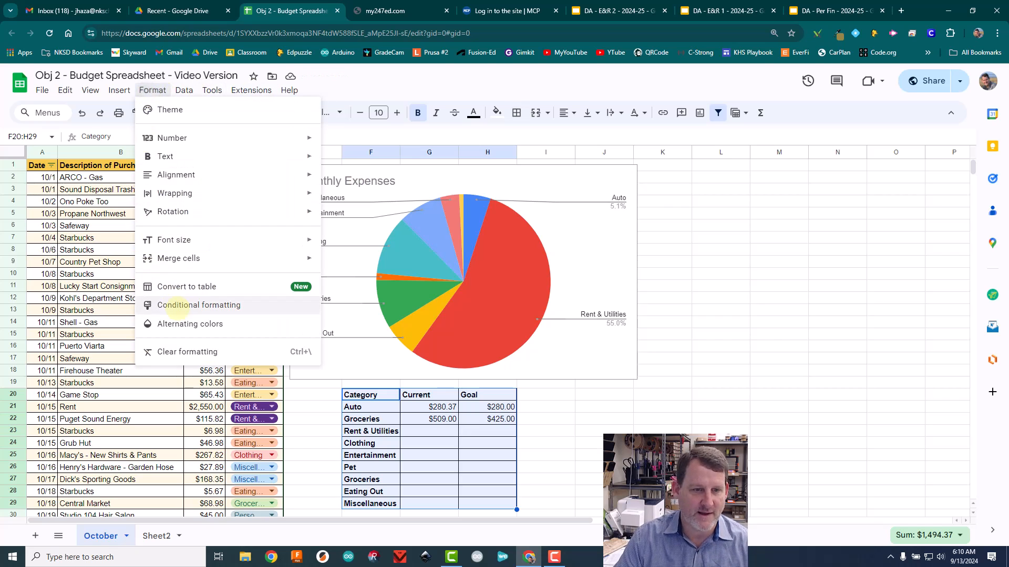
{"action": "left_click", "coordinate": [180, 320]}
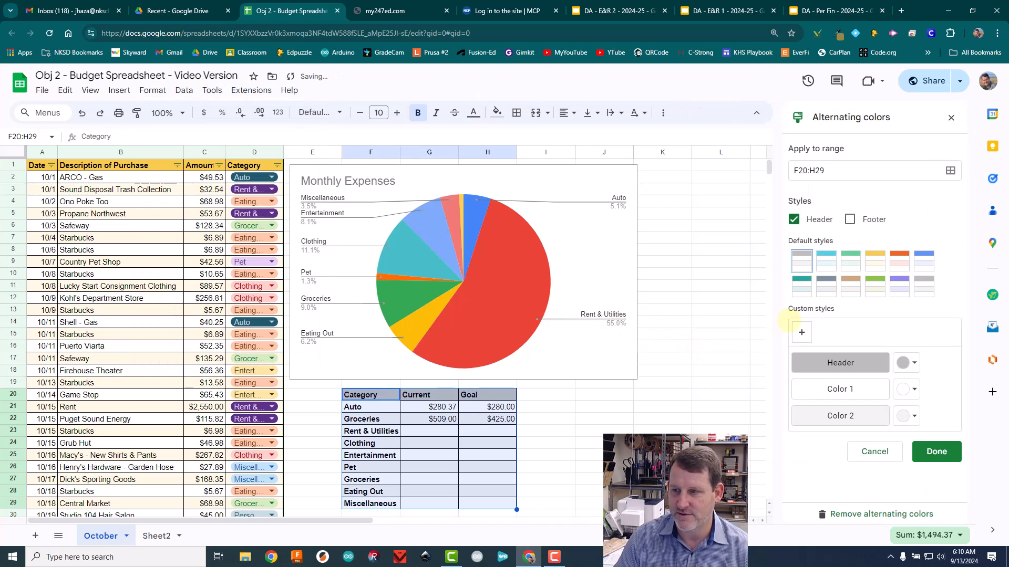
{"action": "left_click", "coordinate": [872, 285]}
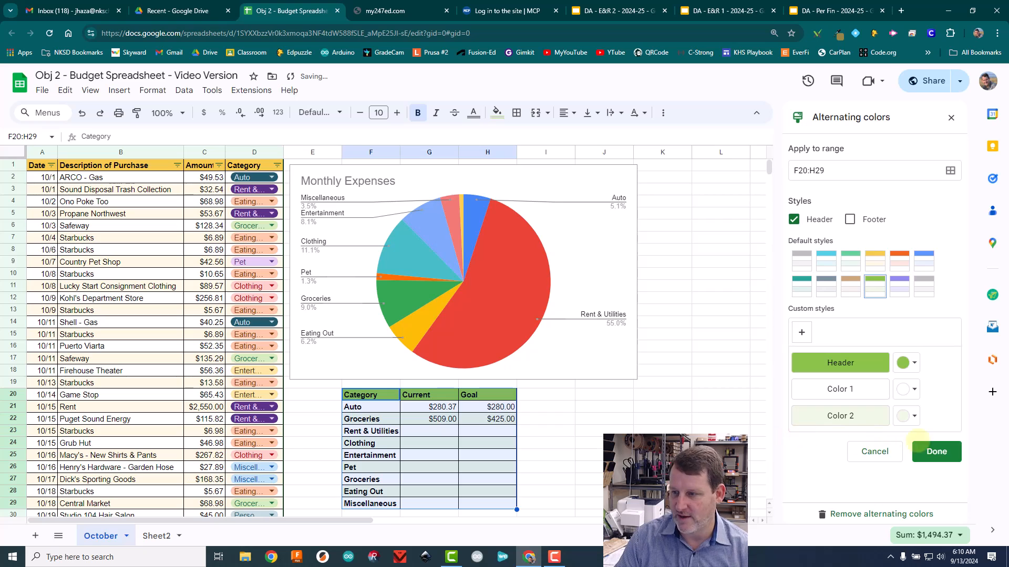
{"action": "left_click", "coordinate": [936, 451]}
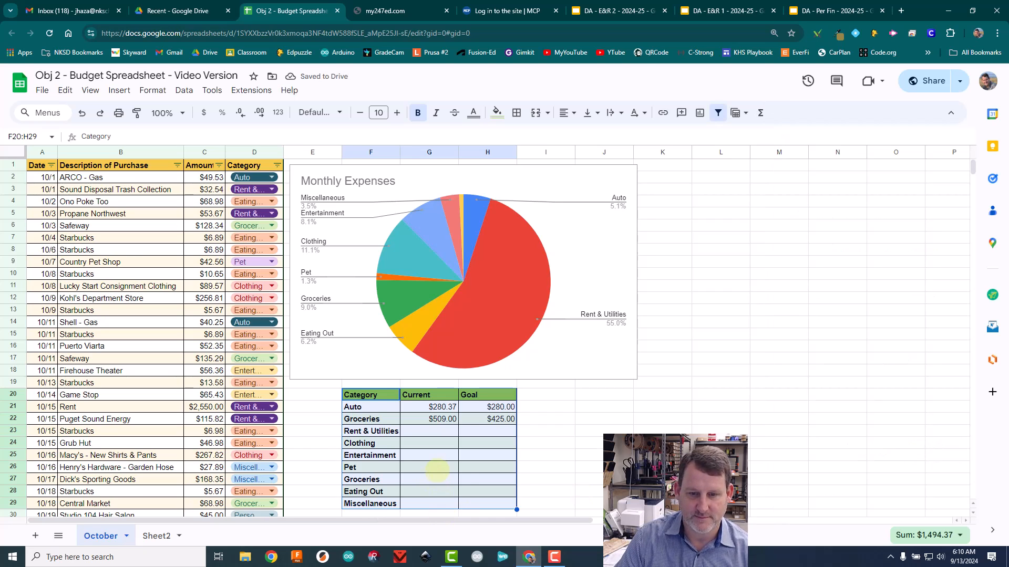
Step: Add a Total label in F30, directly below Miscellaneous in the summary table
{"action": "left_click", "coordinate": [430, 467]}
{"action": "scroll", "coordinate": [431, 466], "scroll_direction": "down", "scroll_amount": 2}
{"action": "left_click", "coordinate": [372, 463]}
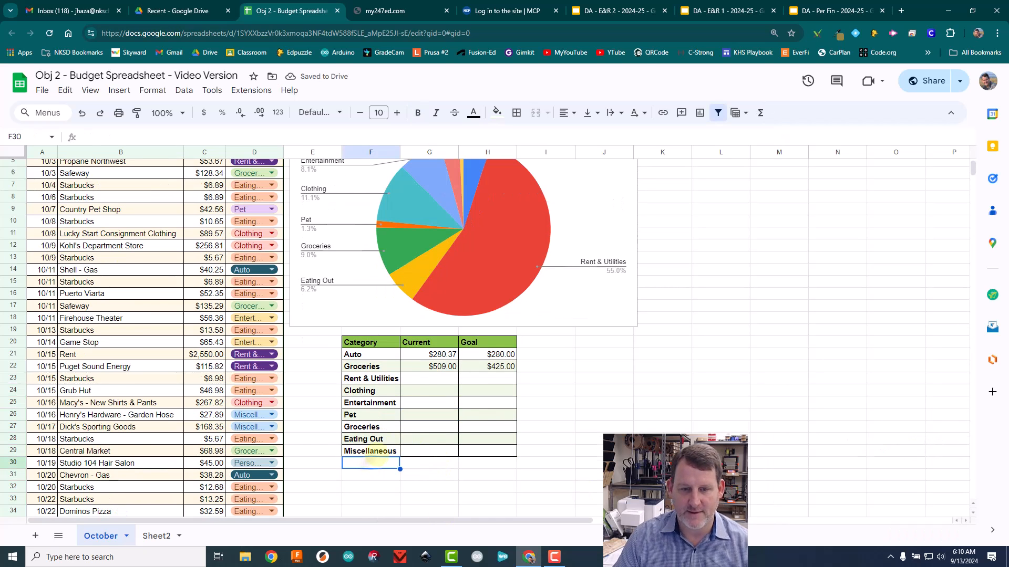
{"action": "type", "text": "To"}
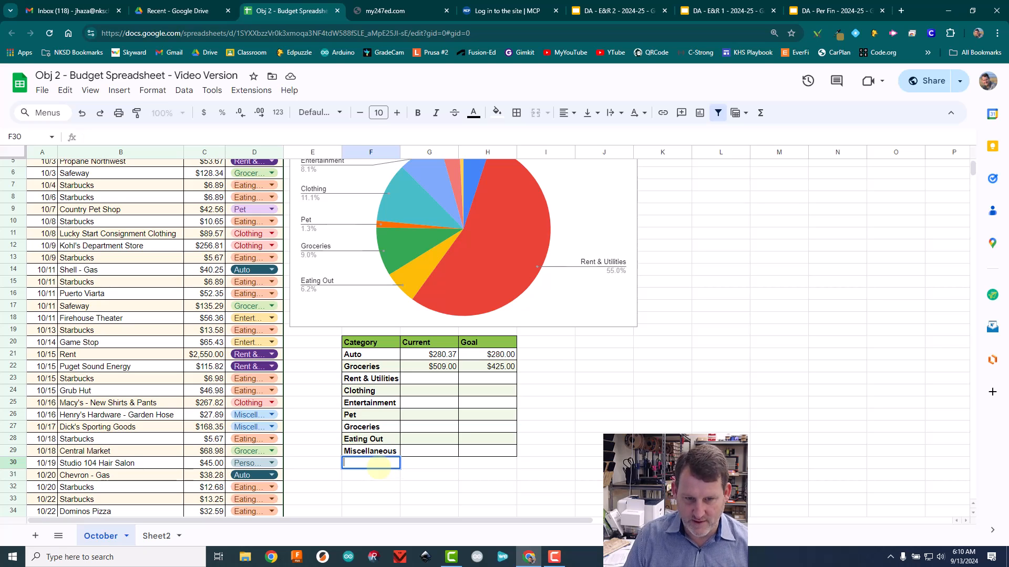
{"action": "type", "text": "tal"}
{"action": "key", "text": "Tab"}
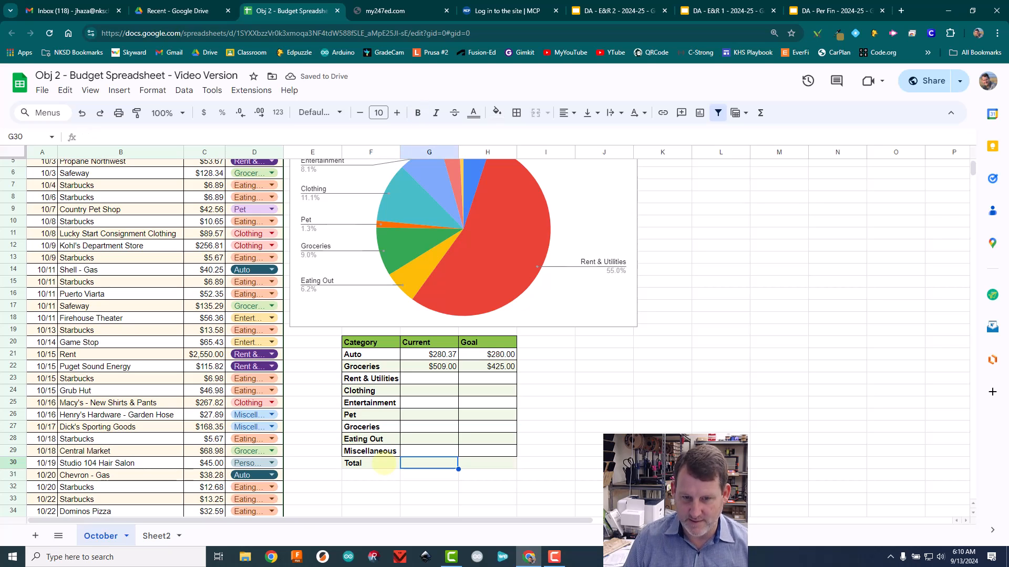
Step: Total the summary table's Current column in G30 with a SUM of G21:G29
{"action": "type", "text": "="}
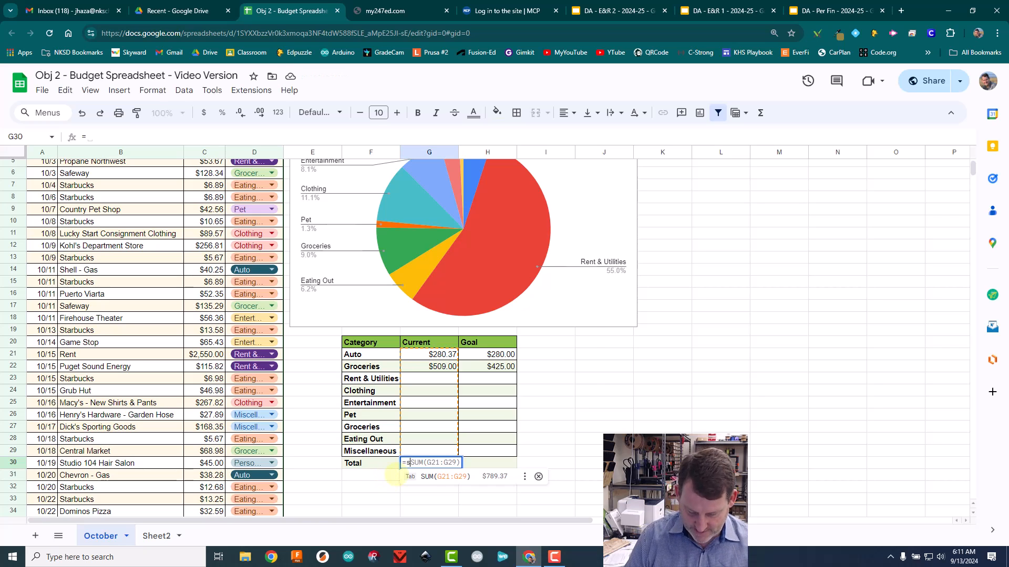
{"action": "type", "text": "sum("}
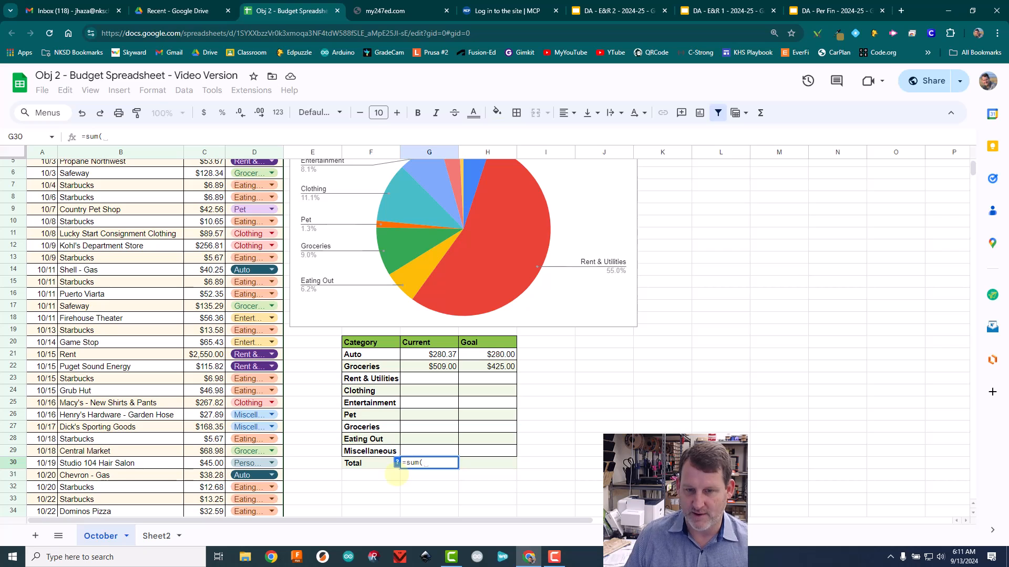
{"action": "left_click_drag", "start_coordinate": [421, 355], "coordinate": [444, 451]}
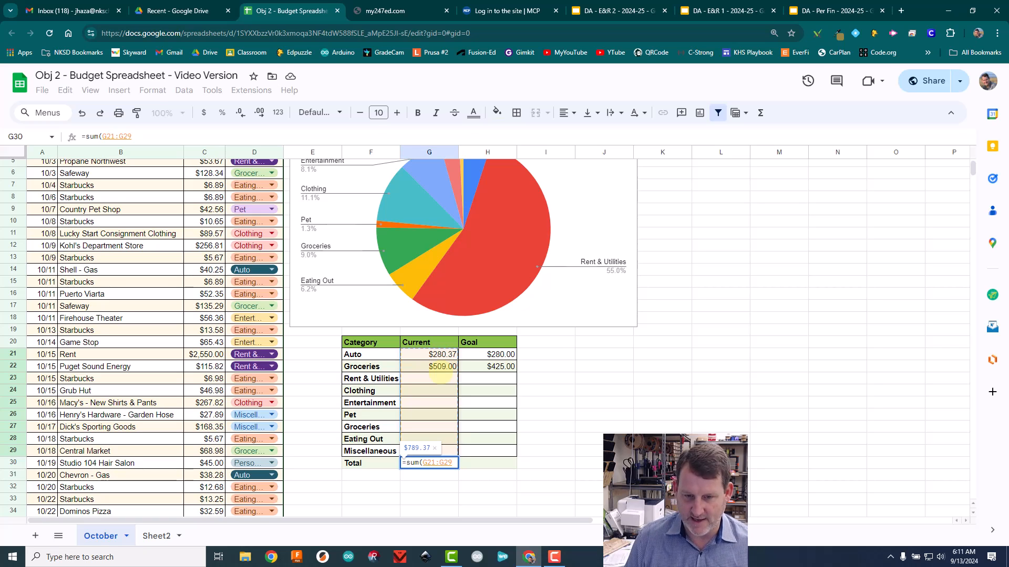
{"action": "type", "text": ")"}
{"action": "key", "text": "shift+Return"}
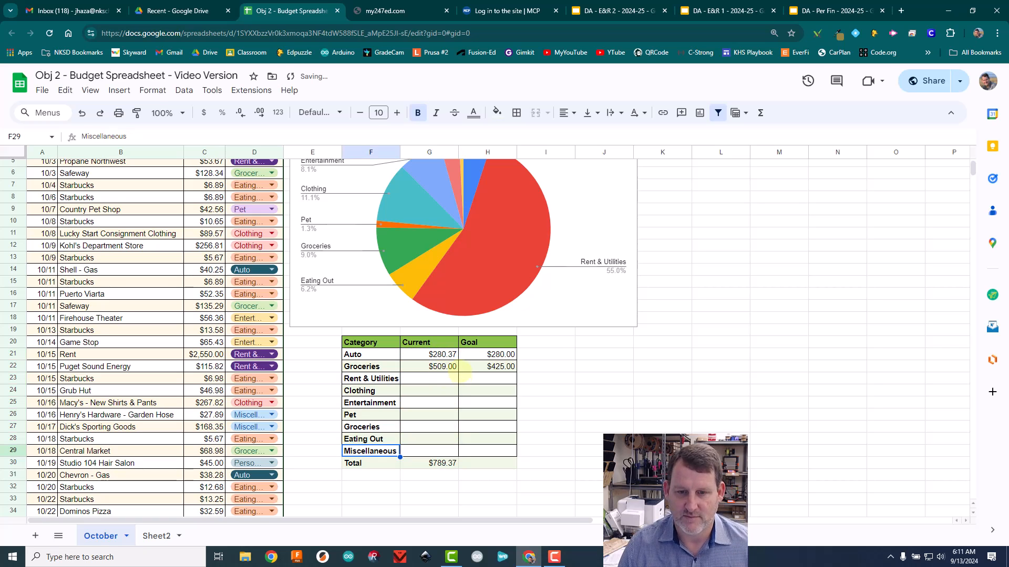
Step: Total the summary table's Goal column in H30 with a SUM of H21:H29
{"action": "left_click", "coordinate": [473, 461]}
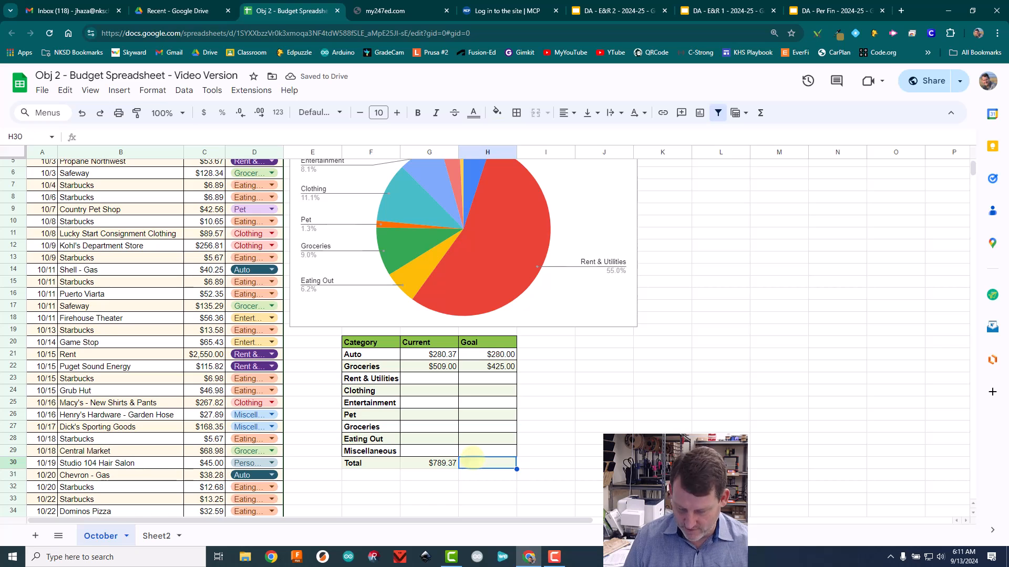
{"action": "type", "text": "=sum"}
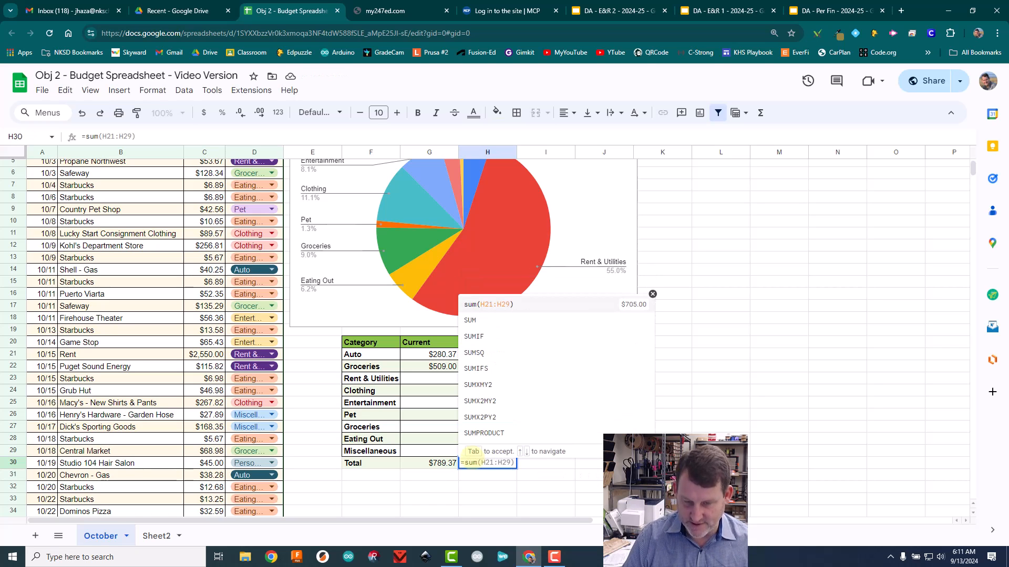
{"action": "type", "text": "("}
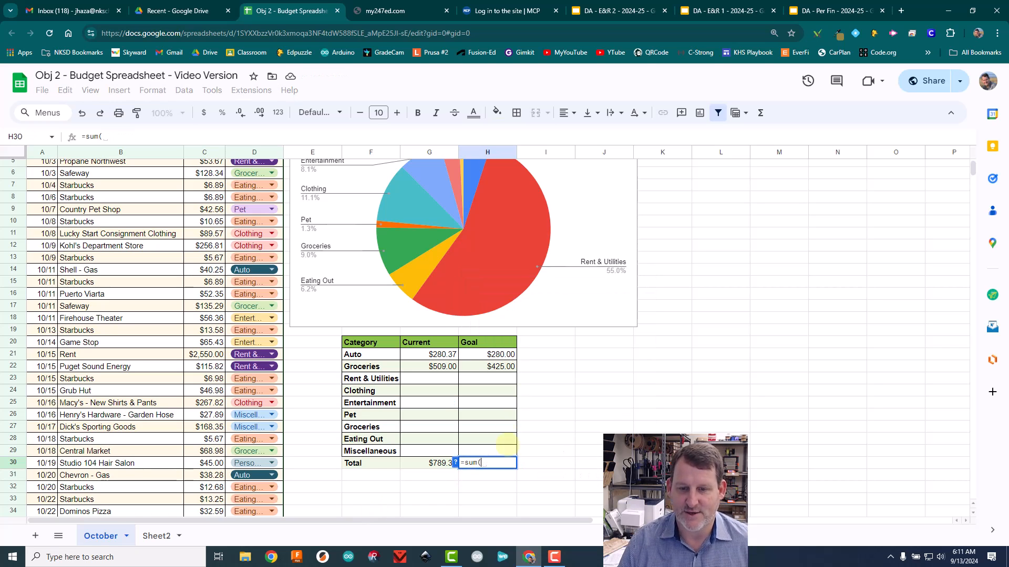
{"action": "left_click_drag", "start_coordinate": [488, 355], "coordinate": [491, 448]}
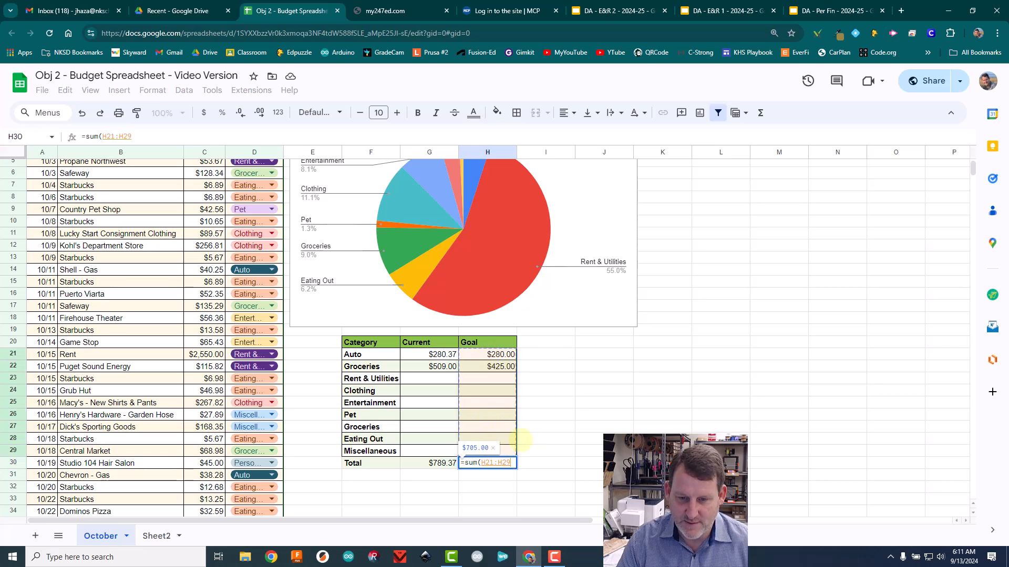
{"action": "type", "text": ")"}
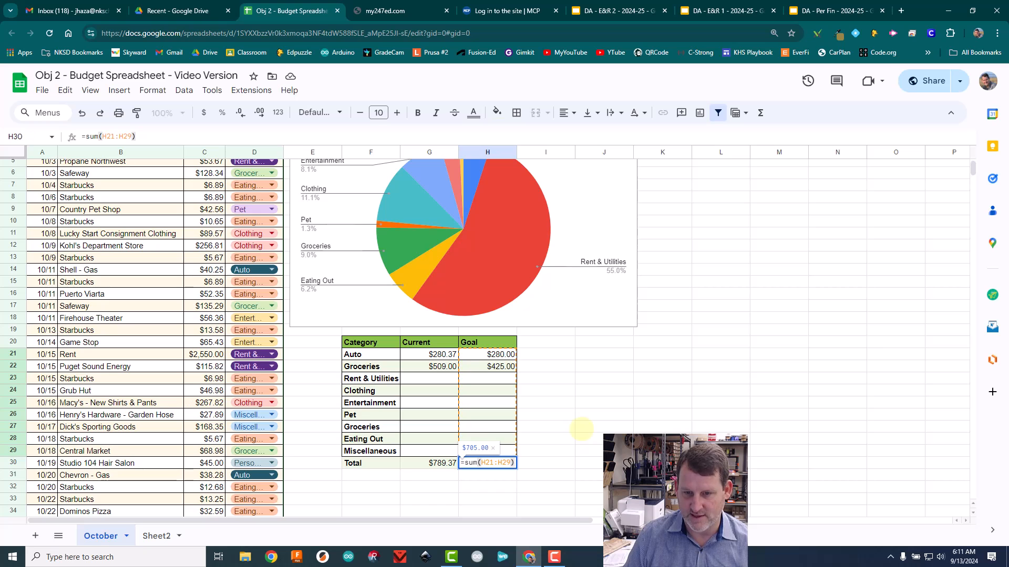
{"action": "key", "text": "Return"}
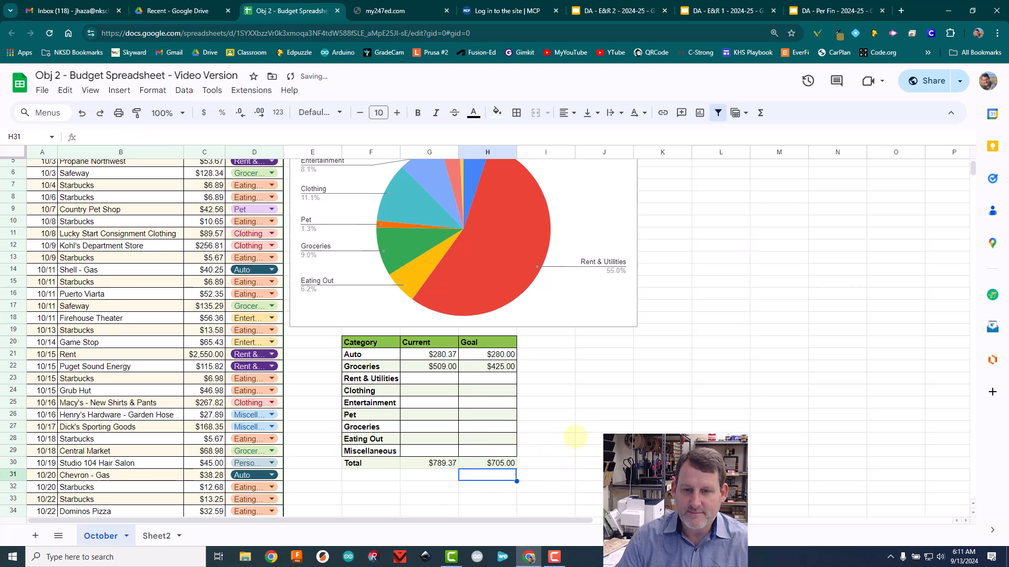
Step: Apply borders around all cells of the Miscellaneous and Total rows, F29:H30
{"action": "scroll", "coordinate": [551, 442], "scroll_direction": "down", "scroll_amount": 1}
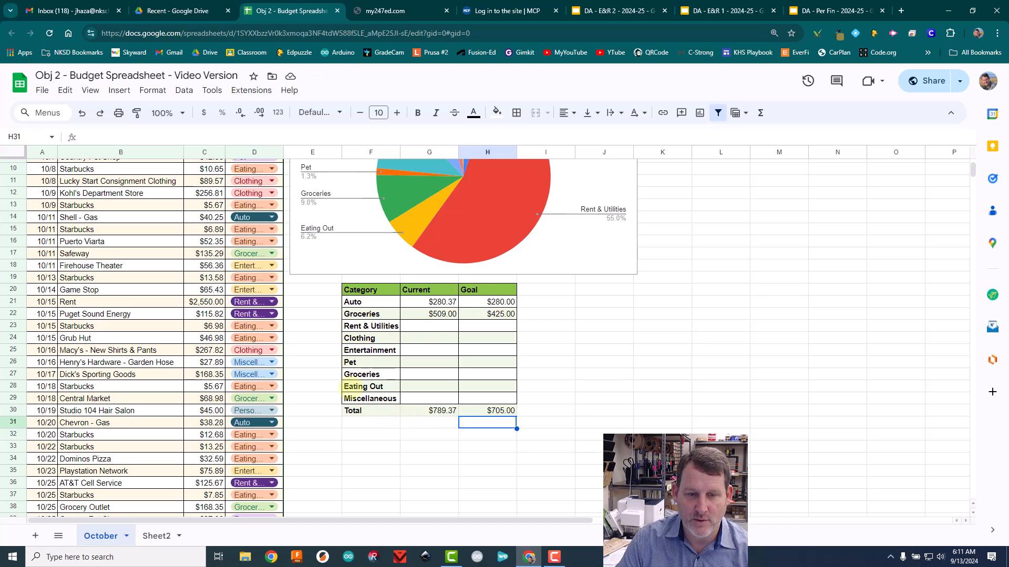
{"action": "left_click_drag", "start_coordinate": [357, 396], "coordinate": [492, 410]}
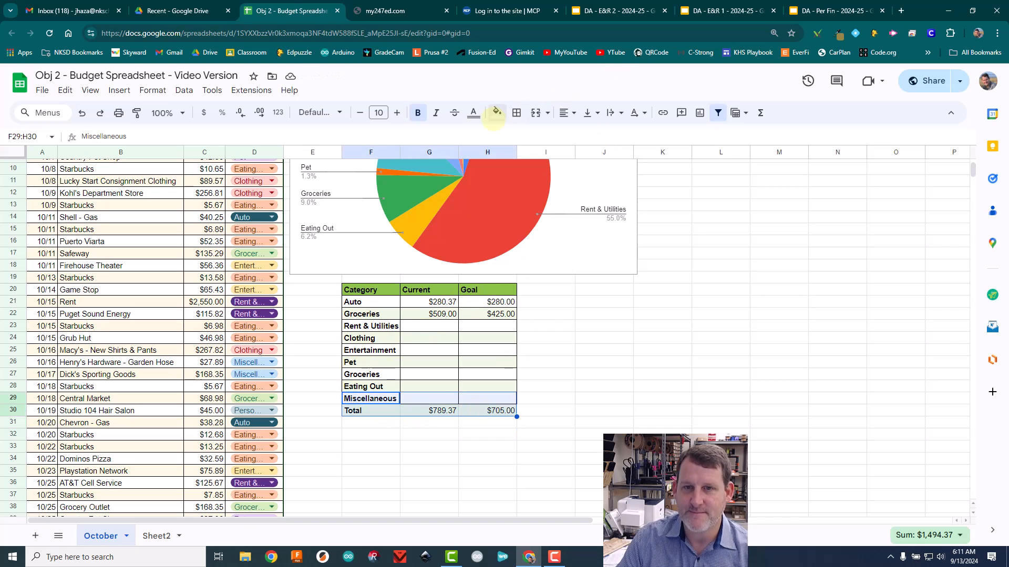
{"action": "left_click", "coordinate": [517, 112]}
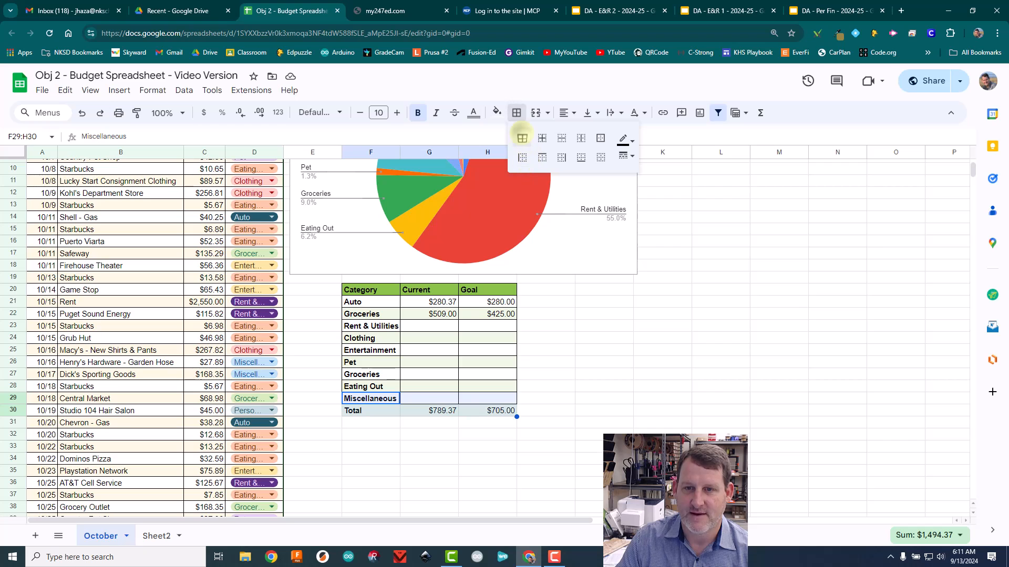
{"action": "left_click", "coordinate": [585, 317]}
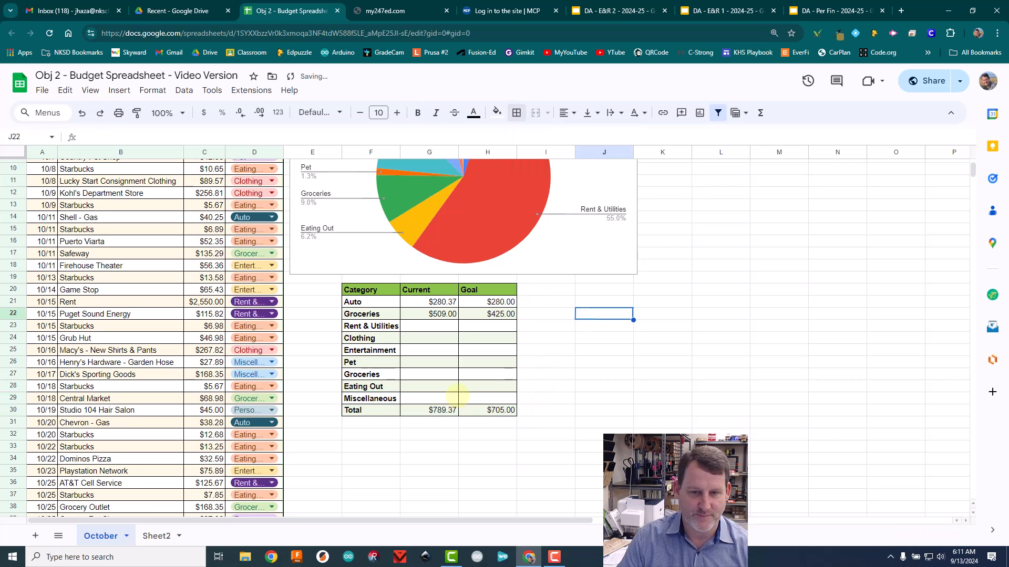
Step: Duplicate the October sheet and rename the copy November
{"action": "scroll", "coordinate": [357, 409], "scroll_direction": "up", "scroll_amount": 3}
{"action": "scroll", "coordinate": [357, 409], "scroll_direction": "down", "scroll_amount": 2}
{"action": "scroll", "coordinate": [357, 409], "scroll_direction": "up", "scroll_amount": 2}
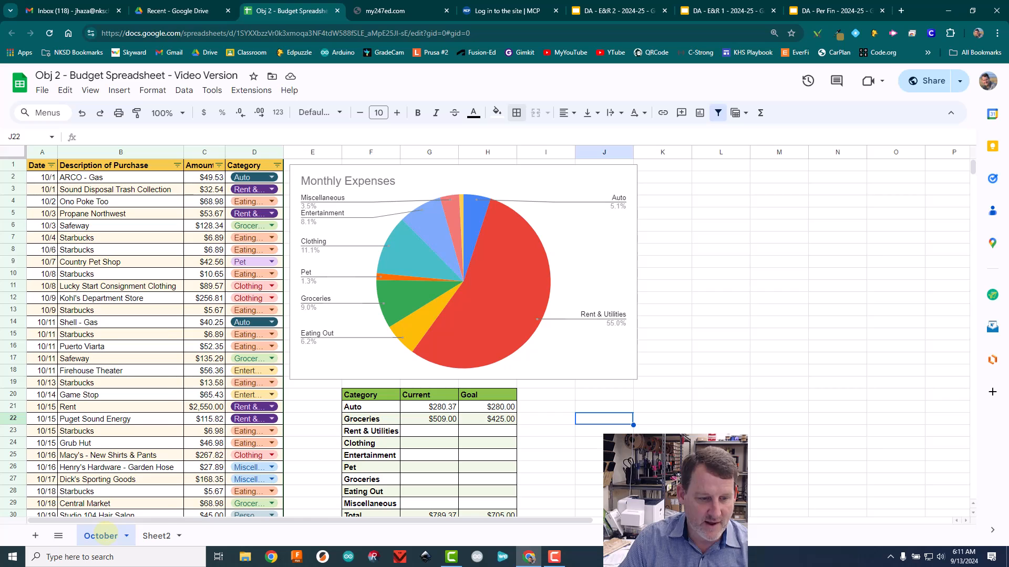
{"action": "right_click", "coordinate": [105, 536]}
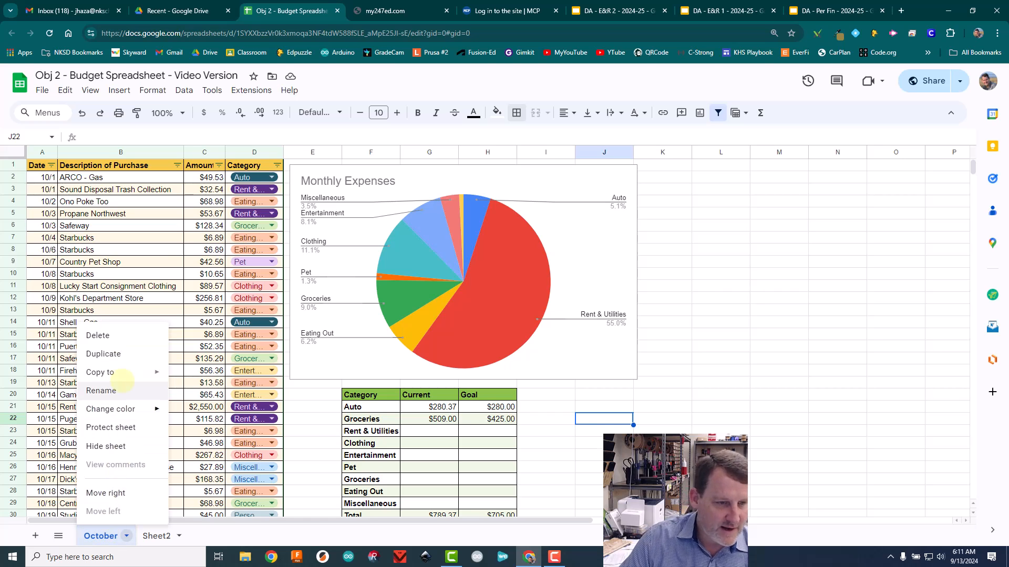
{"action": "left_click", "coordinate": [128, 355]}
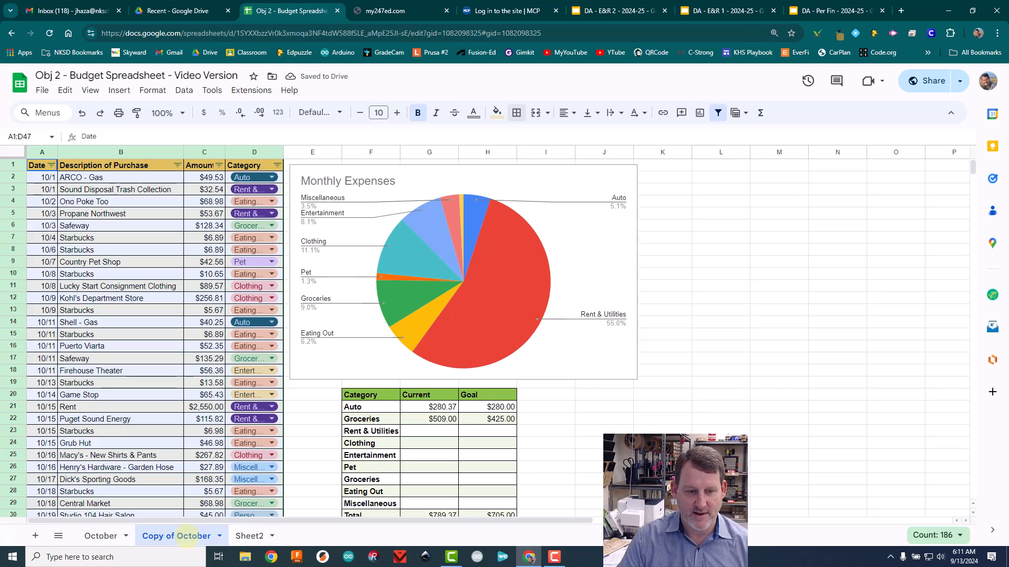
{"action": "double_click", "coordinate": [188, 536]}
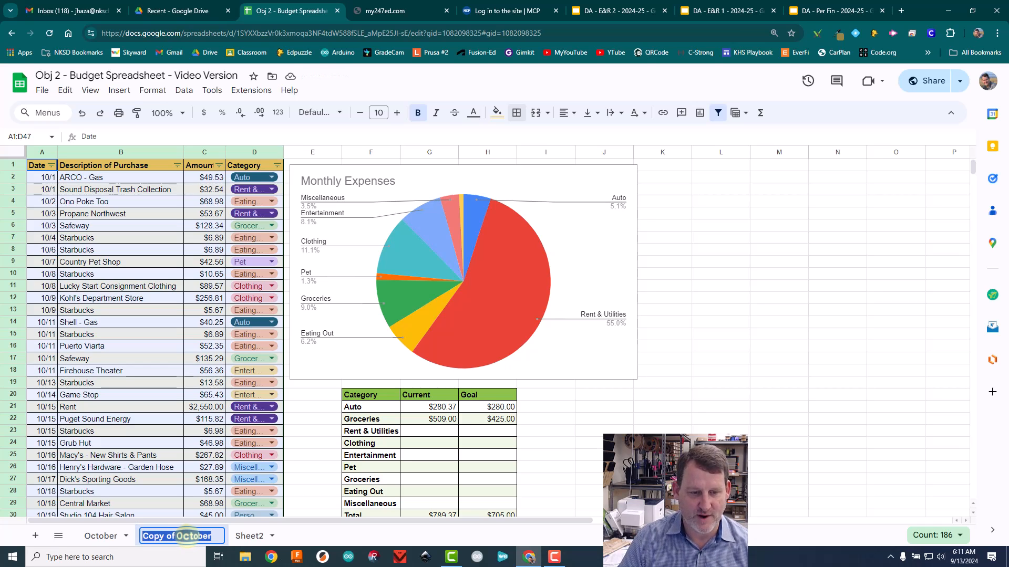
{"action": "type", "text": "November"}
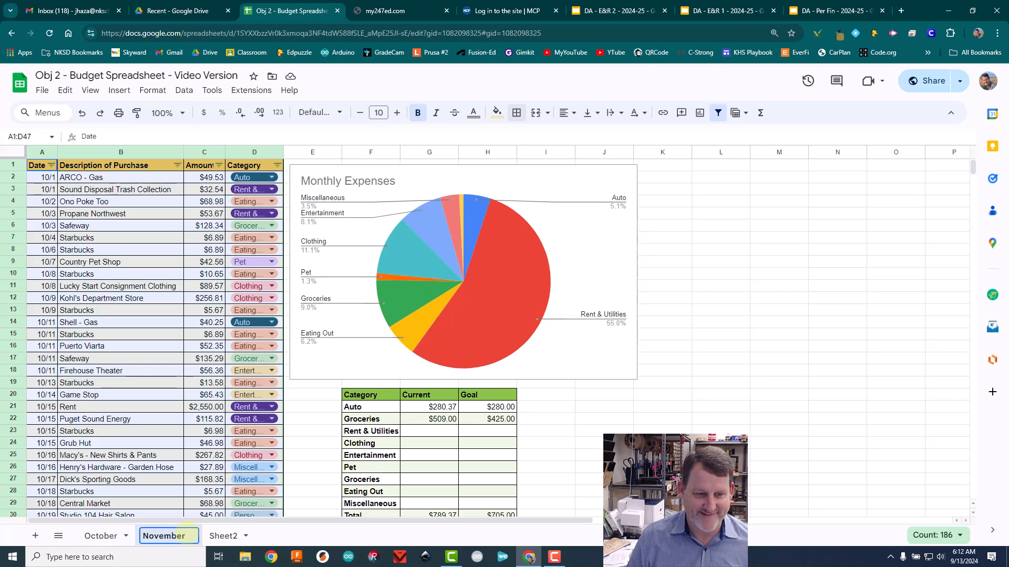
{"action": "key", "text": "Return"}
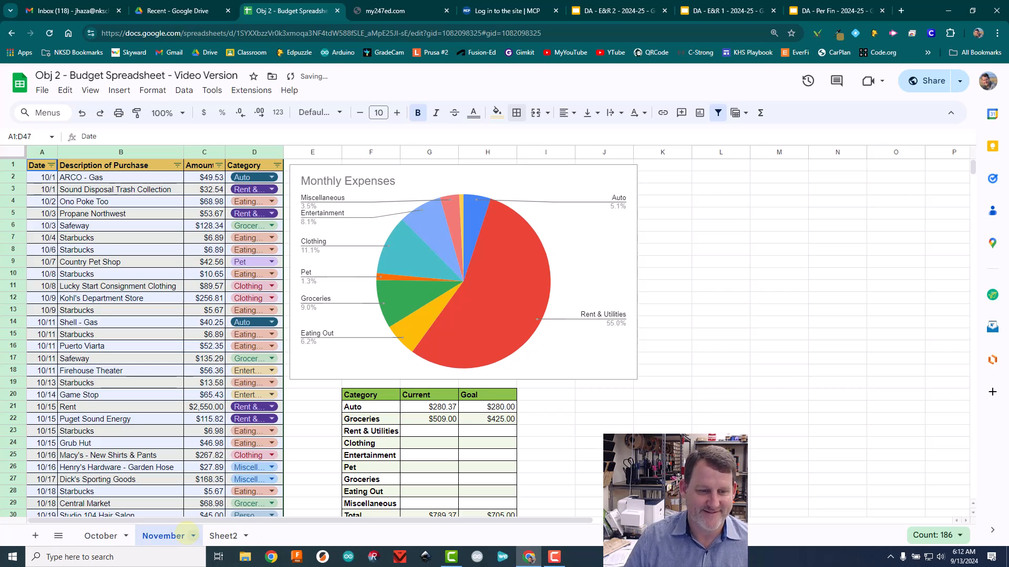
Step: Clear the dates, purchase descriptions and amounts in A2:C46 of the November sheet, keeping the categories and total row
{"action": "left_click", "coordinate": [115, 250]}
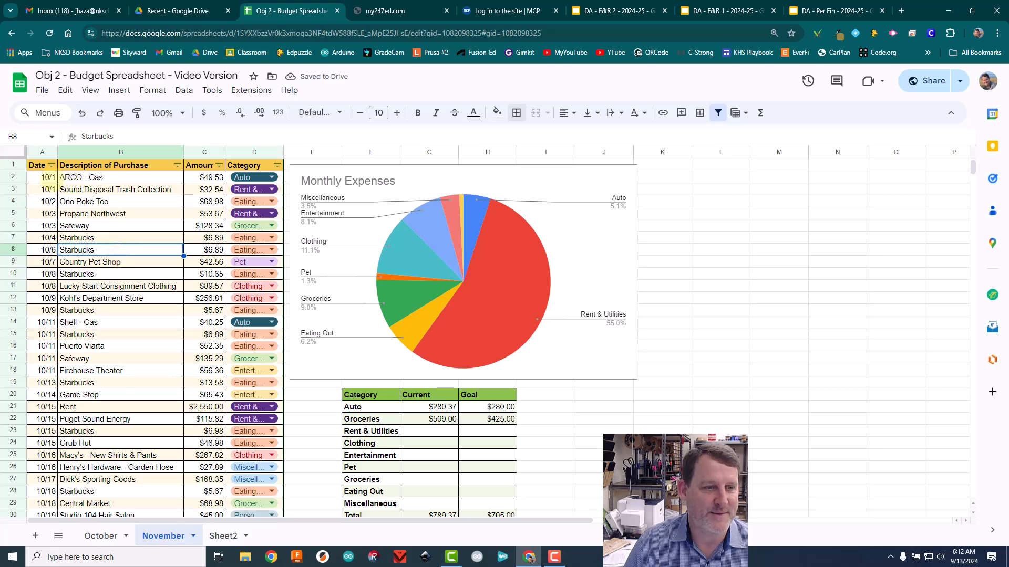
{"action": "left_click", "coordinate": [47, 177]}
{"action": "left_click_drag", "start_coordinate": [47, 177], "coordinate": [210, 274]}
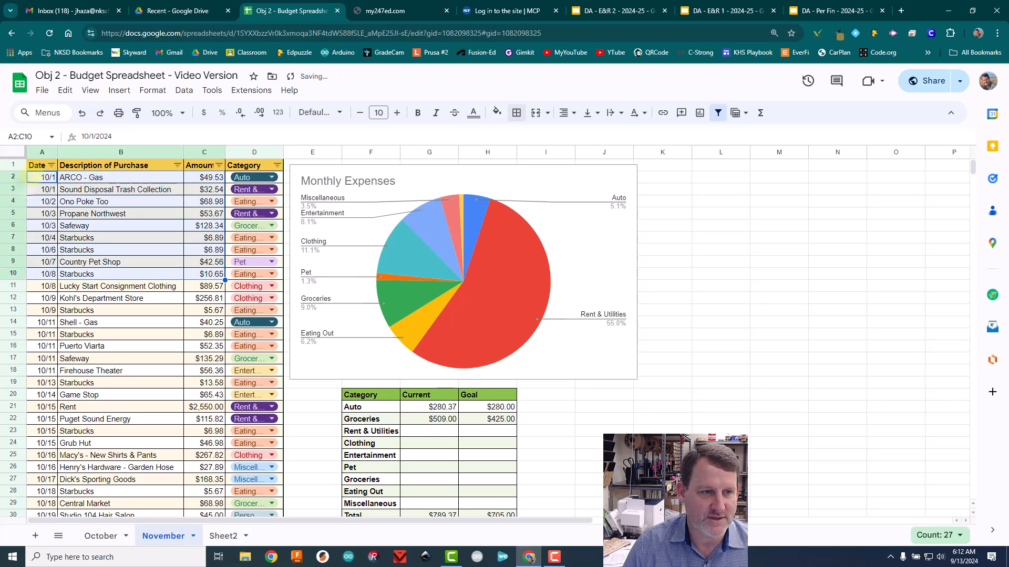
{"action": "left_click", "coordinate": [31, 175]}
{"action": "left_click_drag", "start_coordinate": [30, 175], "coordinate": [209, 423]}
{"action": "key", "text": "Delete"}
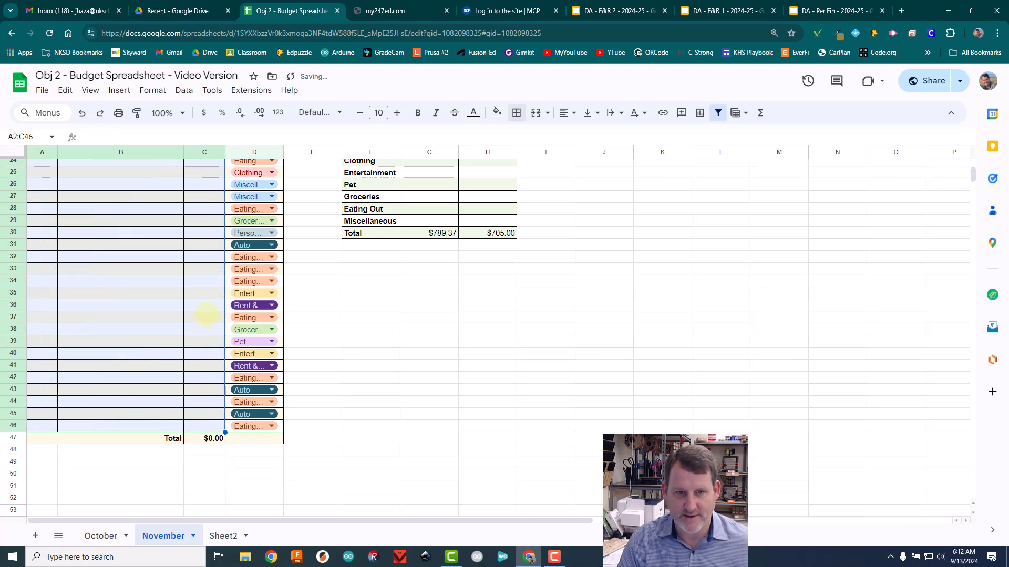
{"action": "scroll", "coordinate": [209, 303], "scroll_direction": "up", "scroll_amount": 5}
{"action": "scroll", "coordinate": [209, 303], "scroll_direction": "up", "scroll_amount": 1}
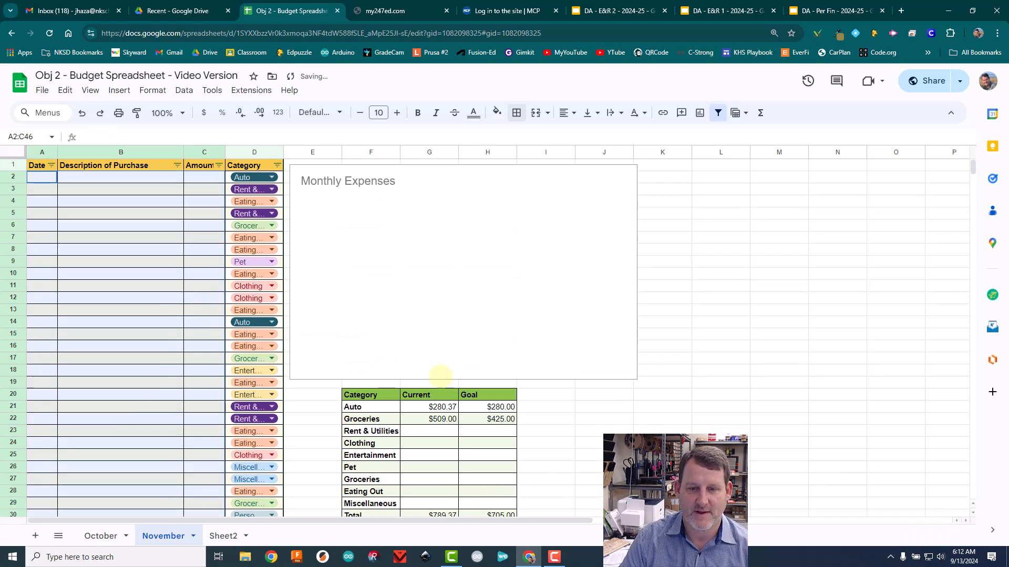
Step: Clear the Auto and Groceries Current and Goal amounts in G21:H22 of the November summary table
{"action": "left_click", "coordinate": [446, 407]}
{"action": "left_click_drag", "start_coordinate": [473, 413], "coordinate": [478, 421]}
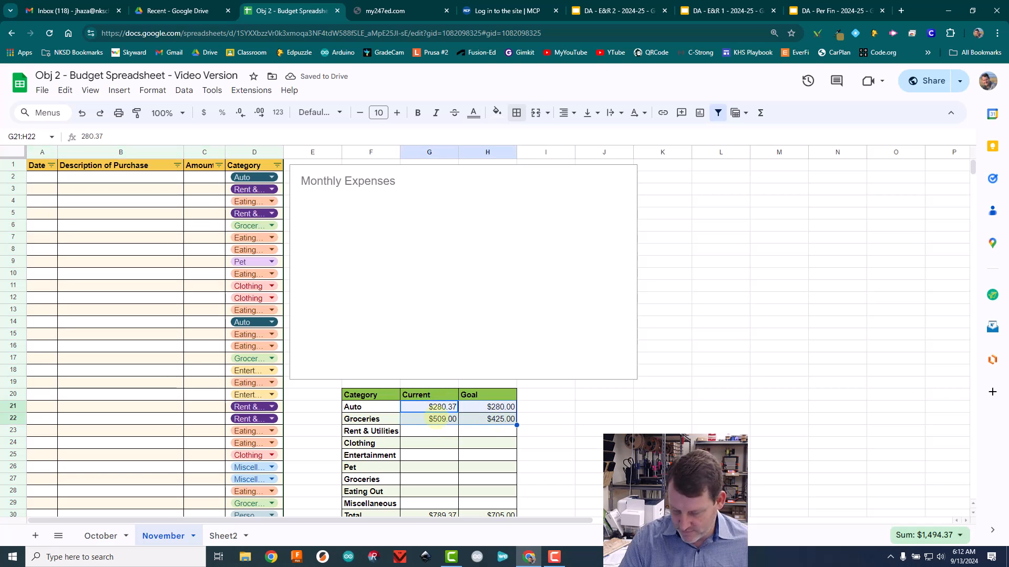
{"action": "key", "text": "Delete"}
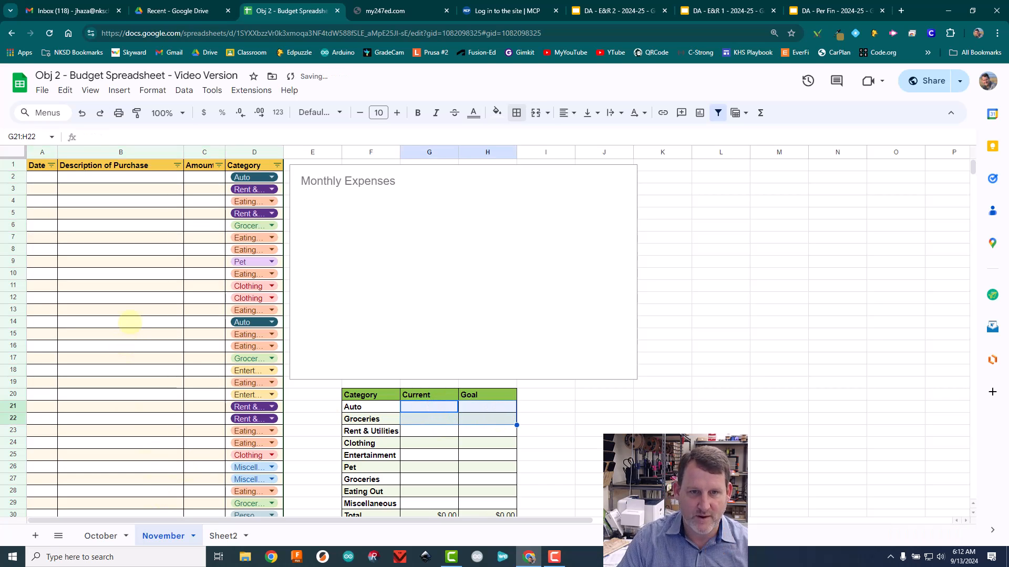
{"action": "left_click", "coordinate": [500, 342]}
{"action": "left_click", "coordinate": [711, 371]}
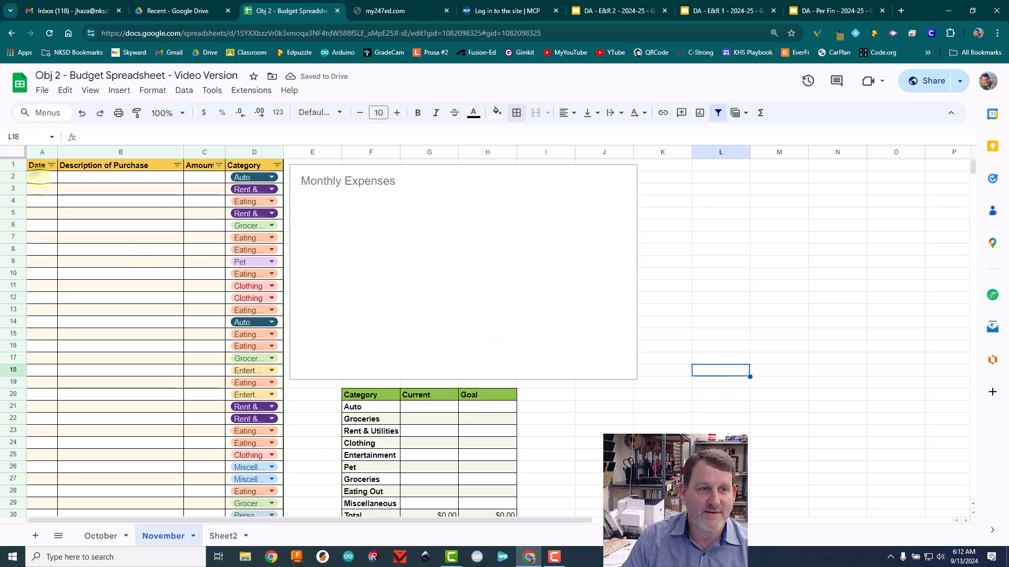
Step: Enter test amounts of 32.65 in C2 and 258 in C3 of the November sheet
{"action": "left_click", "coordinate": [44, 177]}
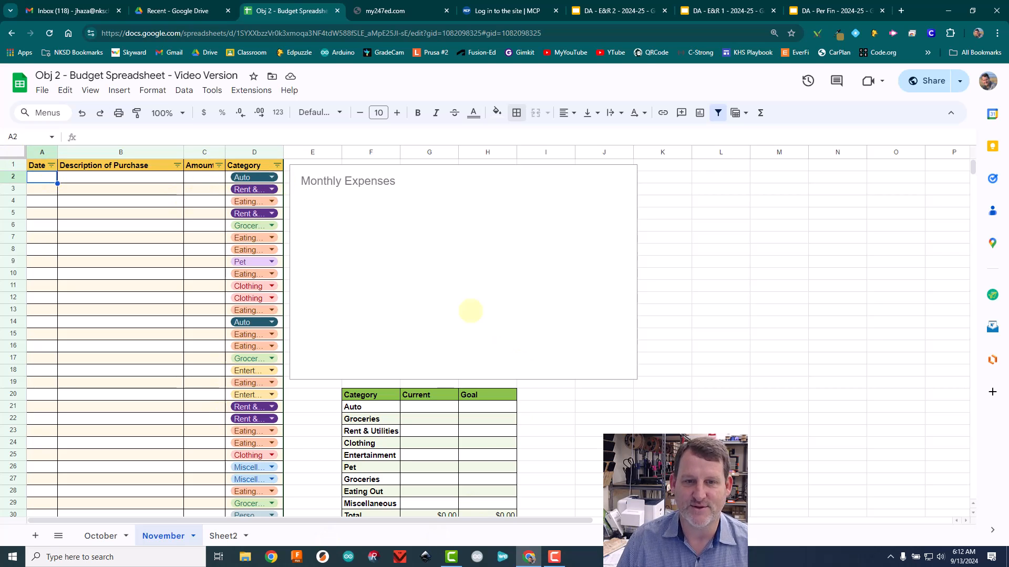
{"action": "left_click", "coordinate": [191, 178]}
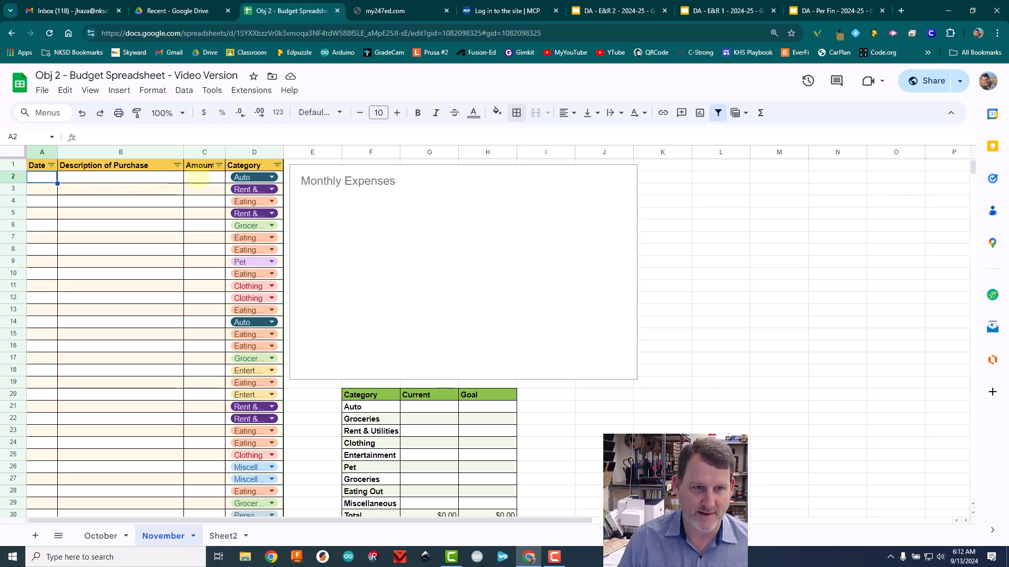
{"action": "type", "text": "32.65"}
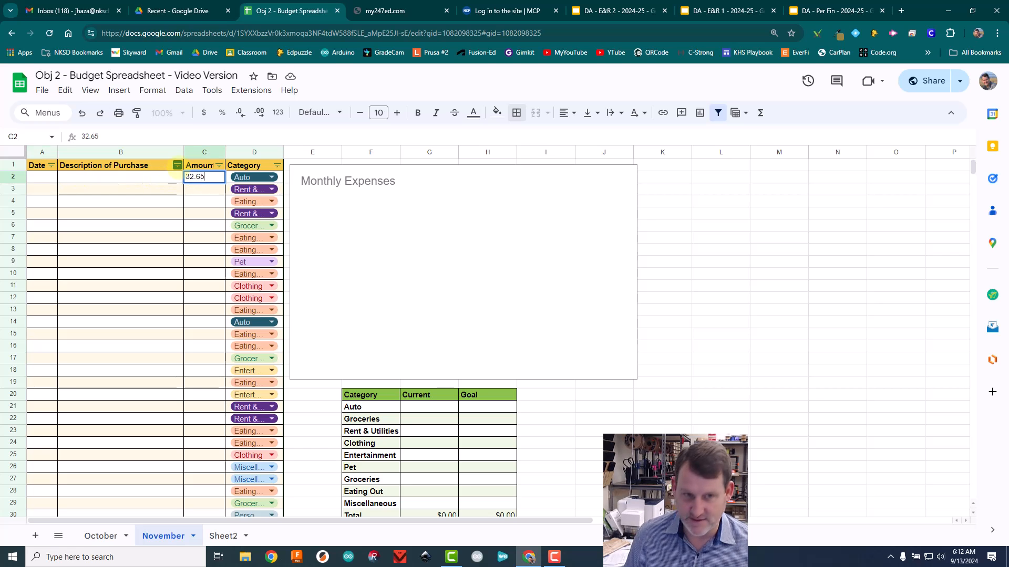
{"action": "key", "text": "Return"}
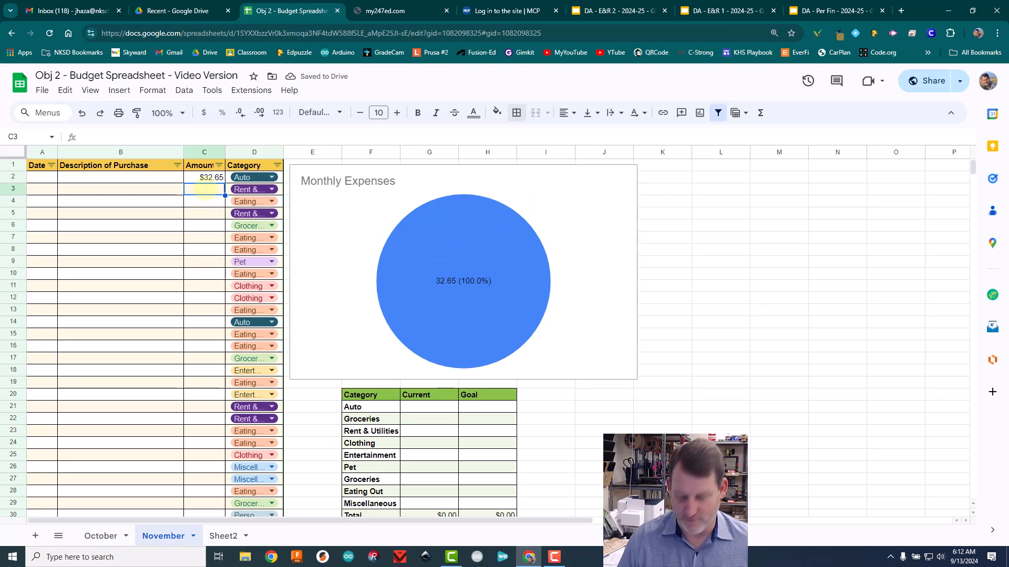
{"action": "type", "text": "2584"}
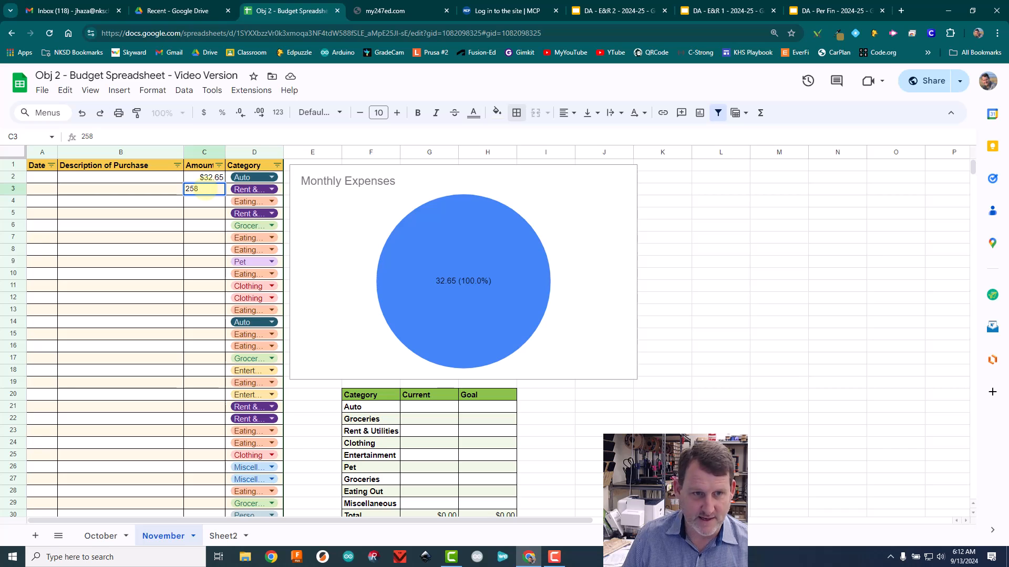
{"action": "key", "text": "Return"}
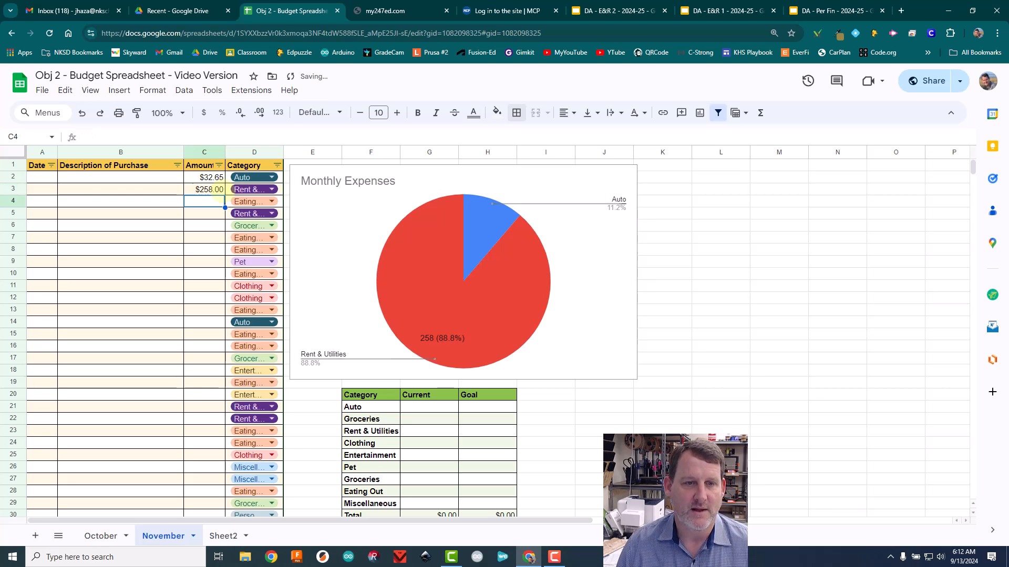
Step: Change the category of the second November expense, in D3, to Groceries
{"action": "left_click", "coordinate": [251, 190]}
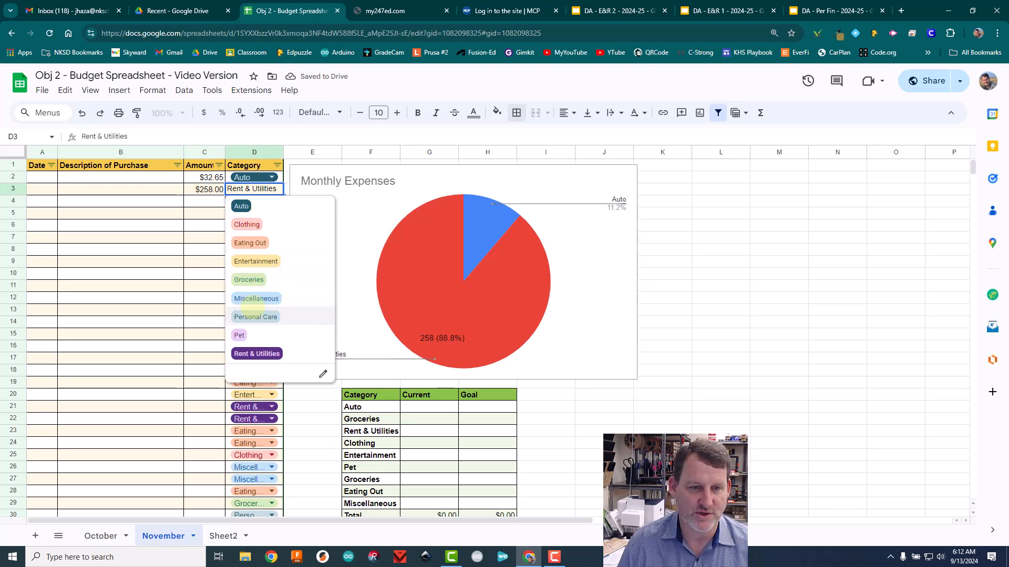
{"action": "left_click", "coordinate": [249, 279]}
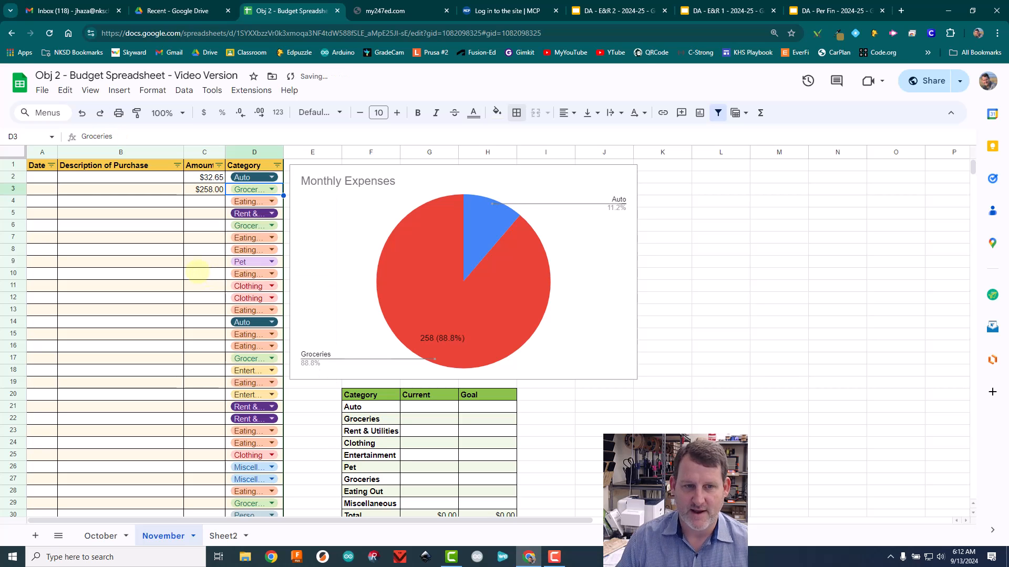
{"action": "left_click", "coordinate": [193, 225]}
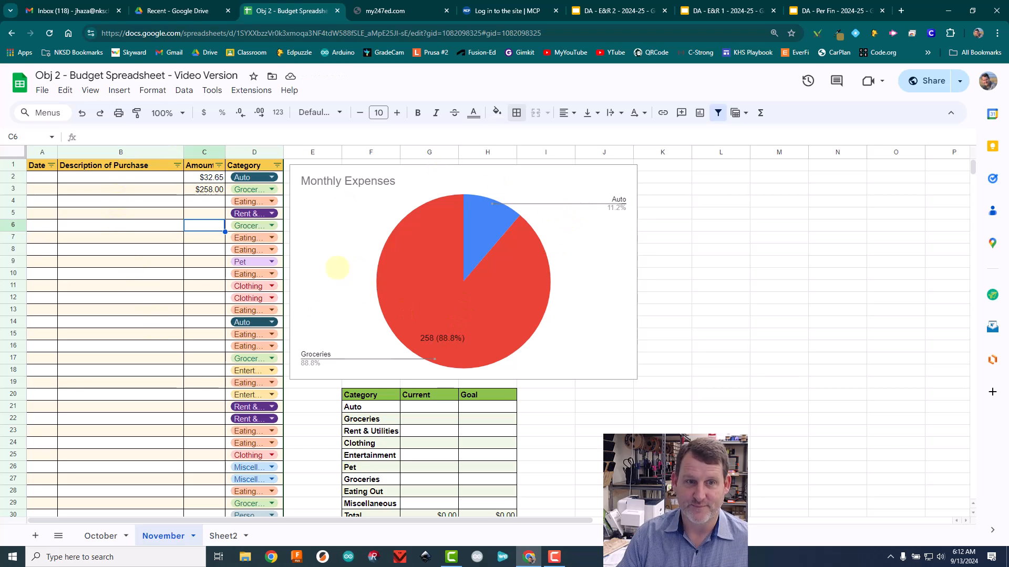
Step: Clear the two test amounts in C2:C3 of the November sheet
{"action": "left_click_drag", "start_coordinate": [205, 177], "coordinate": [208, 187]}
{"action": "key", "text": "Delete"}
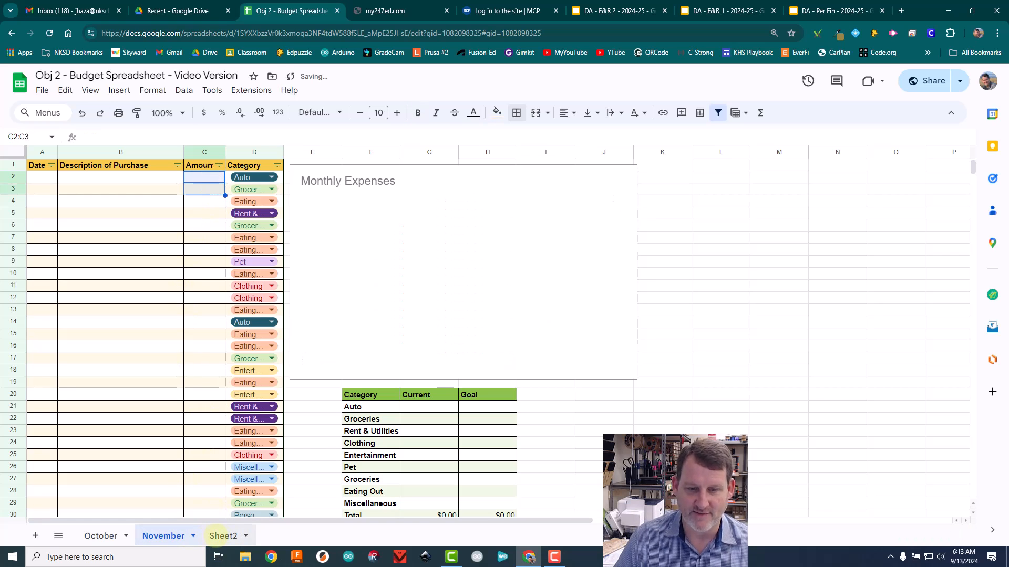
Step: Look over the cleared November sheet, then open the October sheet and review its expense chart and category summary table
{"action": "scroll", "coordinate": [585, 409], "scroll_direction": "down", "scroll_amount": 3}
{"action": "scroll", "coordinate": [586, 412], "scroll_direction": "up", "scroll_amount": 3}
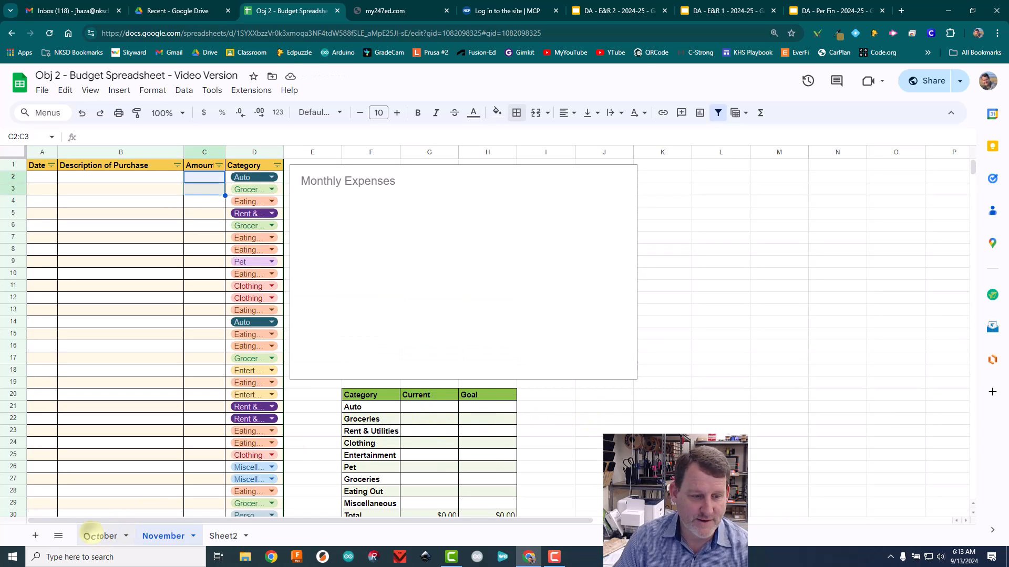
{"action": "left_click", "coordinate": [99, 536]}
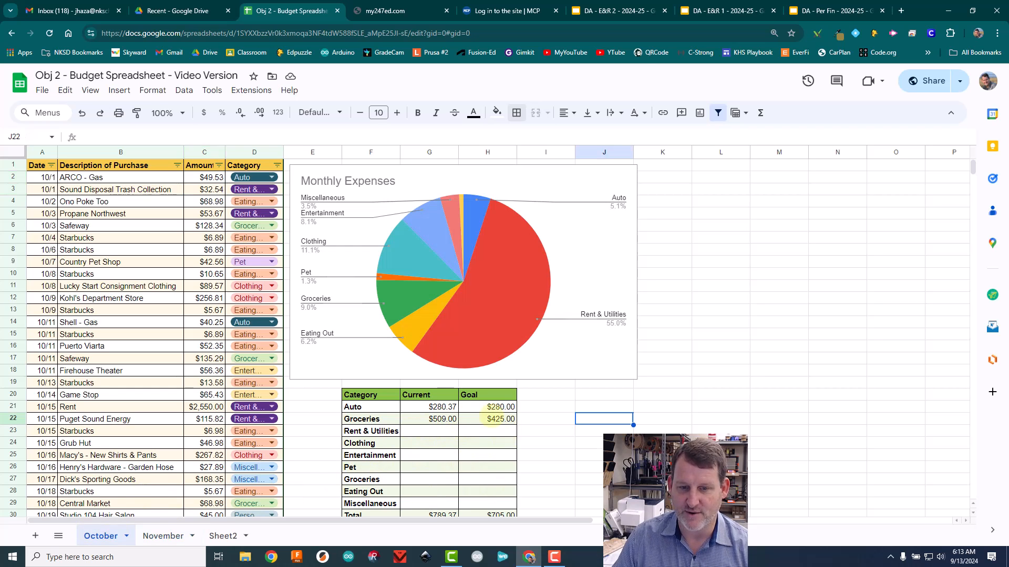
{"action": "scroll", "coordinate": [429, 440], "scroll_direction": "down", "scroll_amount": 3}
{"action": "scroll", "coordinate": [429, 440], "scroll_direction": "up", "scroll_amount": 2}
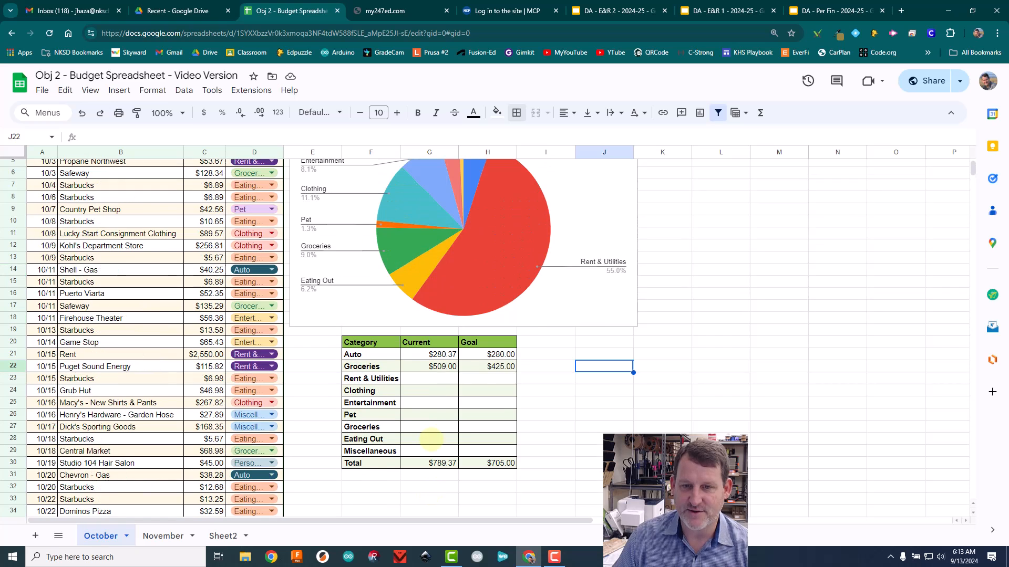